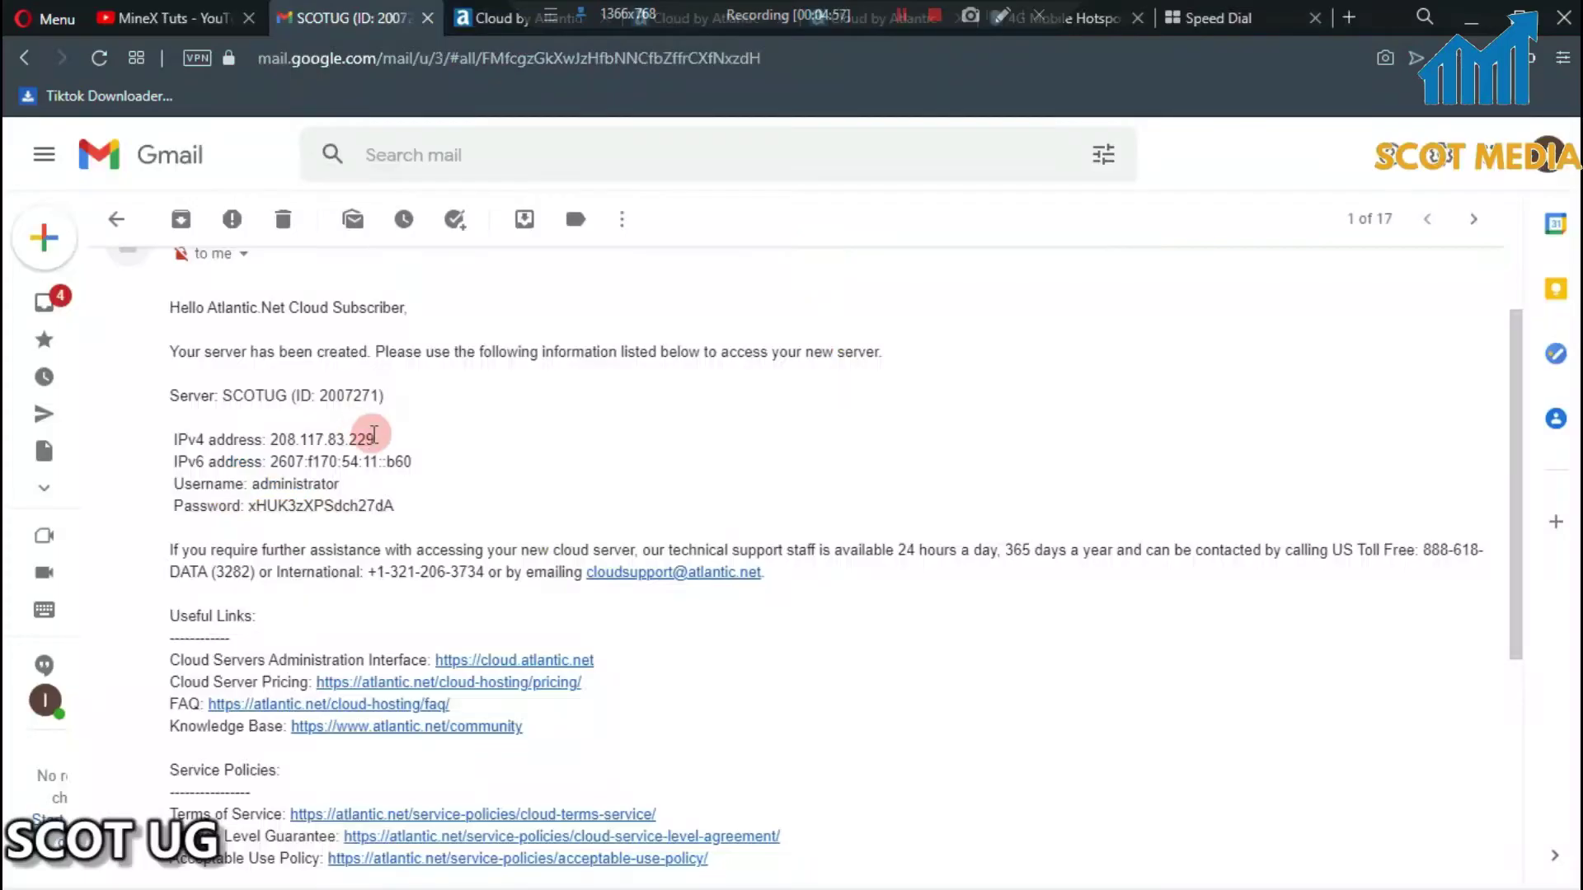
# Select the new server's IPv4 address in the Atlantic.Net email.
pyautogui.moveTo(375, 438); pyautogui.dragTo(270, 439)
# Enter 208.117.83.229 as the computer and administrator as the user name.
pyautogui.rightClick(307, 444)
pyautogui.click(363, 532)
pyautogui.hotkey('ctrl', 'v')
pyautogui.moveTo(339, 484); pyautogui.dragTo(252, 484)
pyautogui.hotkey('ctrl', 'c')
pyautogui.click(981, 873)
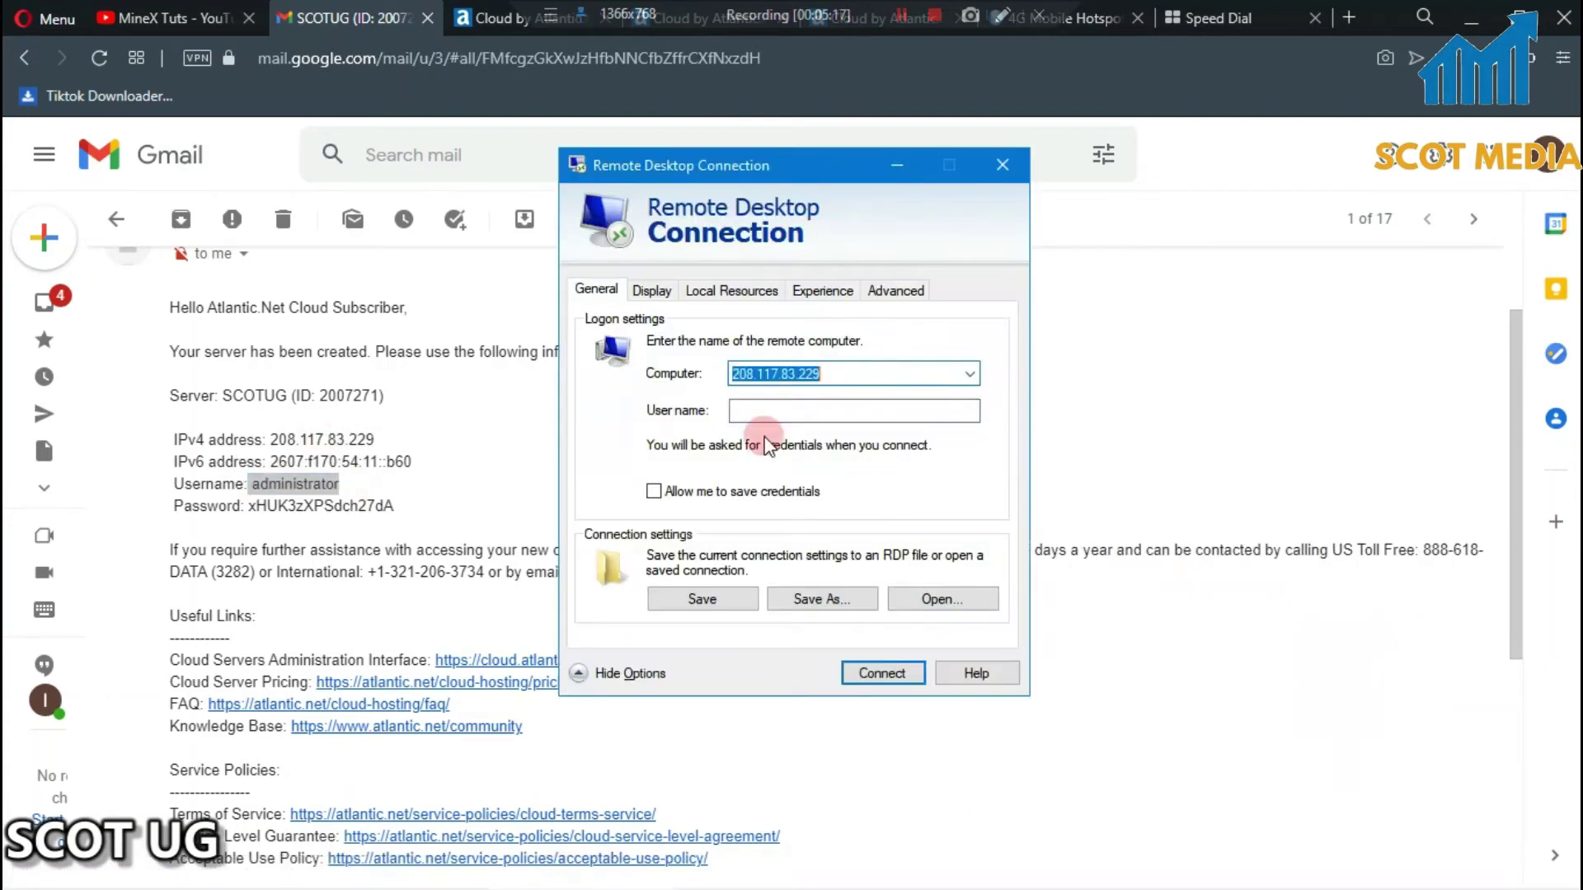
pyautogui.click(907, 410)
pyautogui.hotkey('ctrl', 'v')
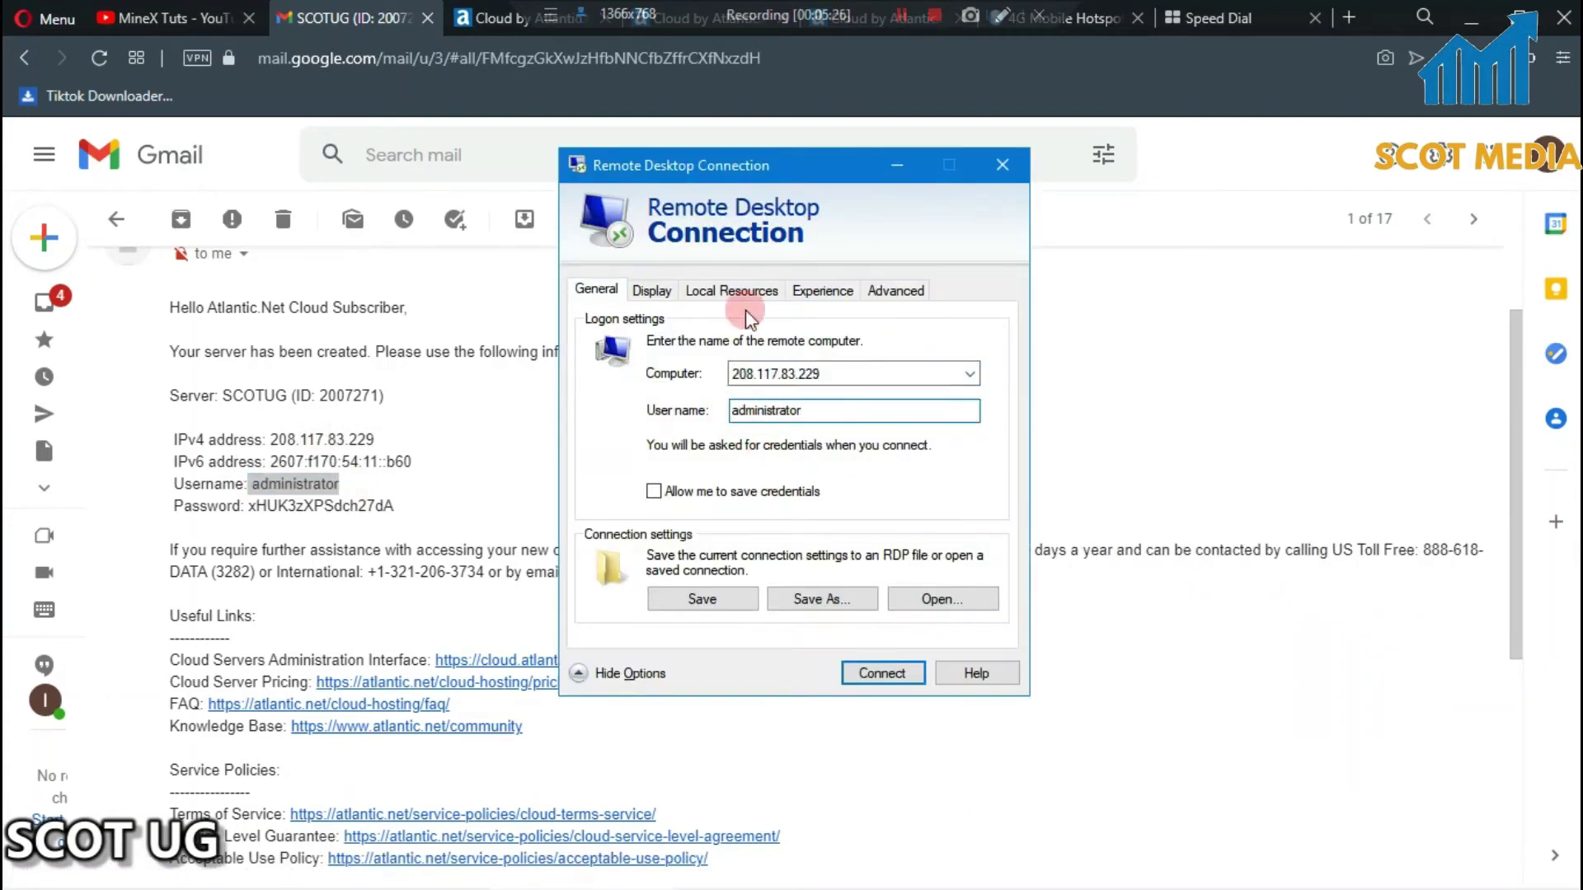
# Connect with the emailed password, accept the certificate warning, and toggle full screen.
pyautogui.click(897, 664)
pyautogui.moveTo(394, 505); pyautogui.dragTo(248, 506)
pyautogui.rightClick(297, 503)
pyautogui.click(379, 601)
pyautogui.hotkey('ctrl', 'v')
pyautogui.click(674, 591)
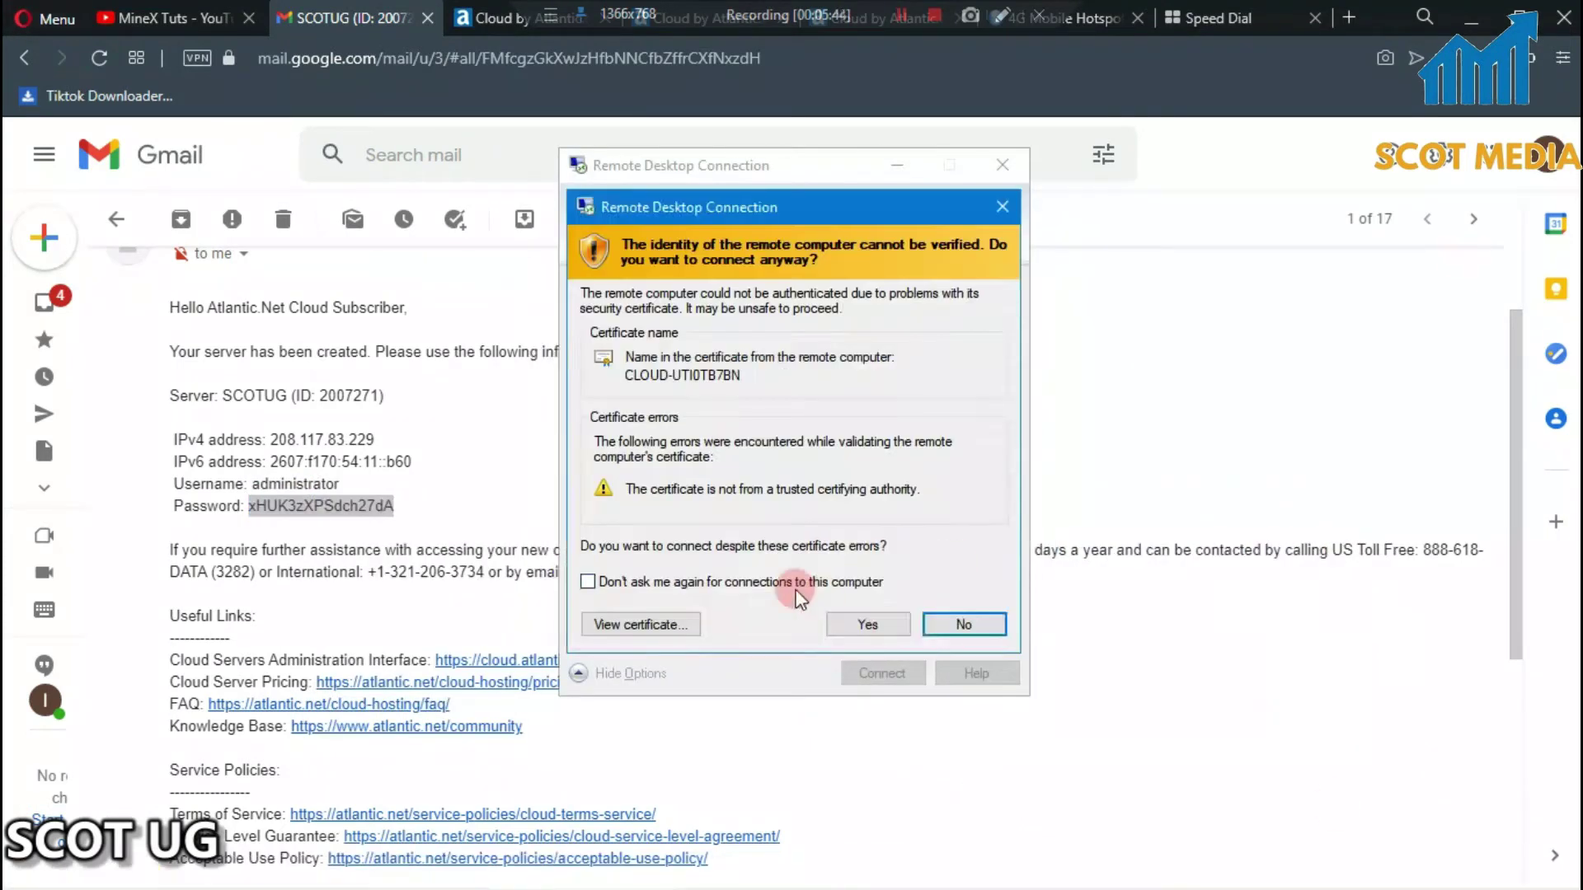
pyautogui.click(866, 623)
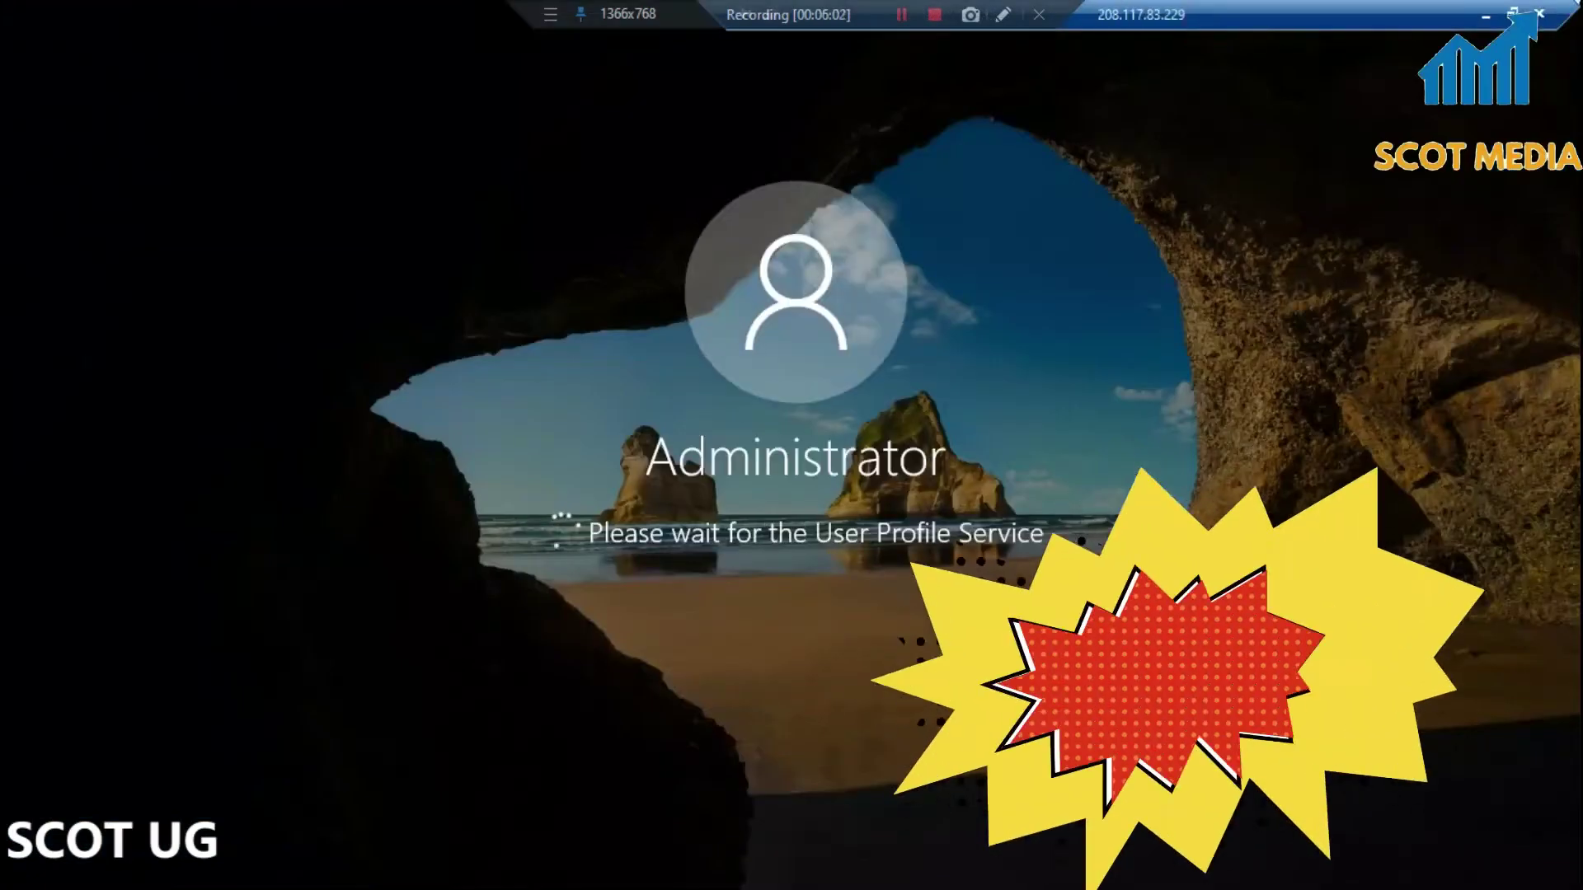
pyautogui.doubleClick(1167, 14)
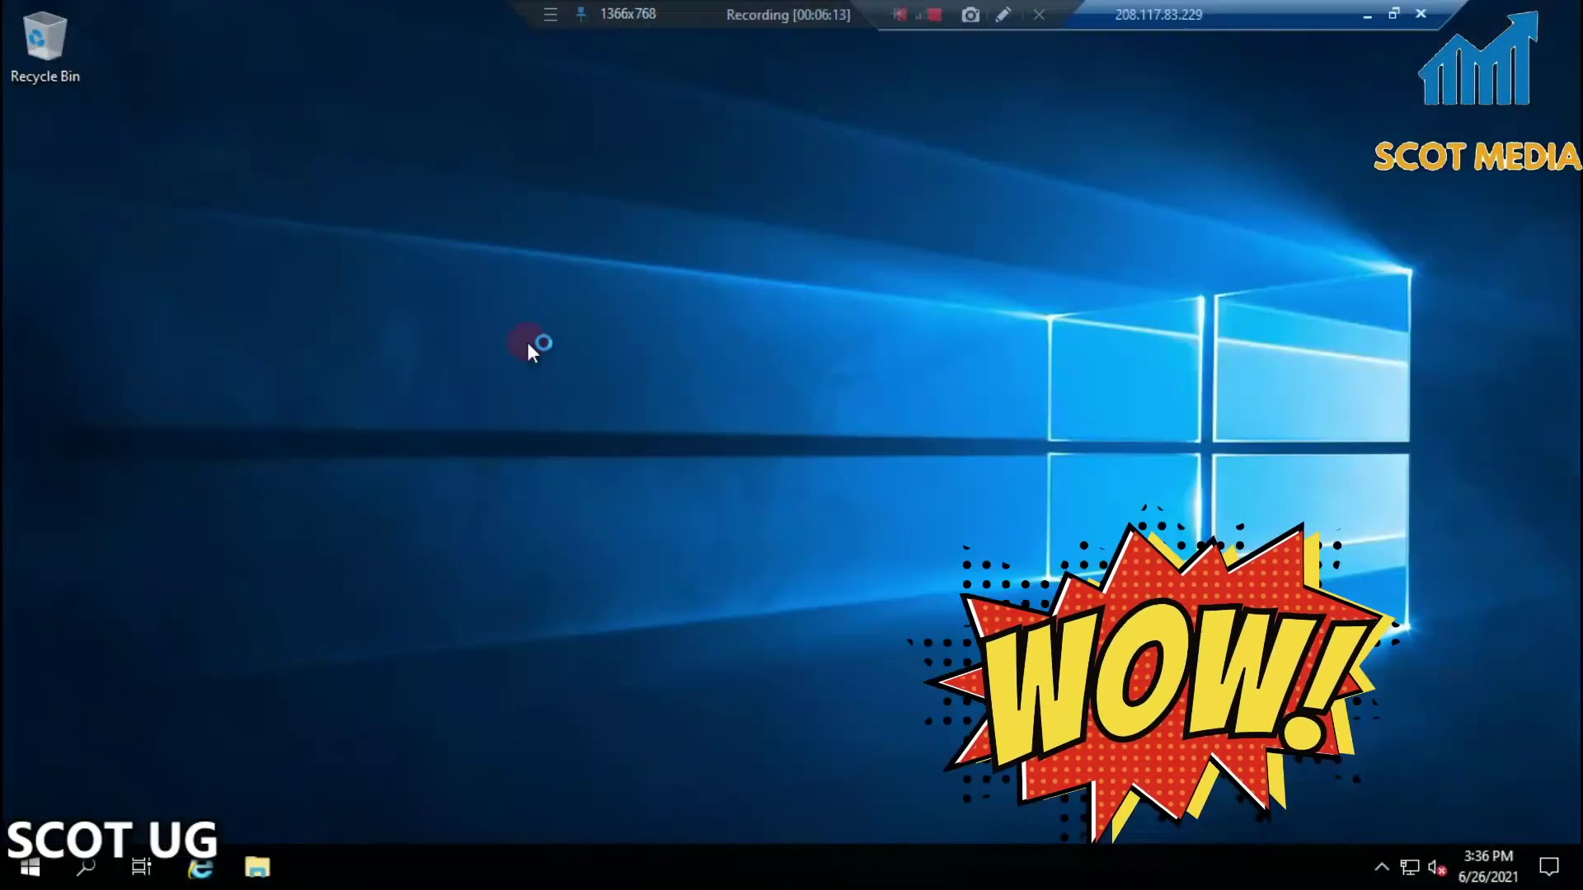
# Right-click the remote server's desktop to show its context menu.
pyautogui.rightClick(527, 344)
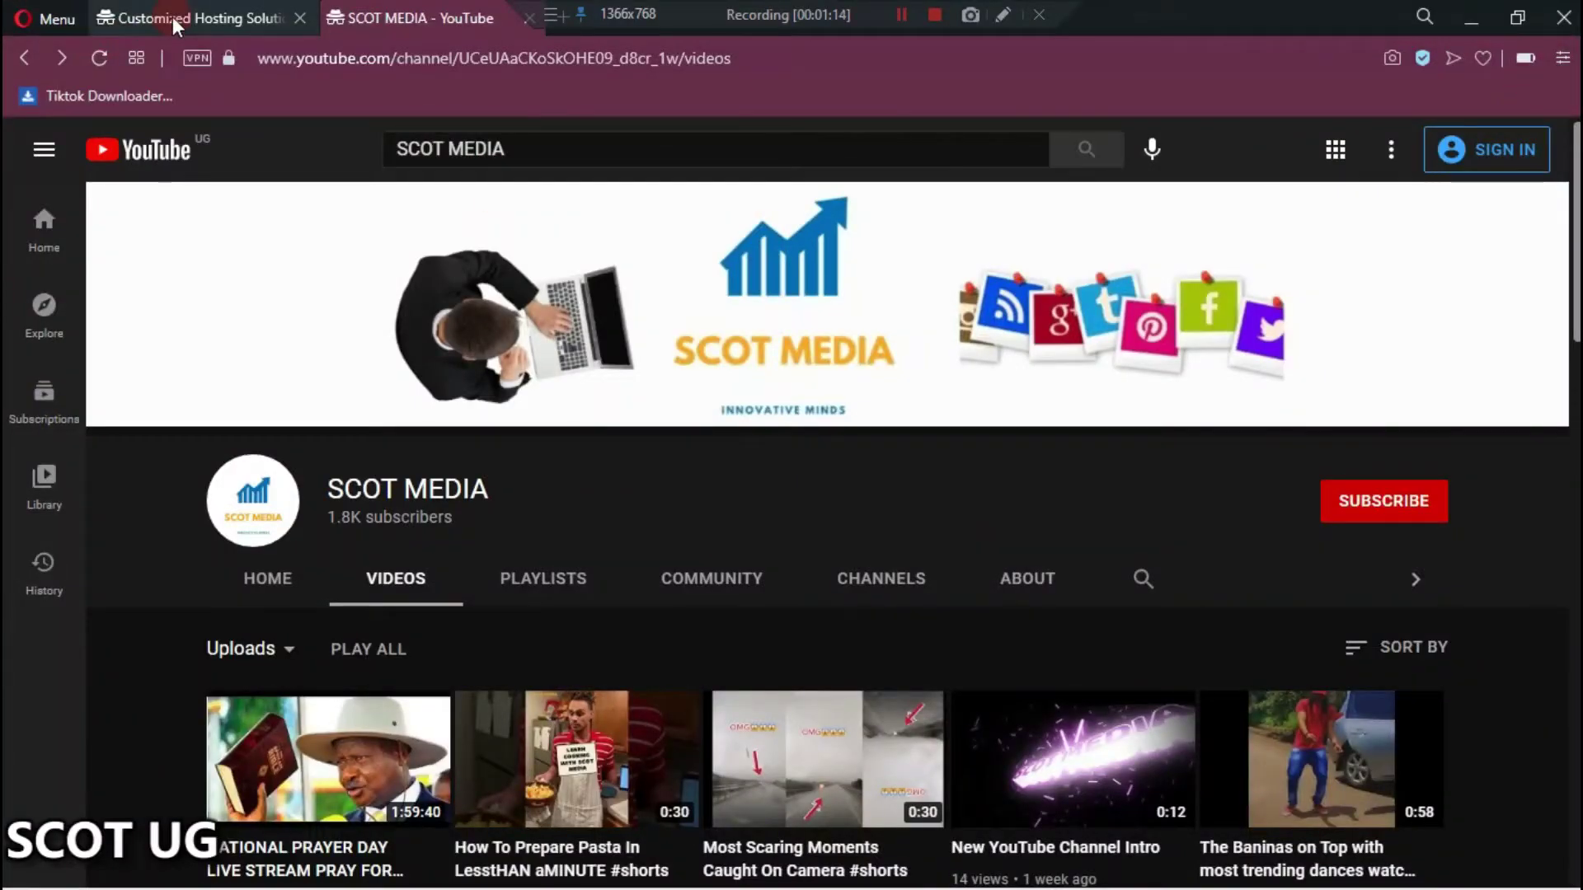
# Switch to atlantic.net and browse the hosting offers for the free one-year server.
pyautogui.click(171, 16)
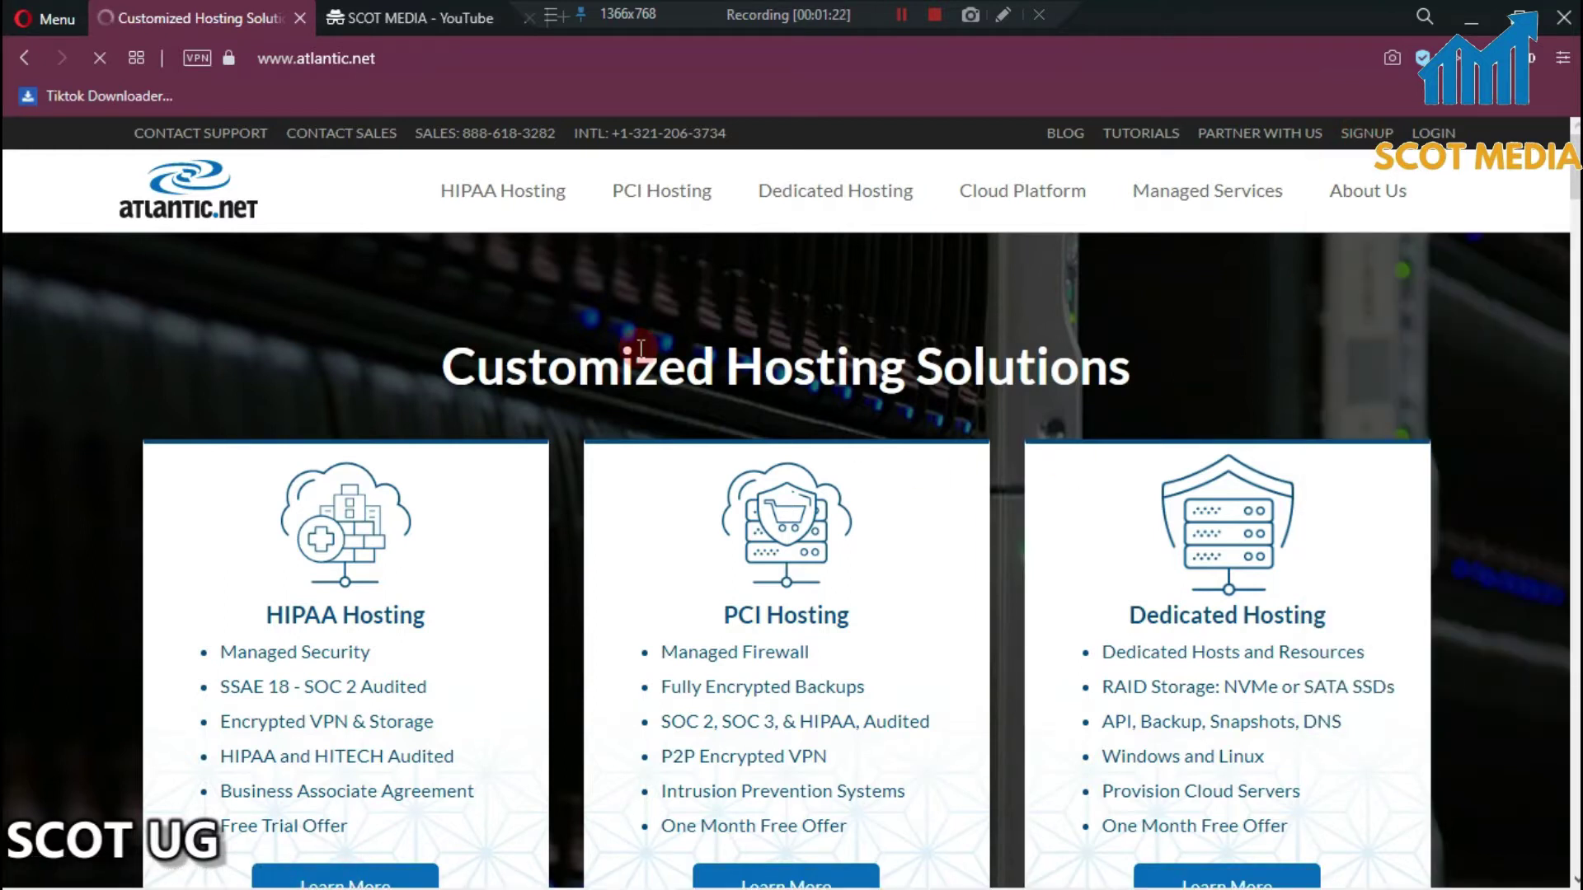
pyautogui.scroll(-3, 635, 387)
pyautogui.scroll(-4, 631, 427)
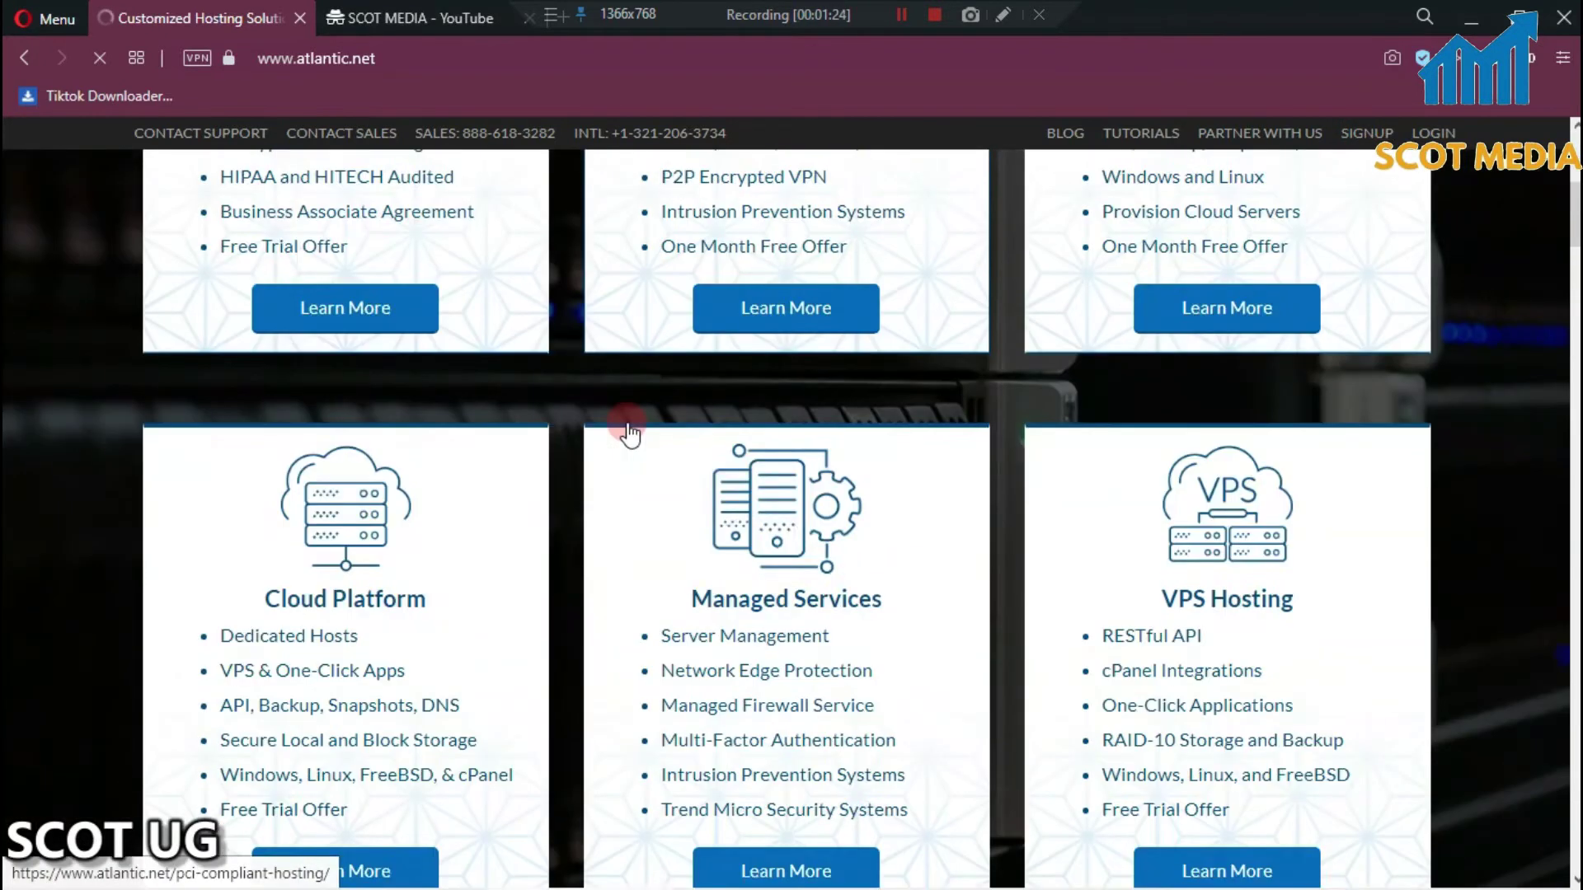
pyautogui.scroll(4, 628, 427)
pyautogui.scroll(3, 625, 427)
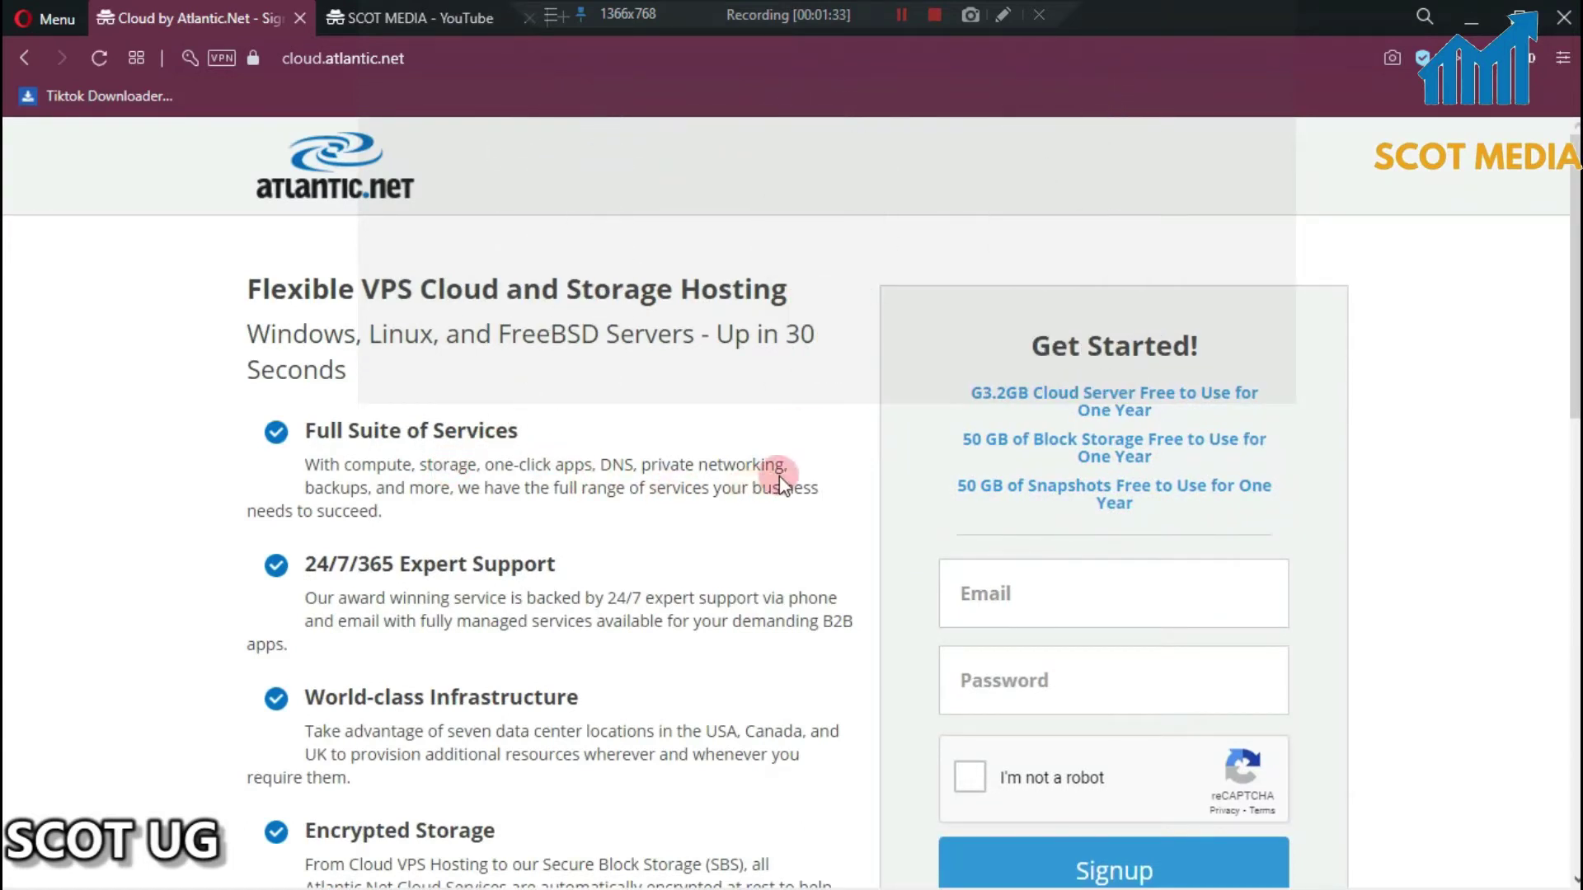
# Enter the sign-up email and password, dismissing the browser's saved-login suggestions.
pyautogui.scroll(-3, 791, 489)
pyautogui.click(1036, 254)
pyautogui.scroll(3, 839, 362)
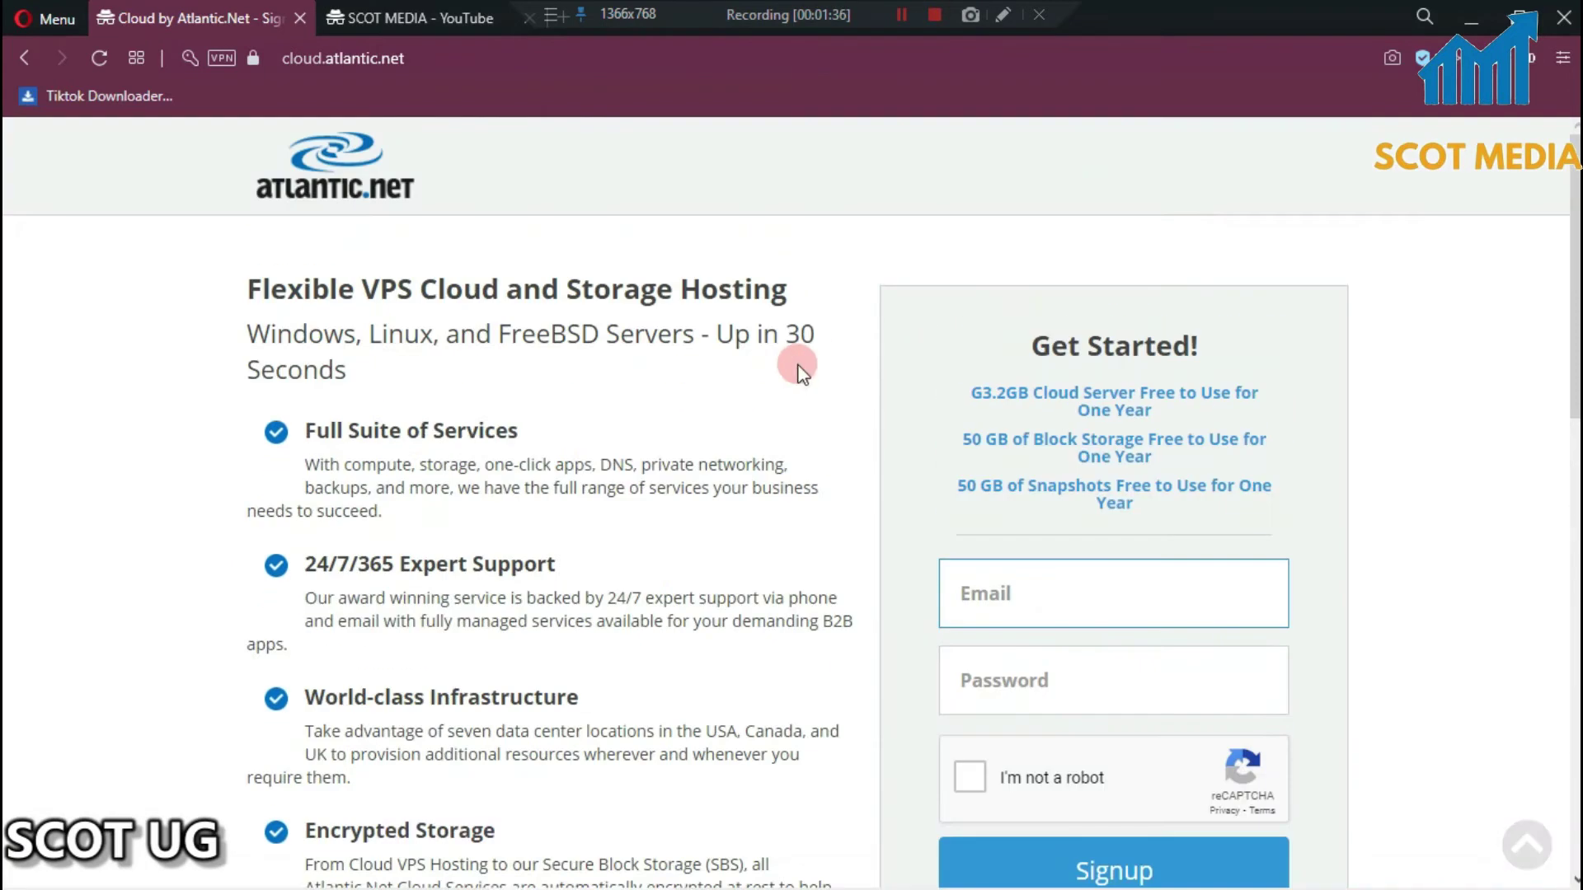
pyautogui.click(1095, 684)
pyautogui.click(1460, 690)
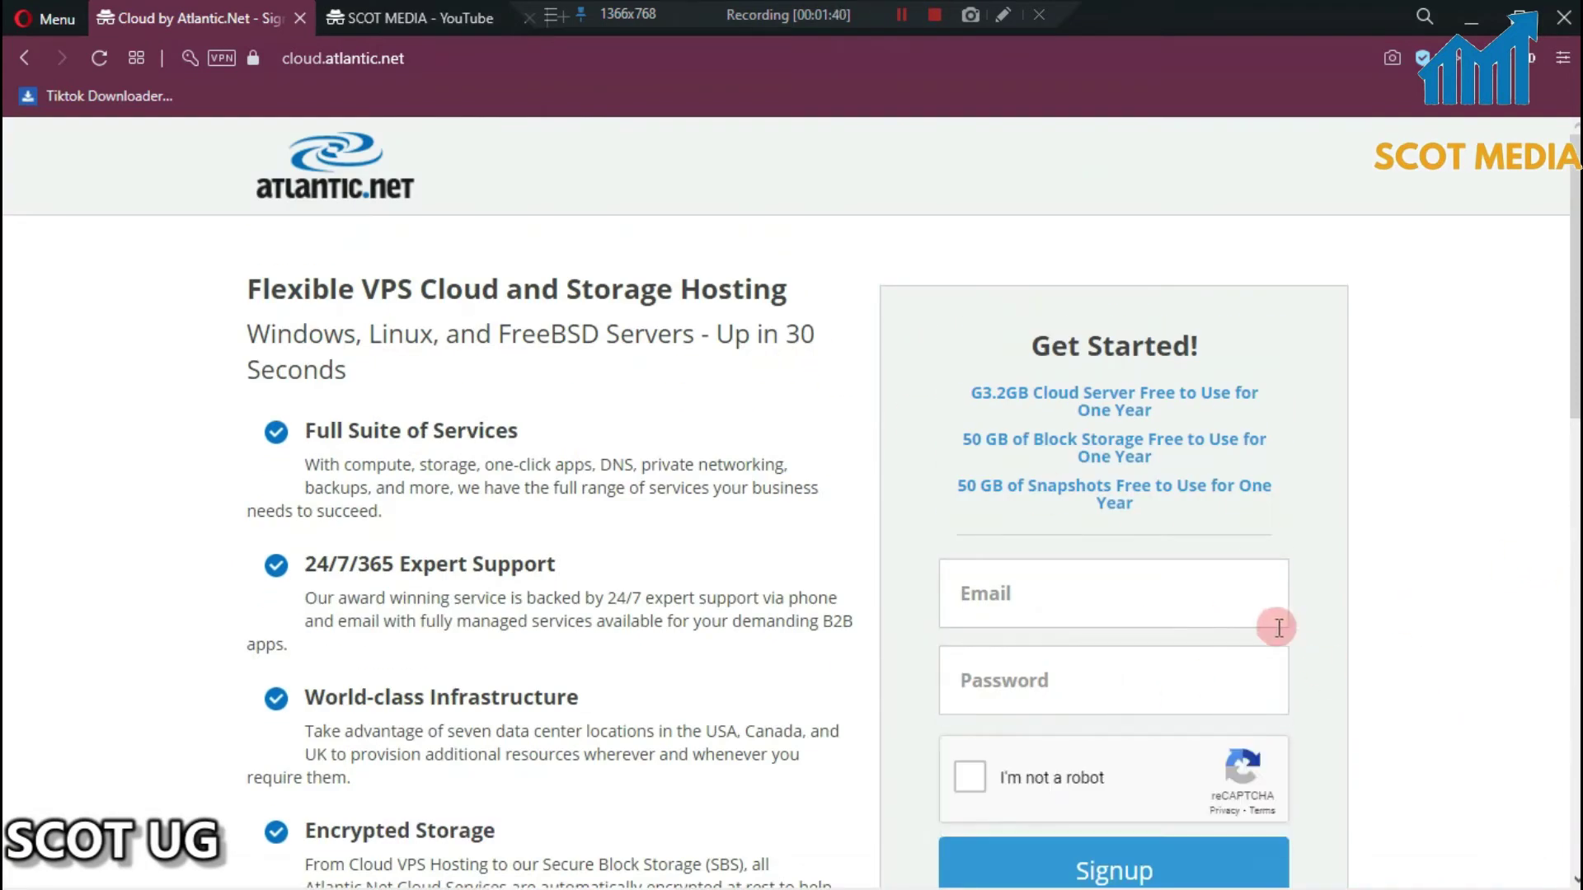
pyautogui.scroll(-2, 1349, 630)
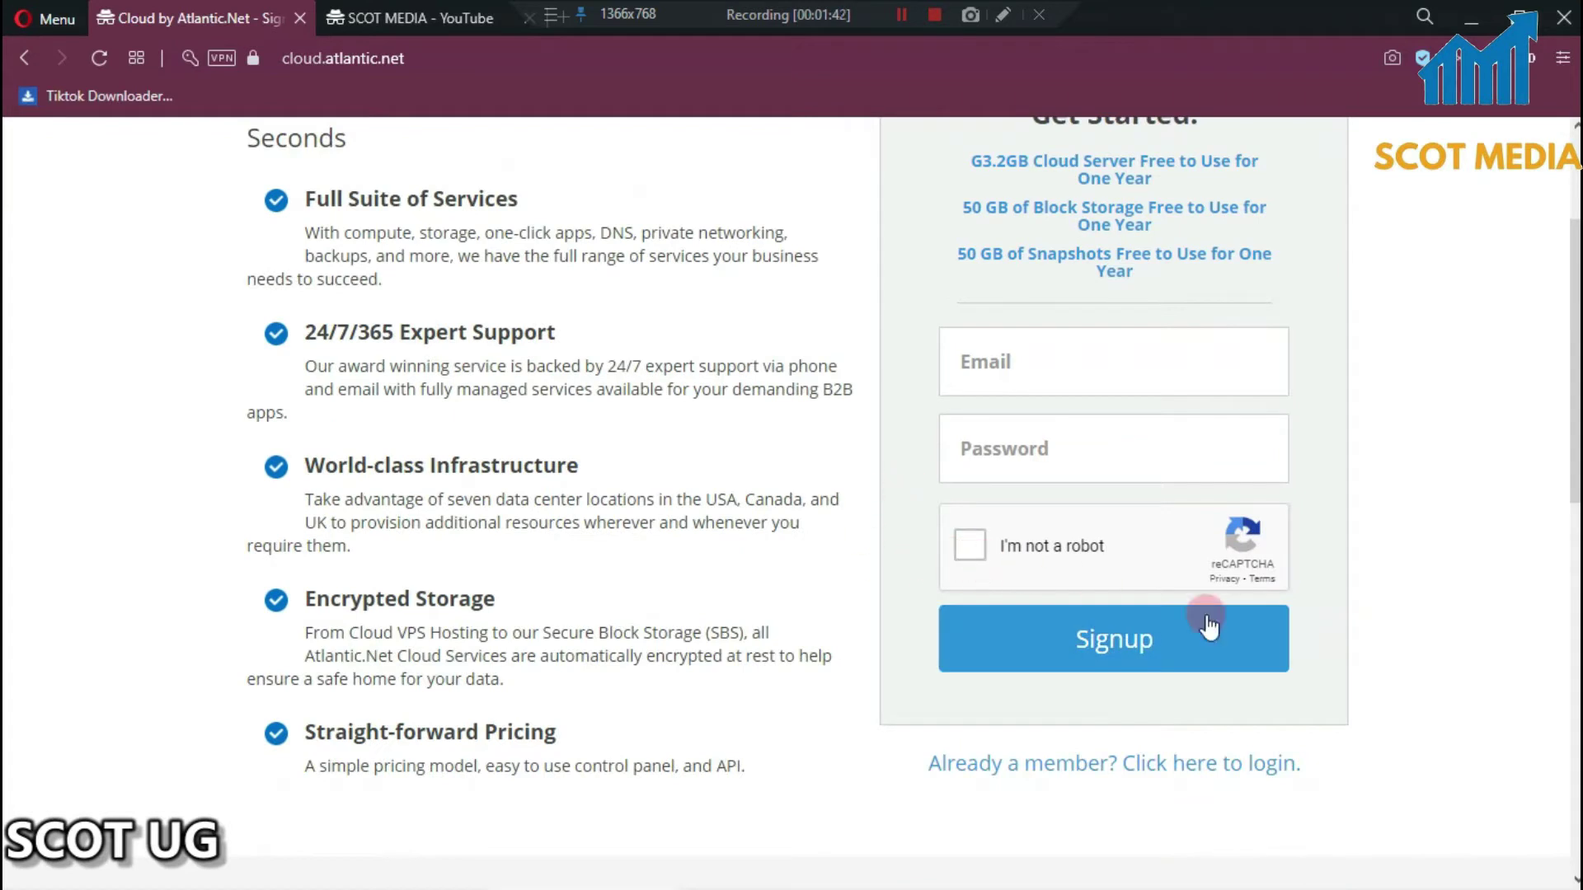
pyautogui.scroll(2, 913, 633)
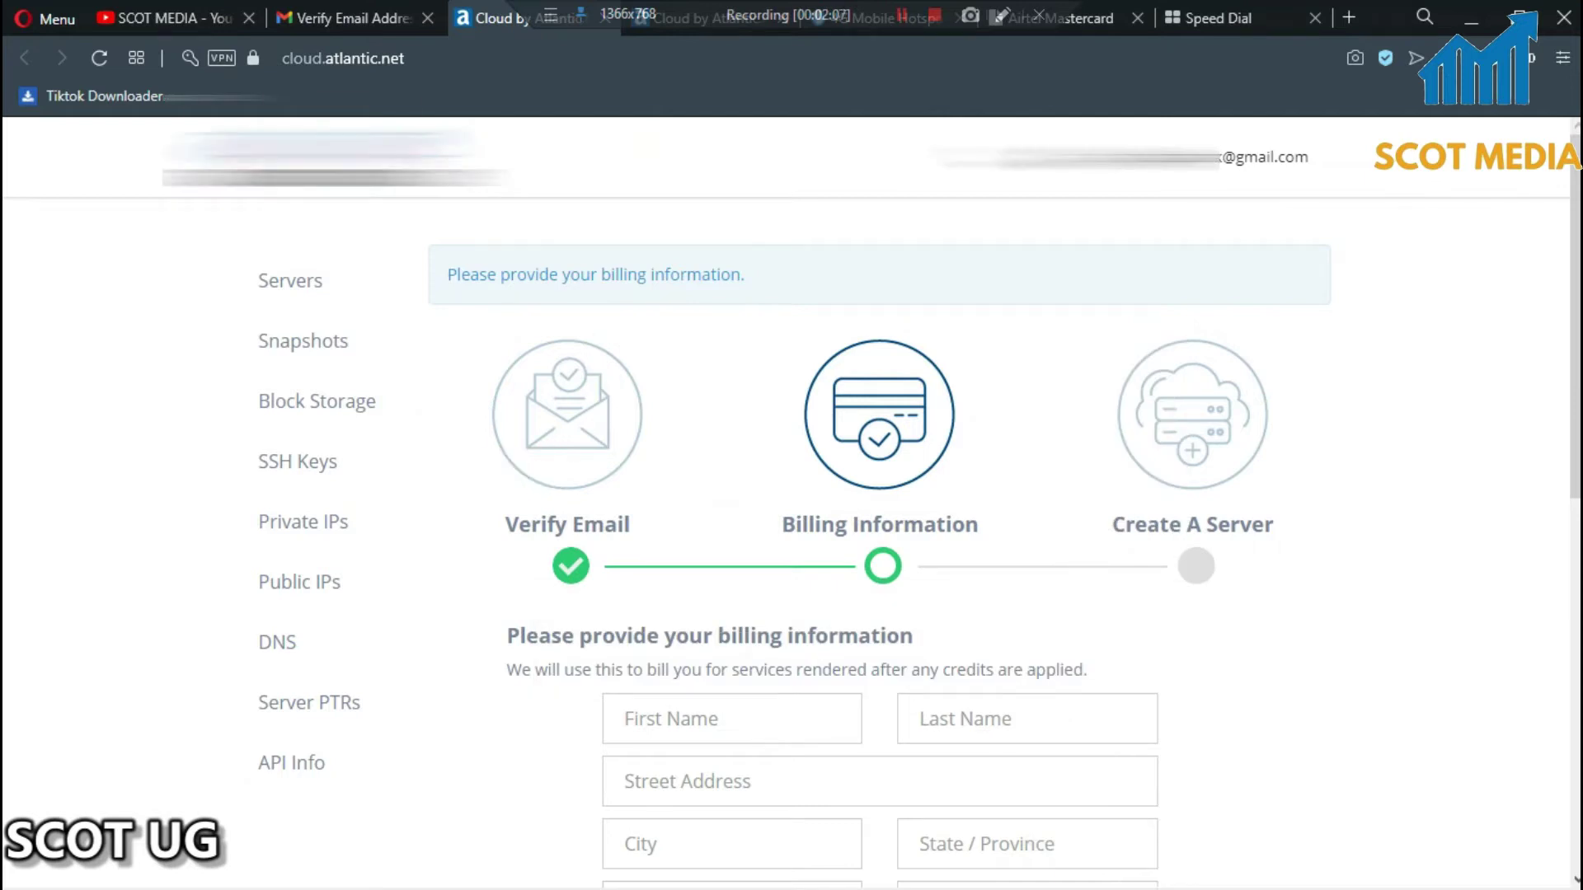
pyautogui.scroll(-2, 746, 516)
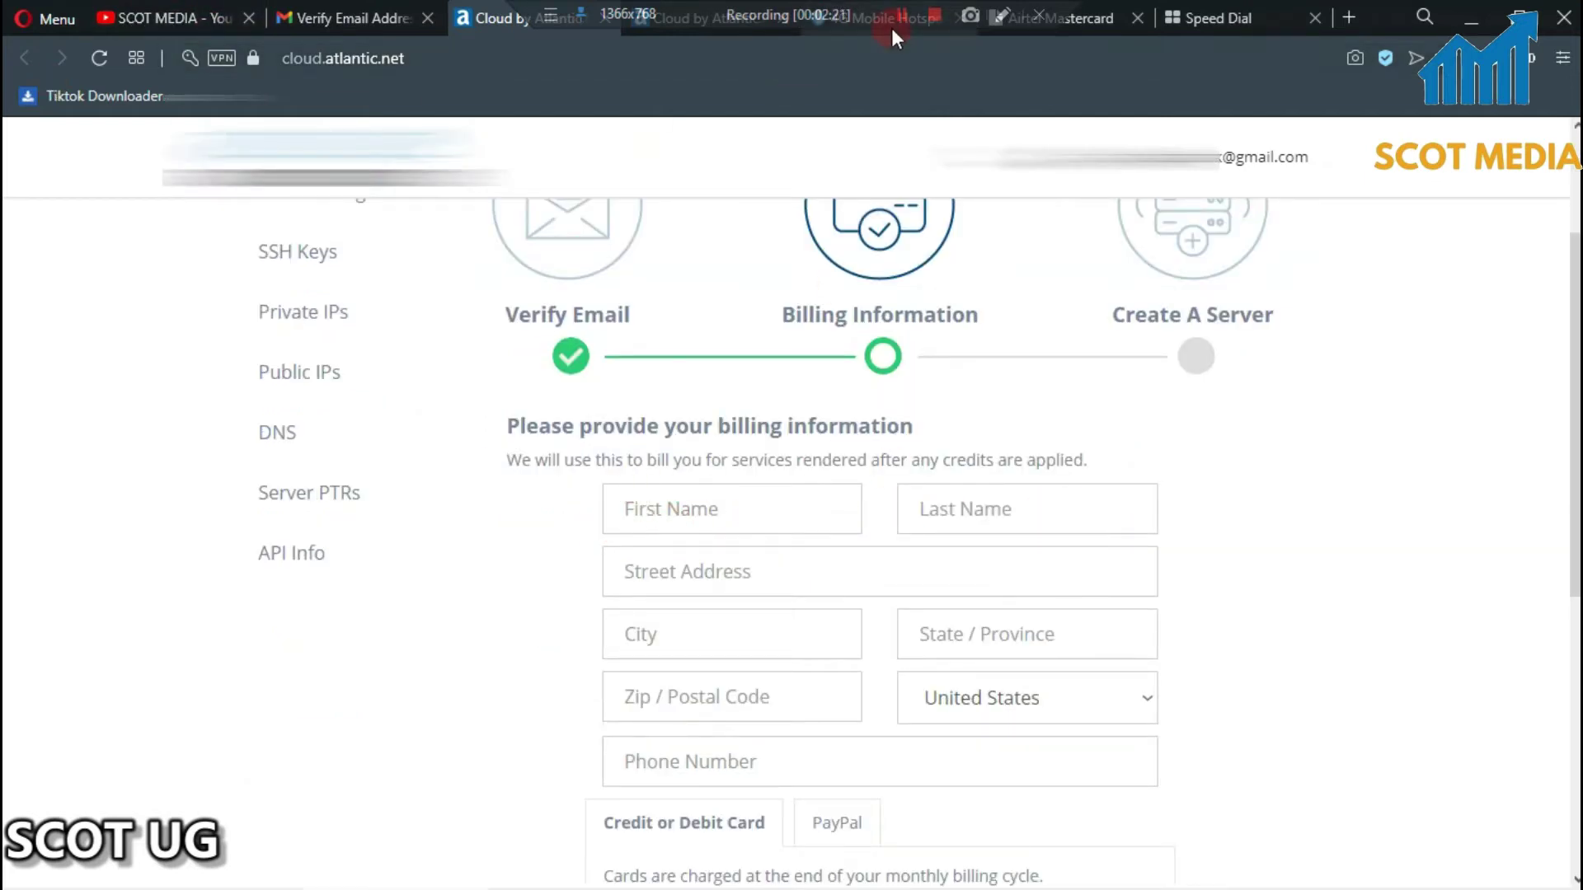
pyautogui.scroll(-1, 752, 406)
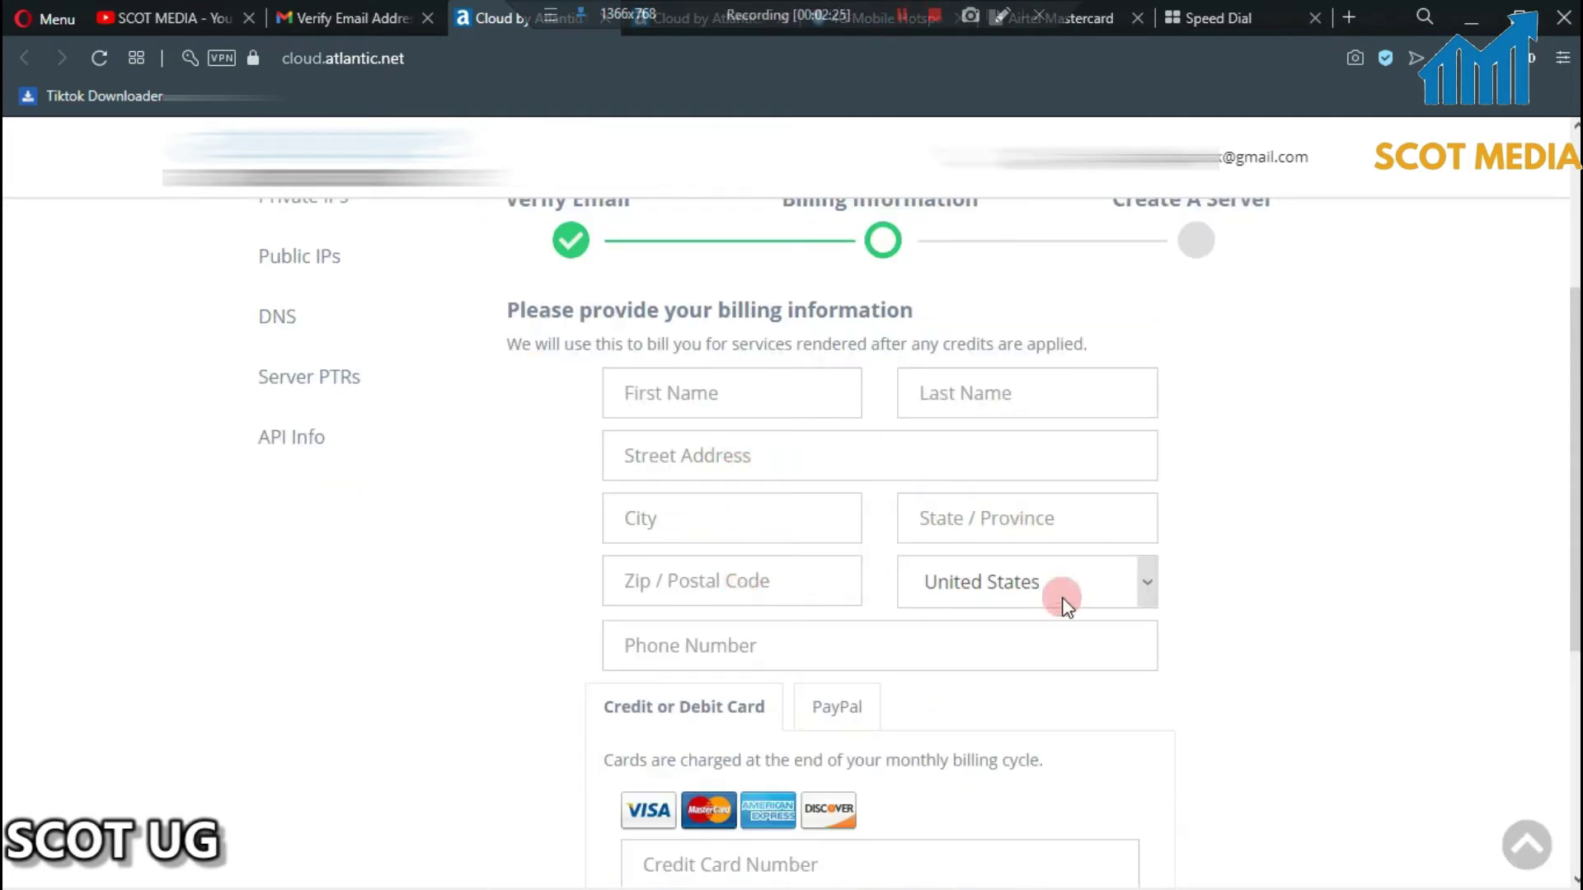
pyautogui.click(1147, 595)
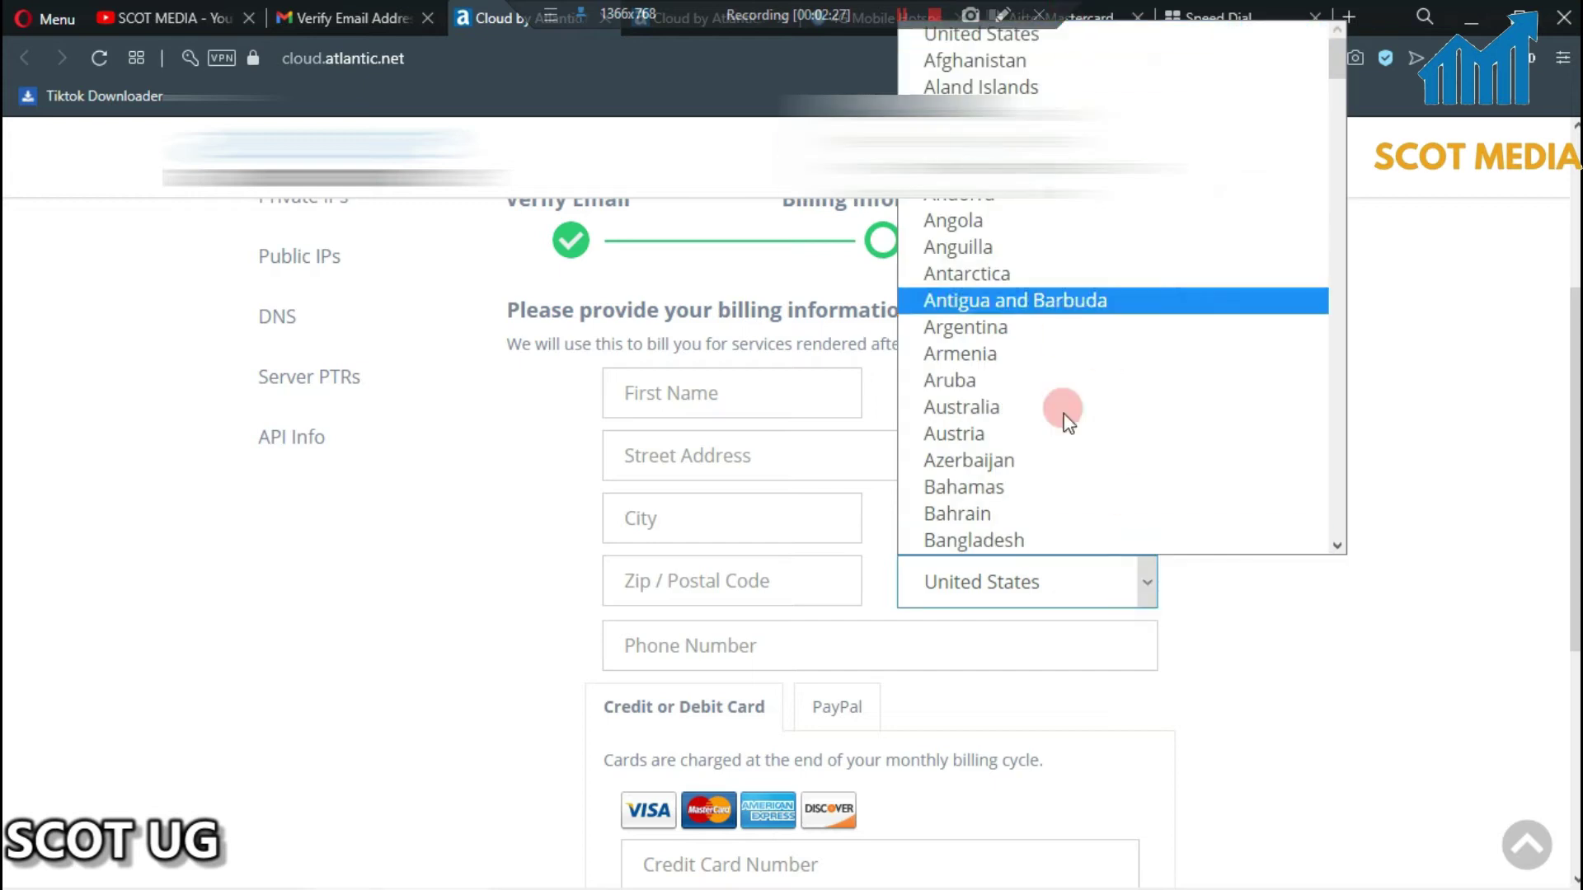
pyautogui.scroll(-15, 1063, 404)
pyautogui.scroll(10, 1067, 359)
pyautogui.click(1424, 418)
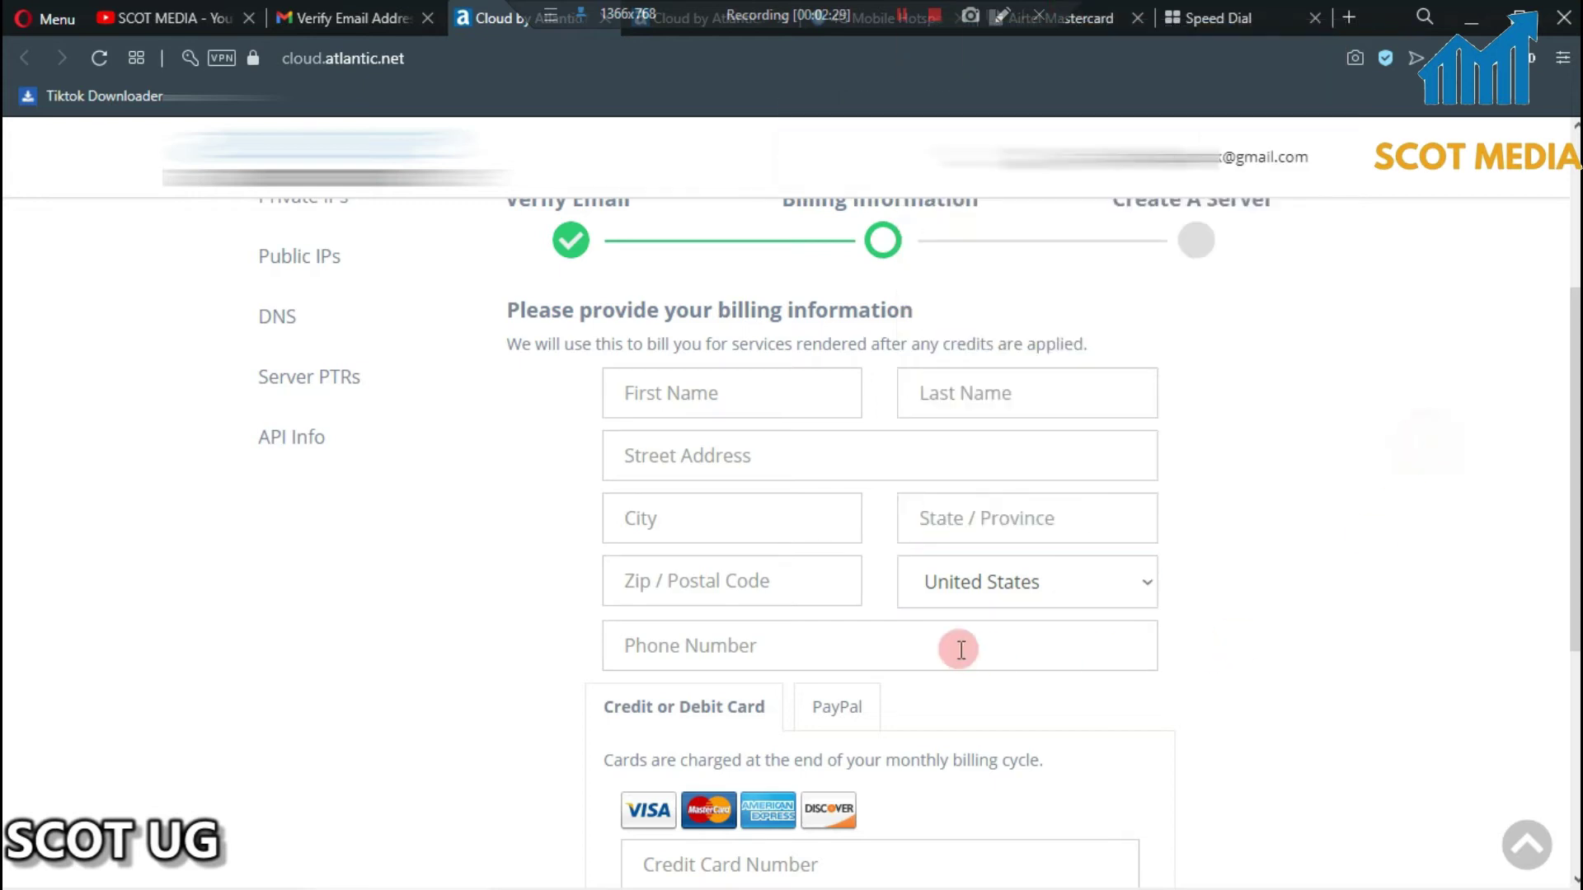
pyautogui.scroll(-3, 907, 643)
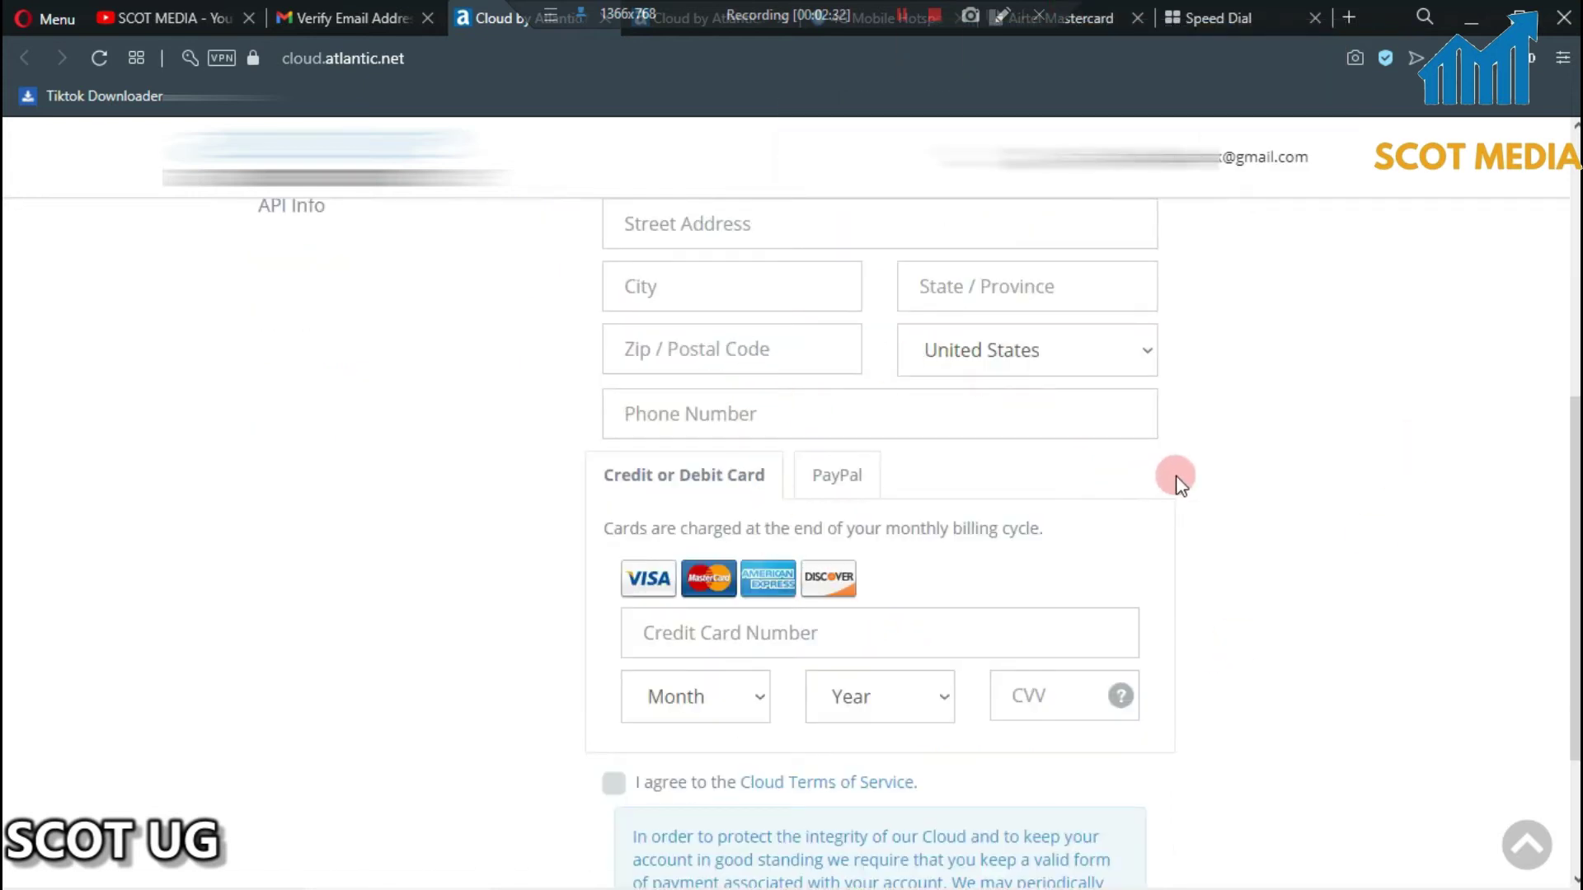
pyautogui.scroll(2, 1178, 478)
pyautogui.scroll(3, 1209, 495)
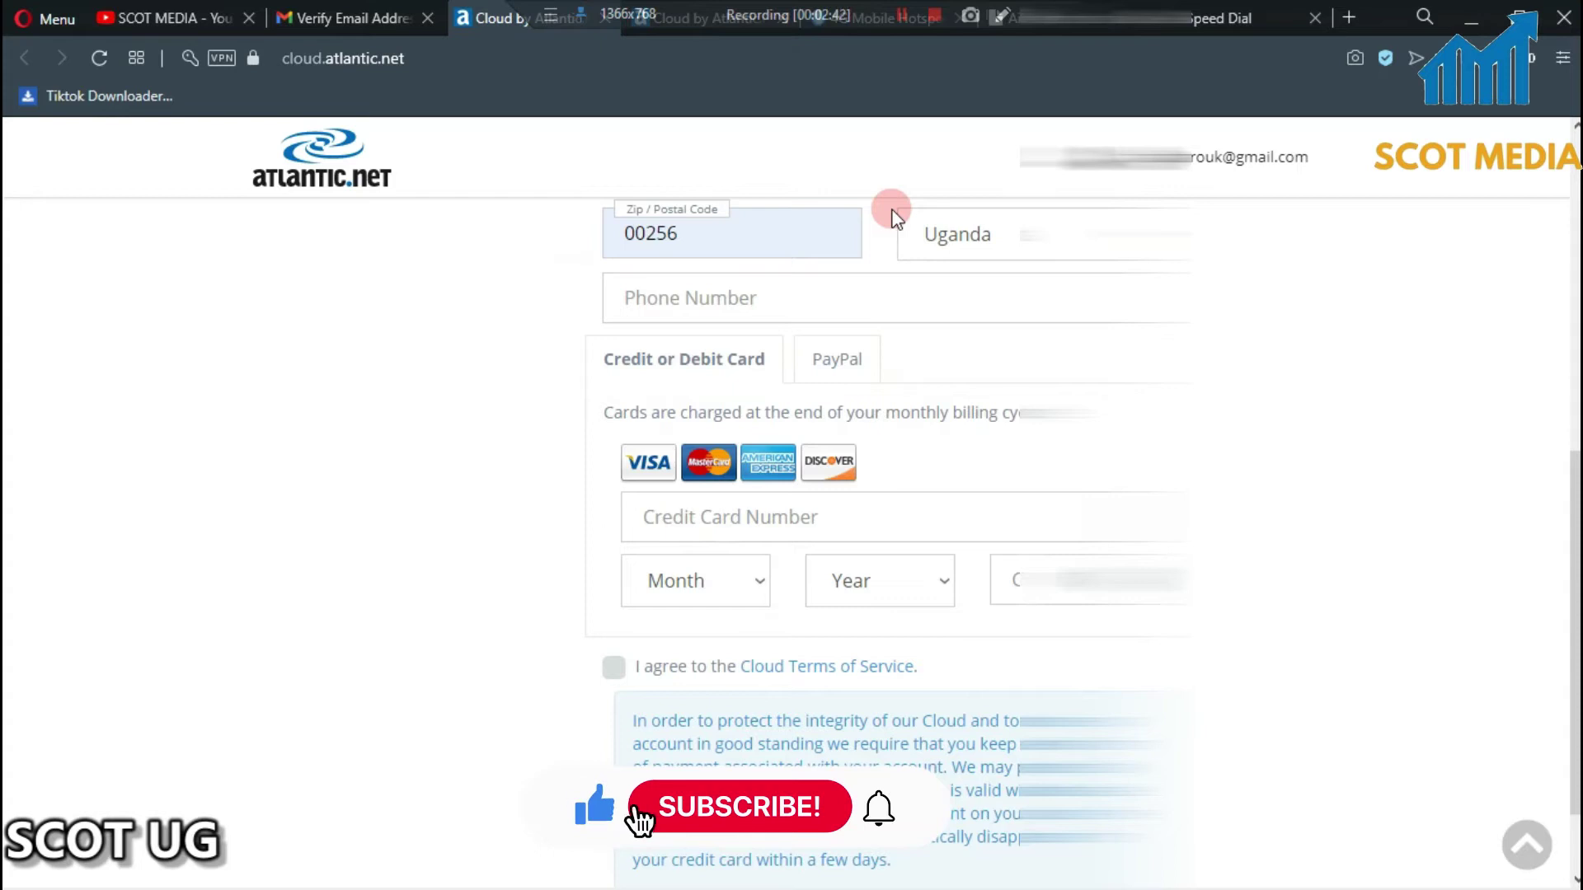
pyautogui.scroll(1, 892, 212)
pyautogui.scroll(1, 892, 212)
pyautogui.scroll(-1, 726, 553)
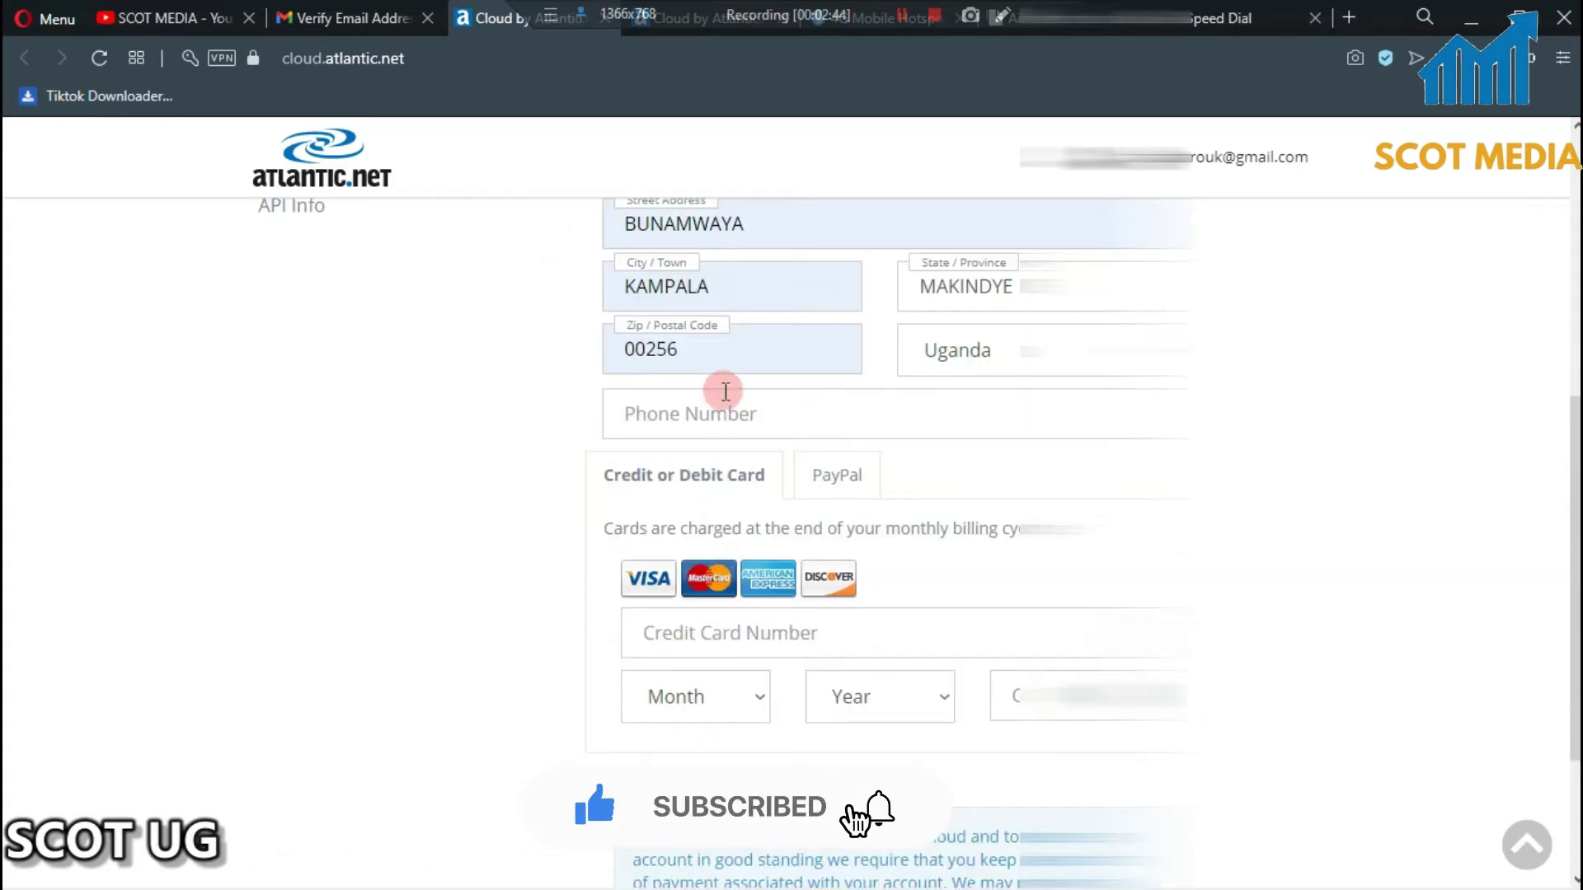
# Enter a +256 Ugandan phone number and move down to the credit card number.
pyautogui.click(729, 417)
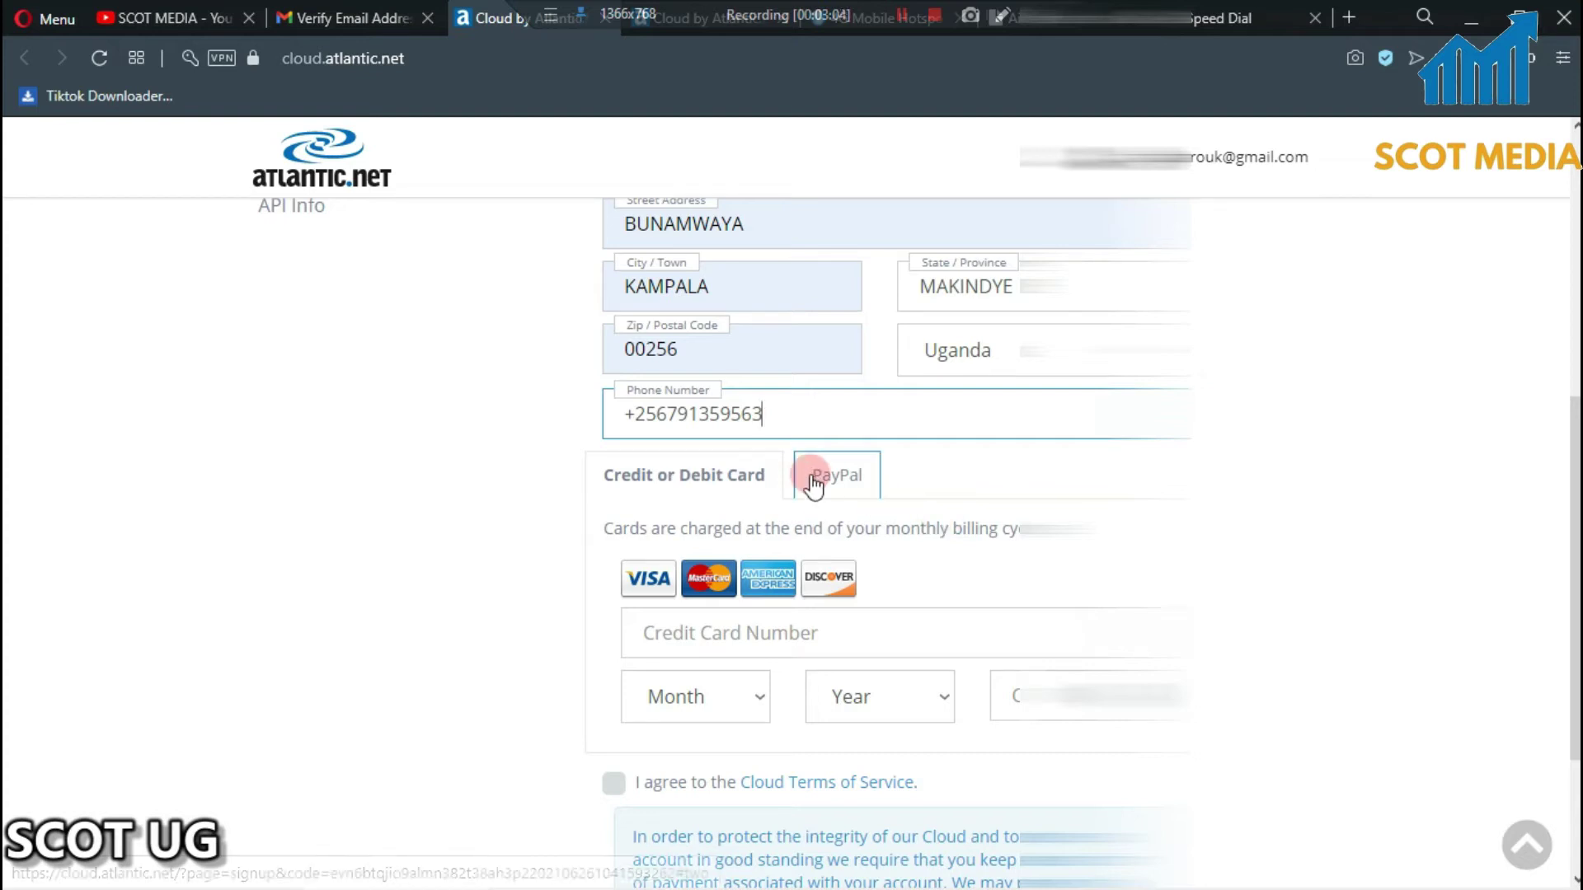
pyautogui.scroll(-3, 952, 491)
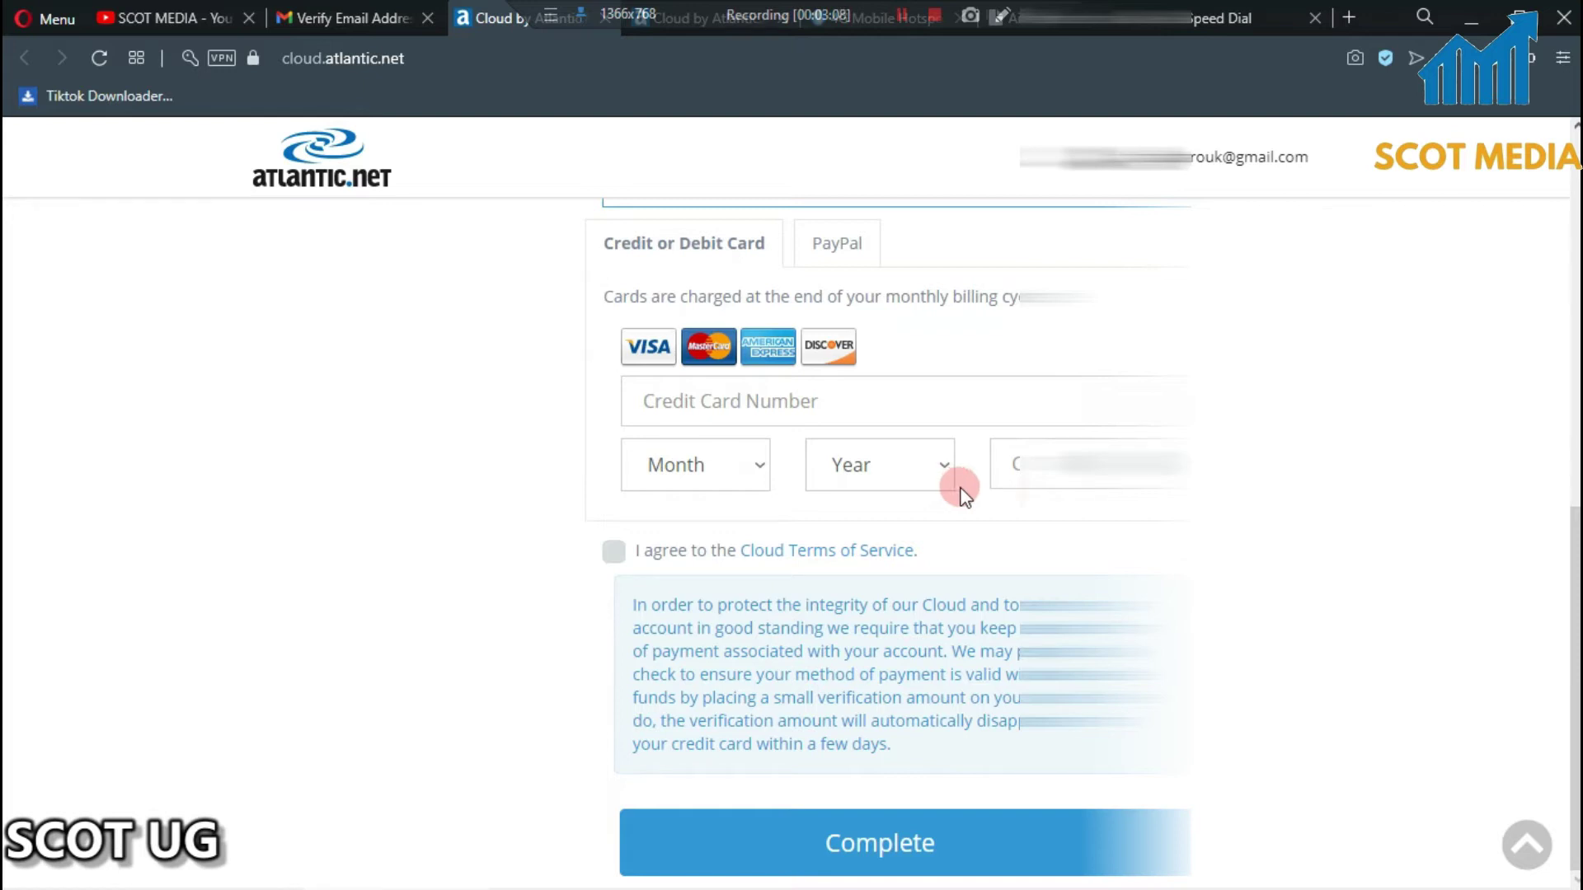
pyautogui.click(850, 404)
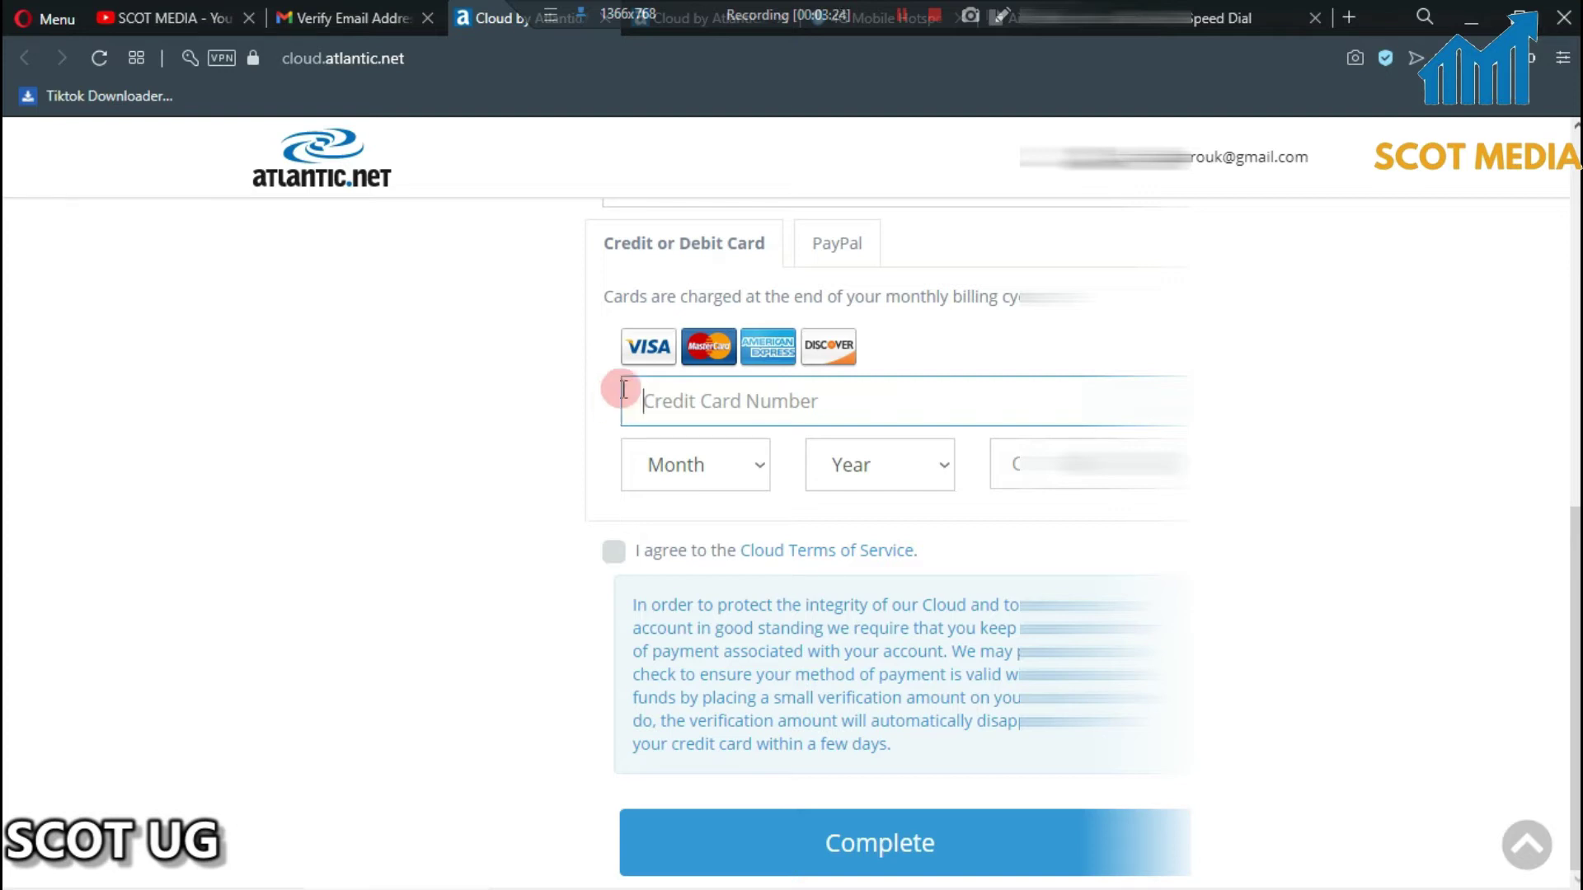
# Look up the card number on the qwik.cards virtual card page and try pasting it.
pyautogui.click(615, 404)
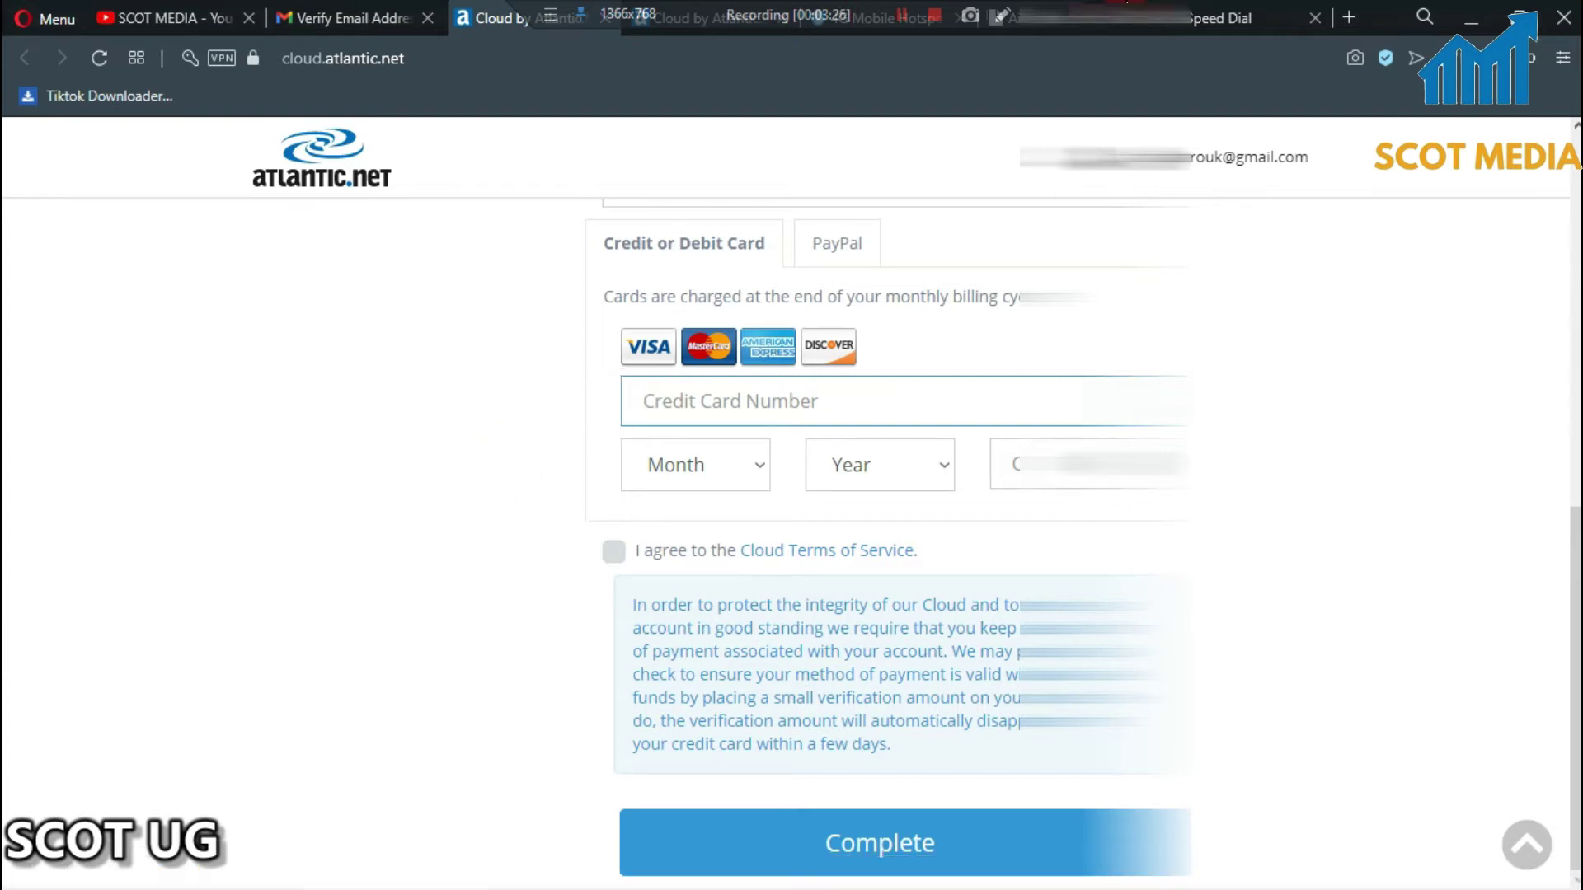
pyautogui.click(1072, 23)
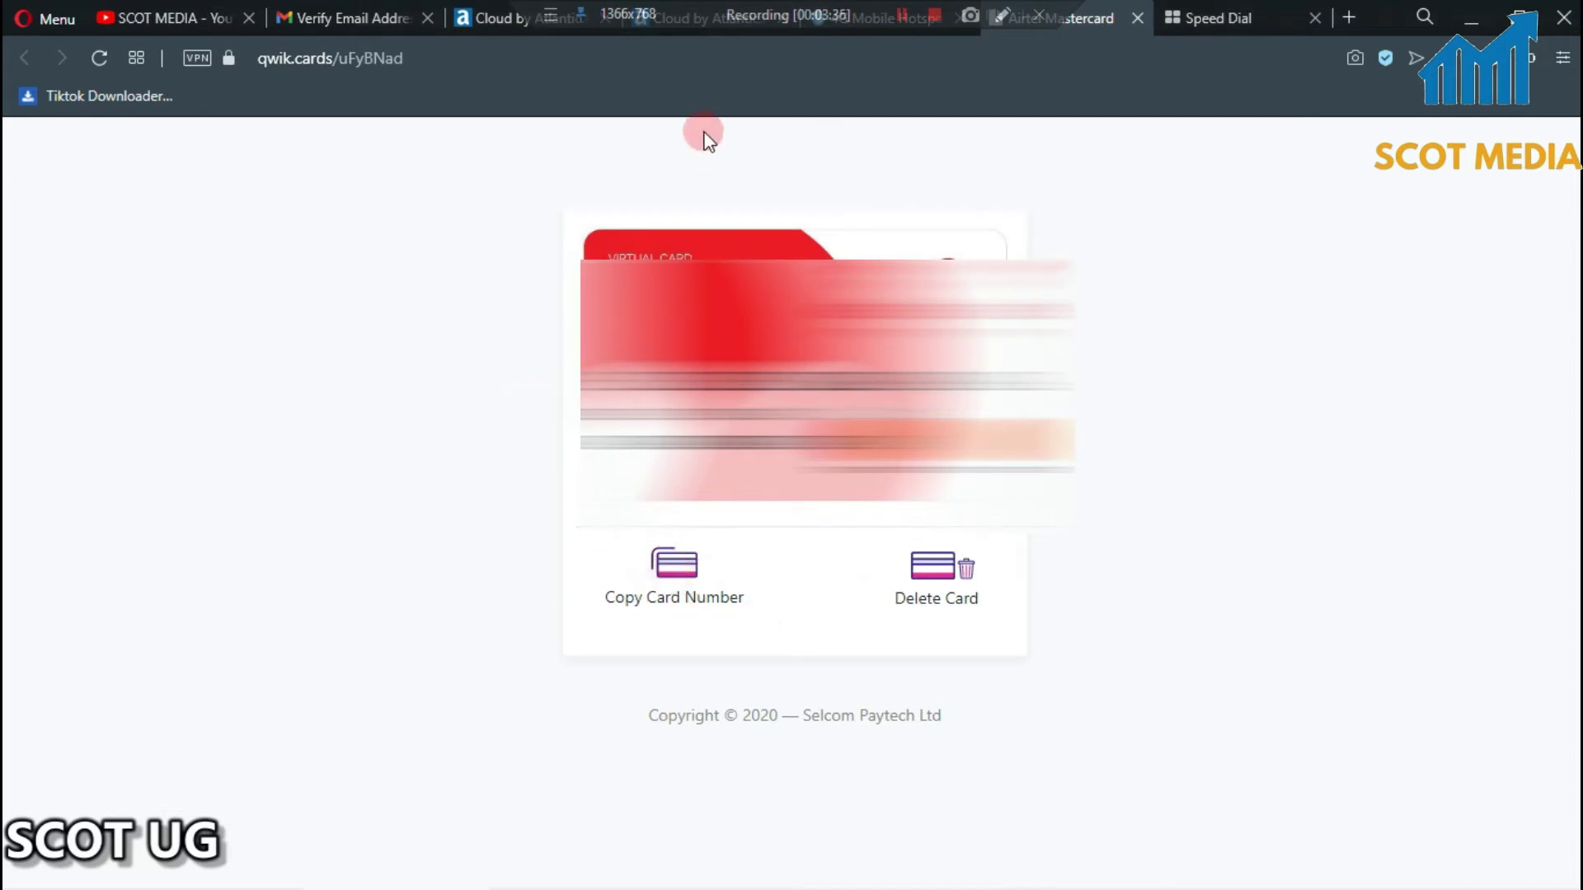
pyautogui.click(485, 23)
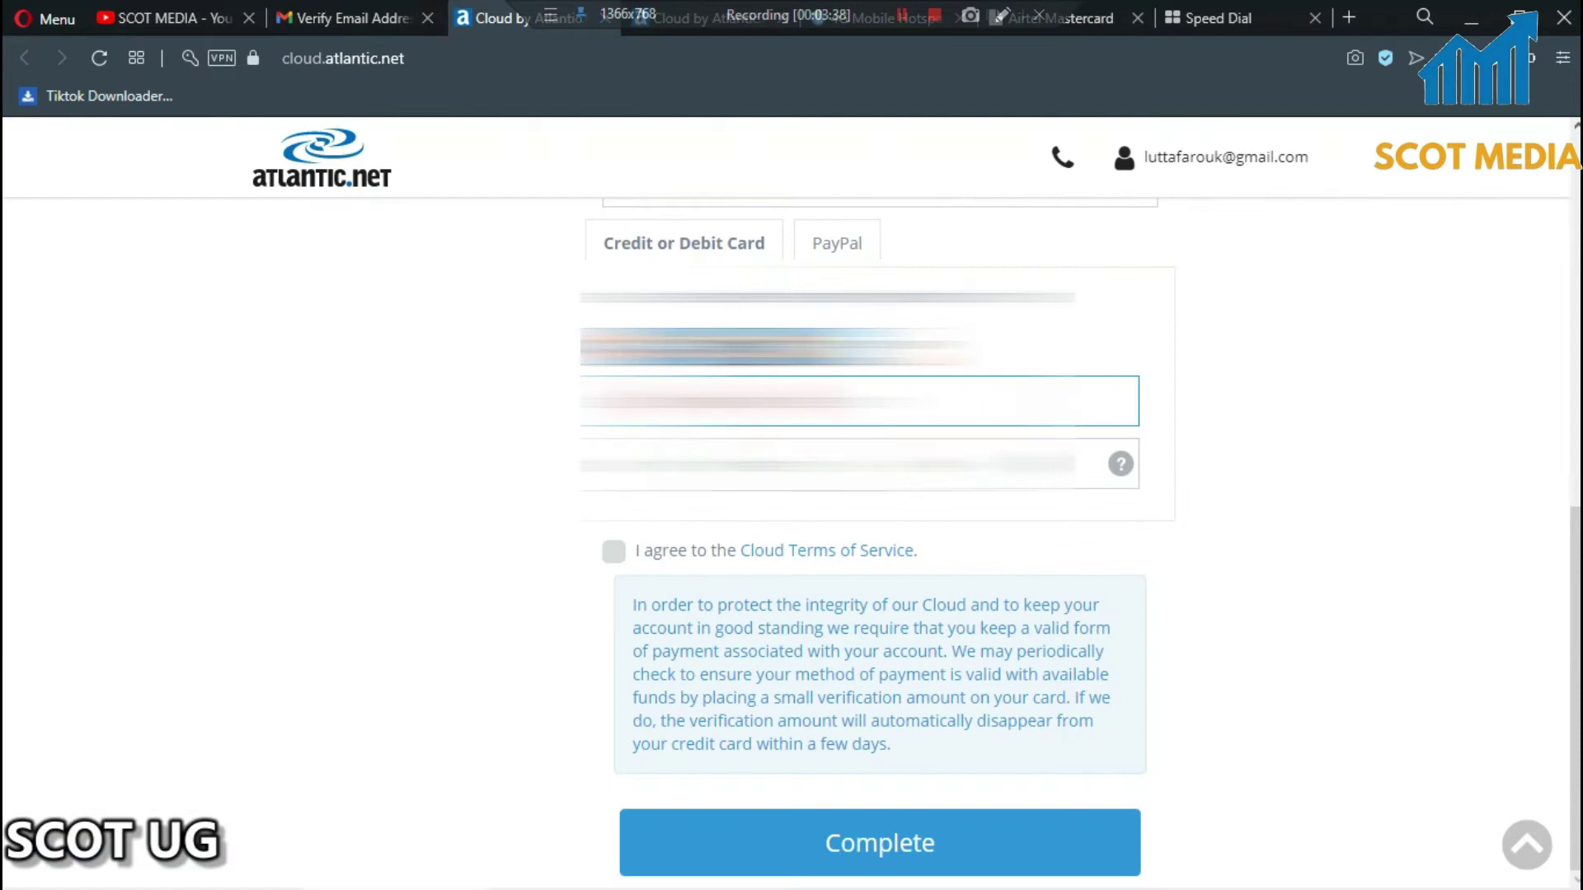
pyautogui.rightClick(727, 401)
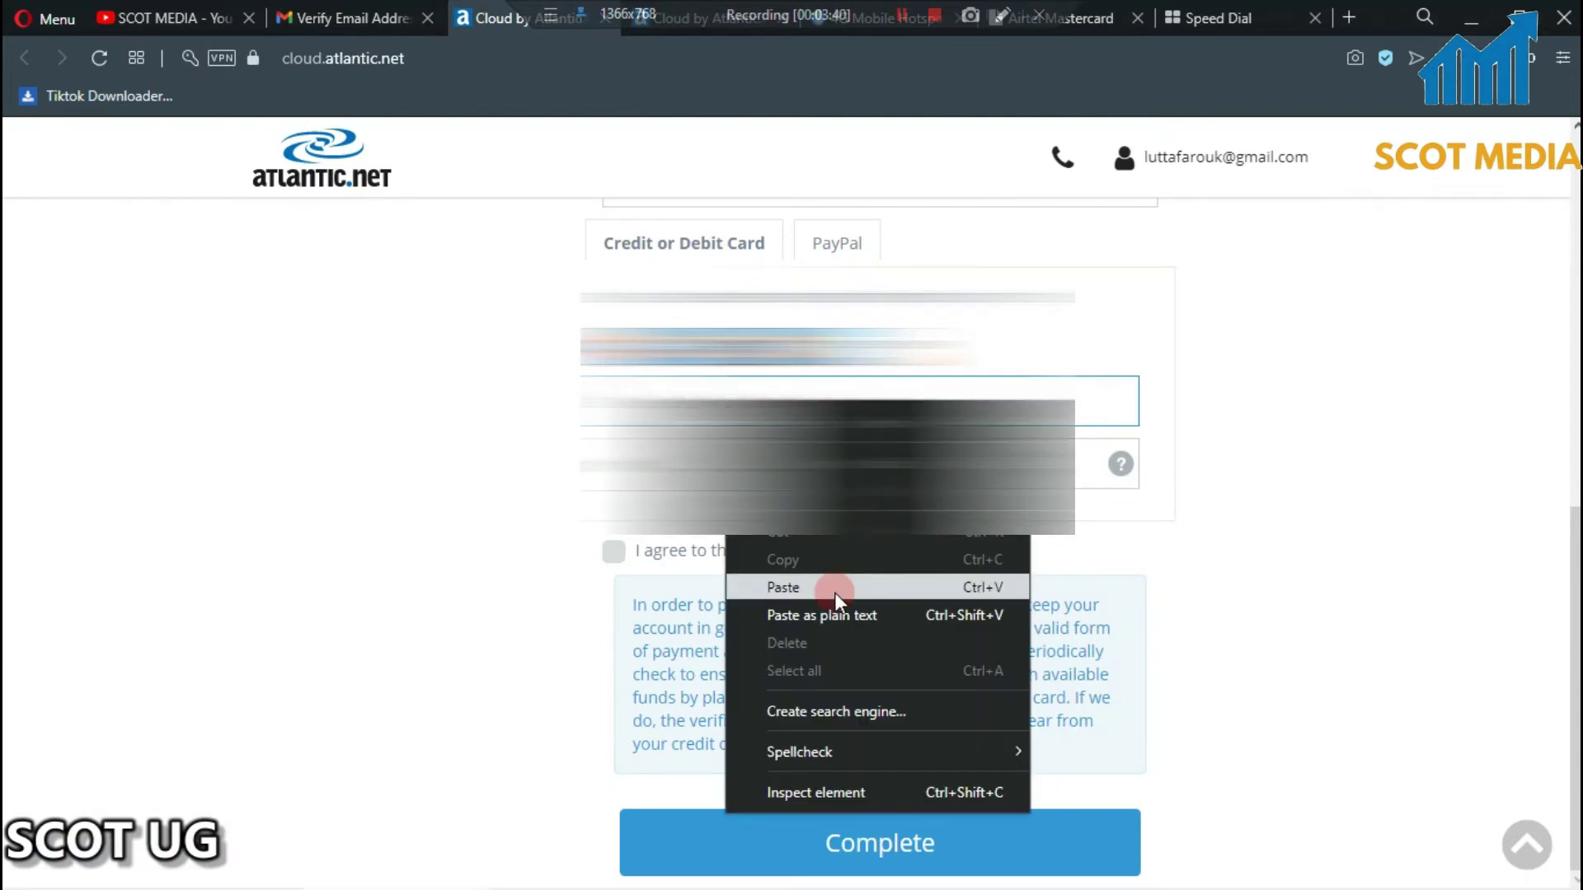
pyautogui.click(1350, 300)
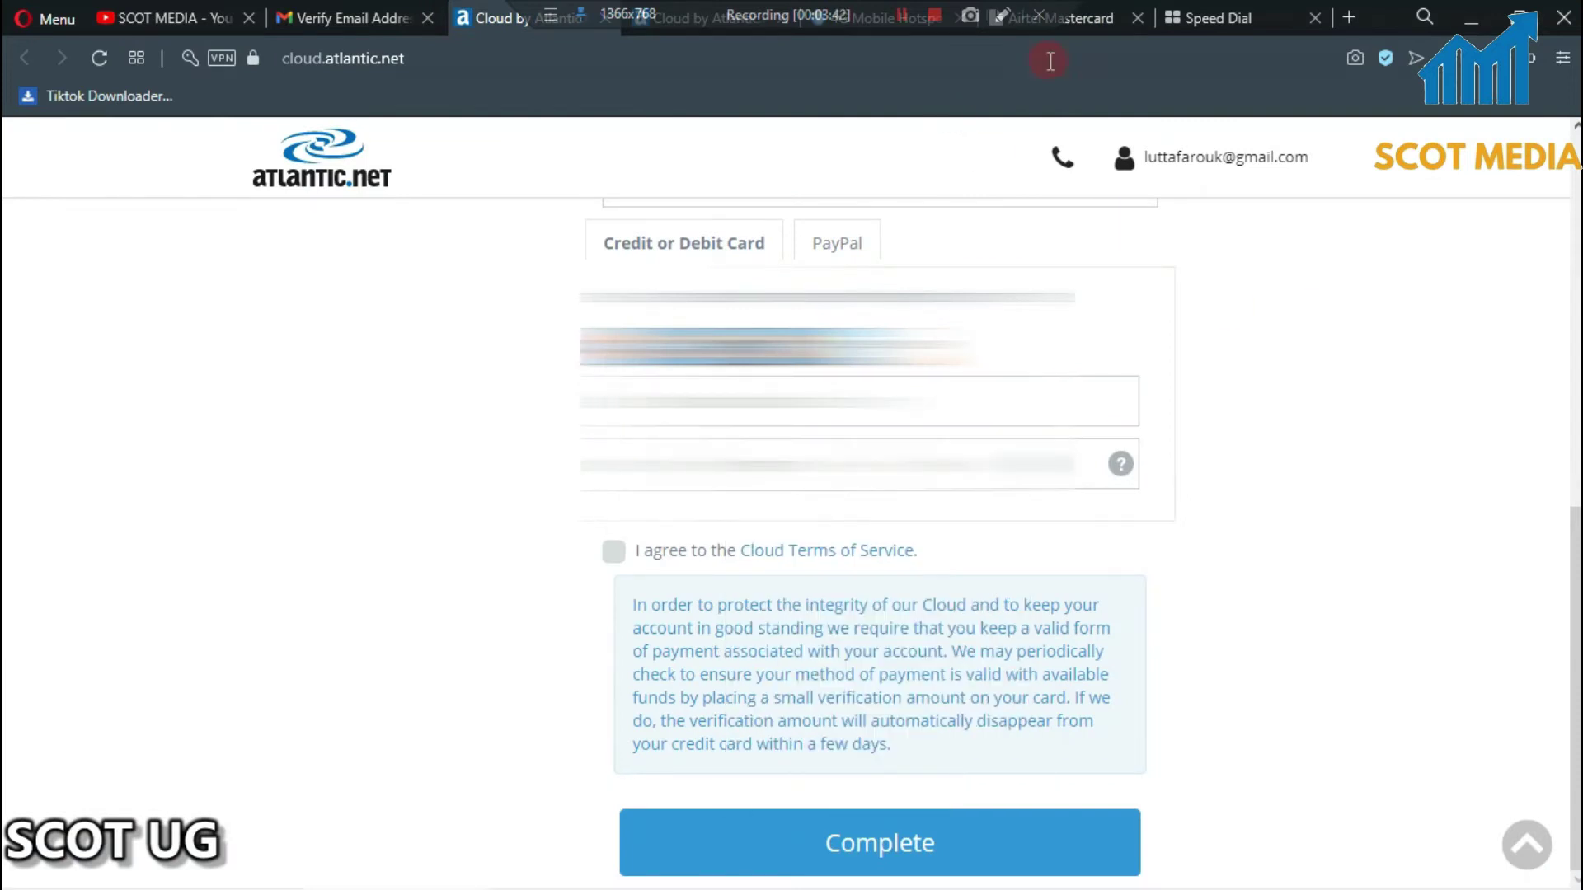
# Copy the virtual Mastercard details and paste them into the payment fields.
pyautogui.click(1003, 19)
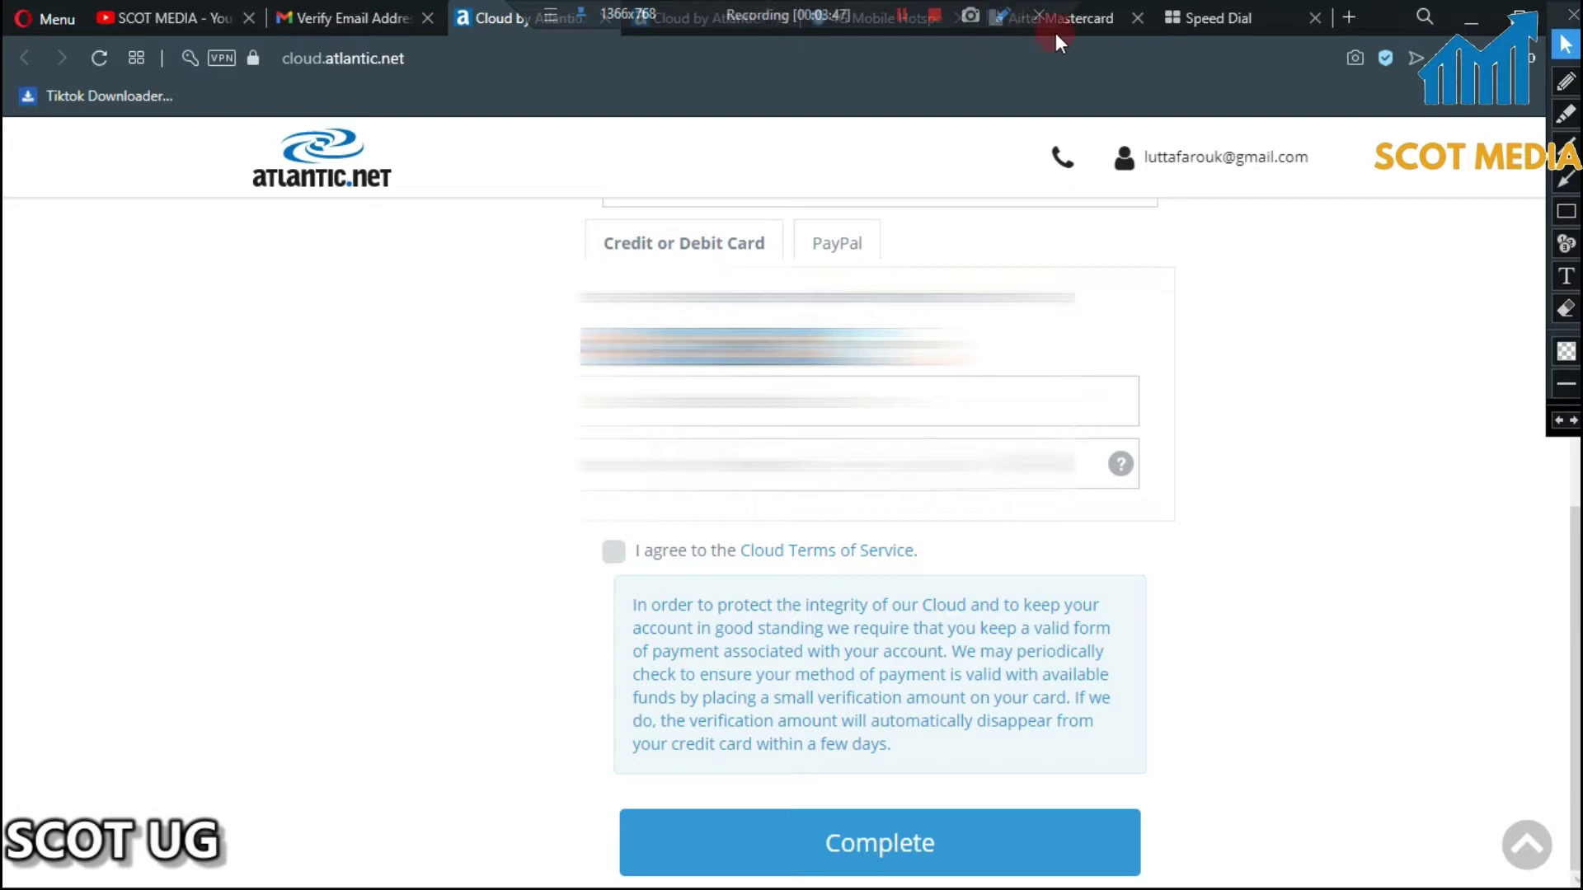
pyautogui.click(1573, 16)
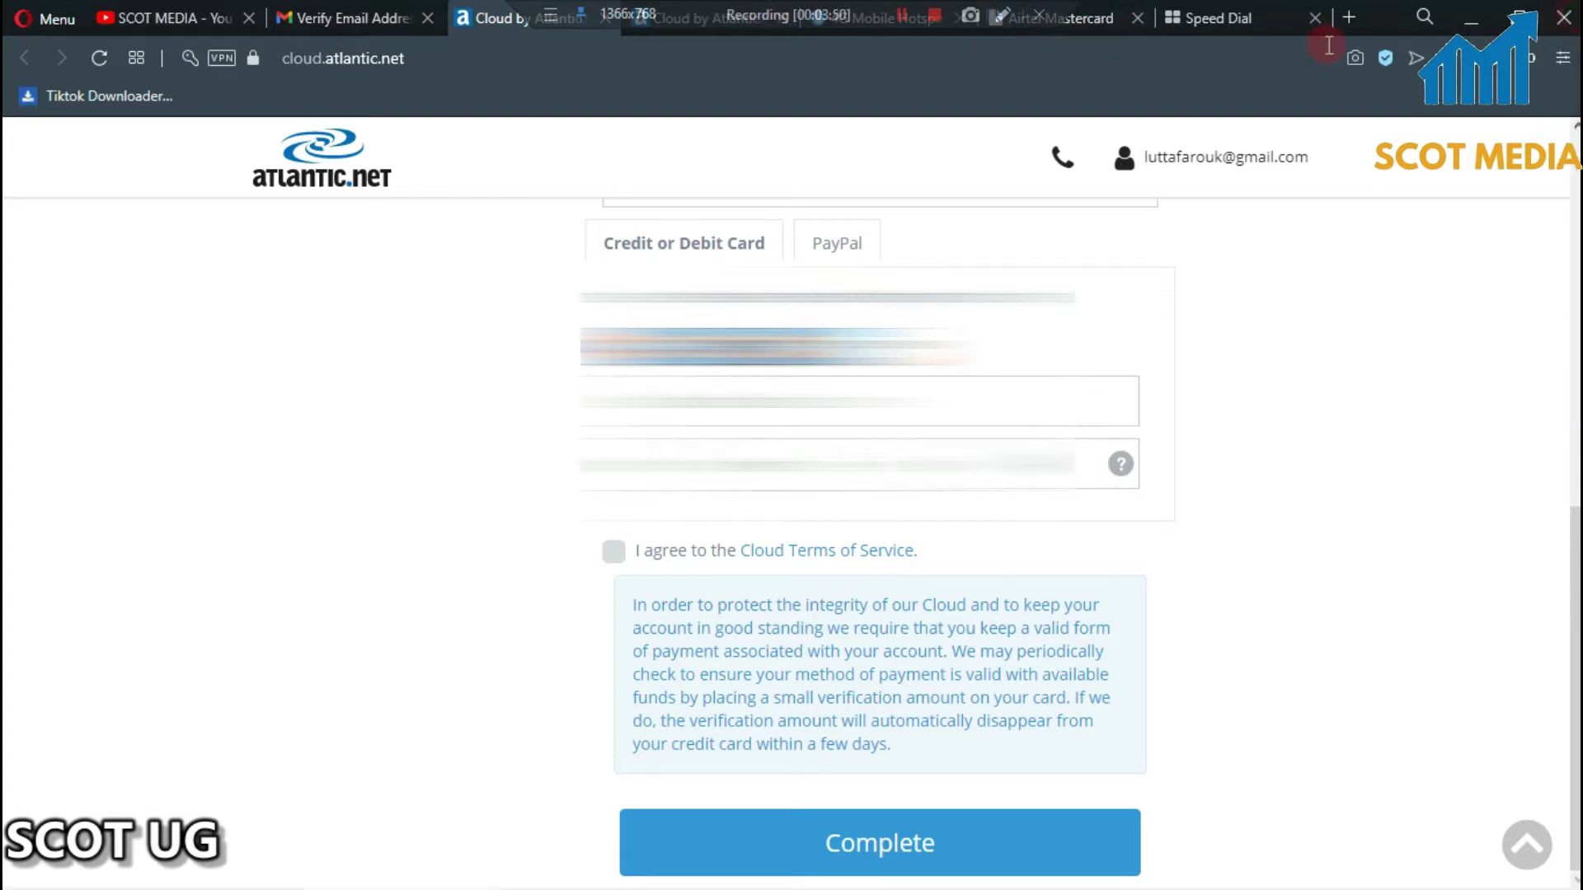
pyautogui.click(1114, 35)
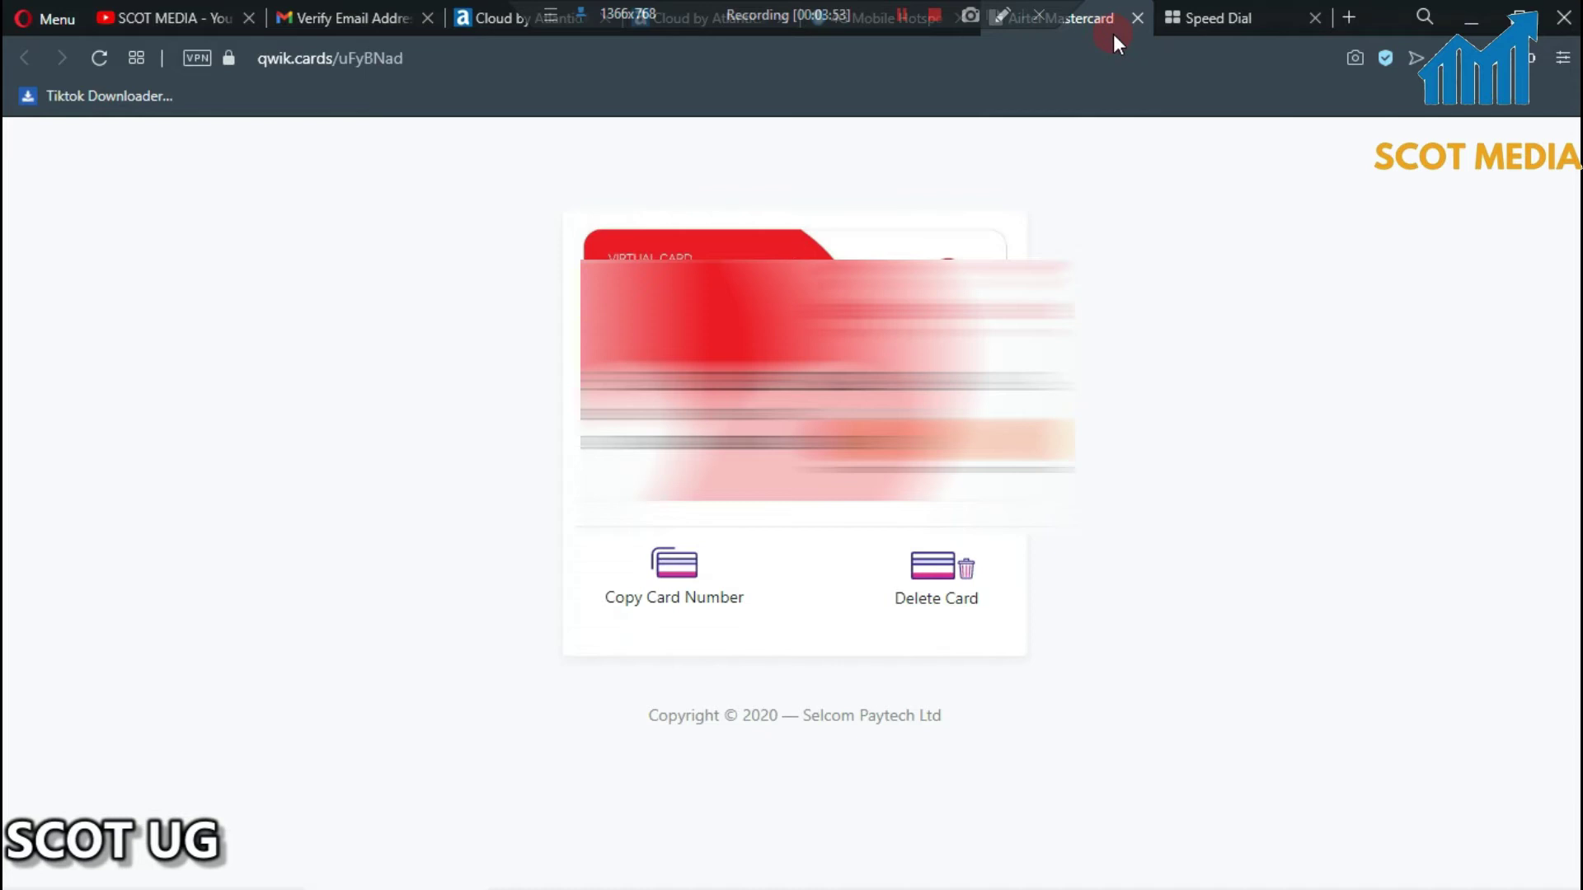
pyautogui.click(464, 28)
pyautogui.hotkey('ctrl', 'v')
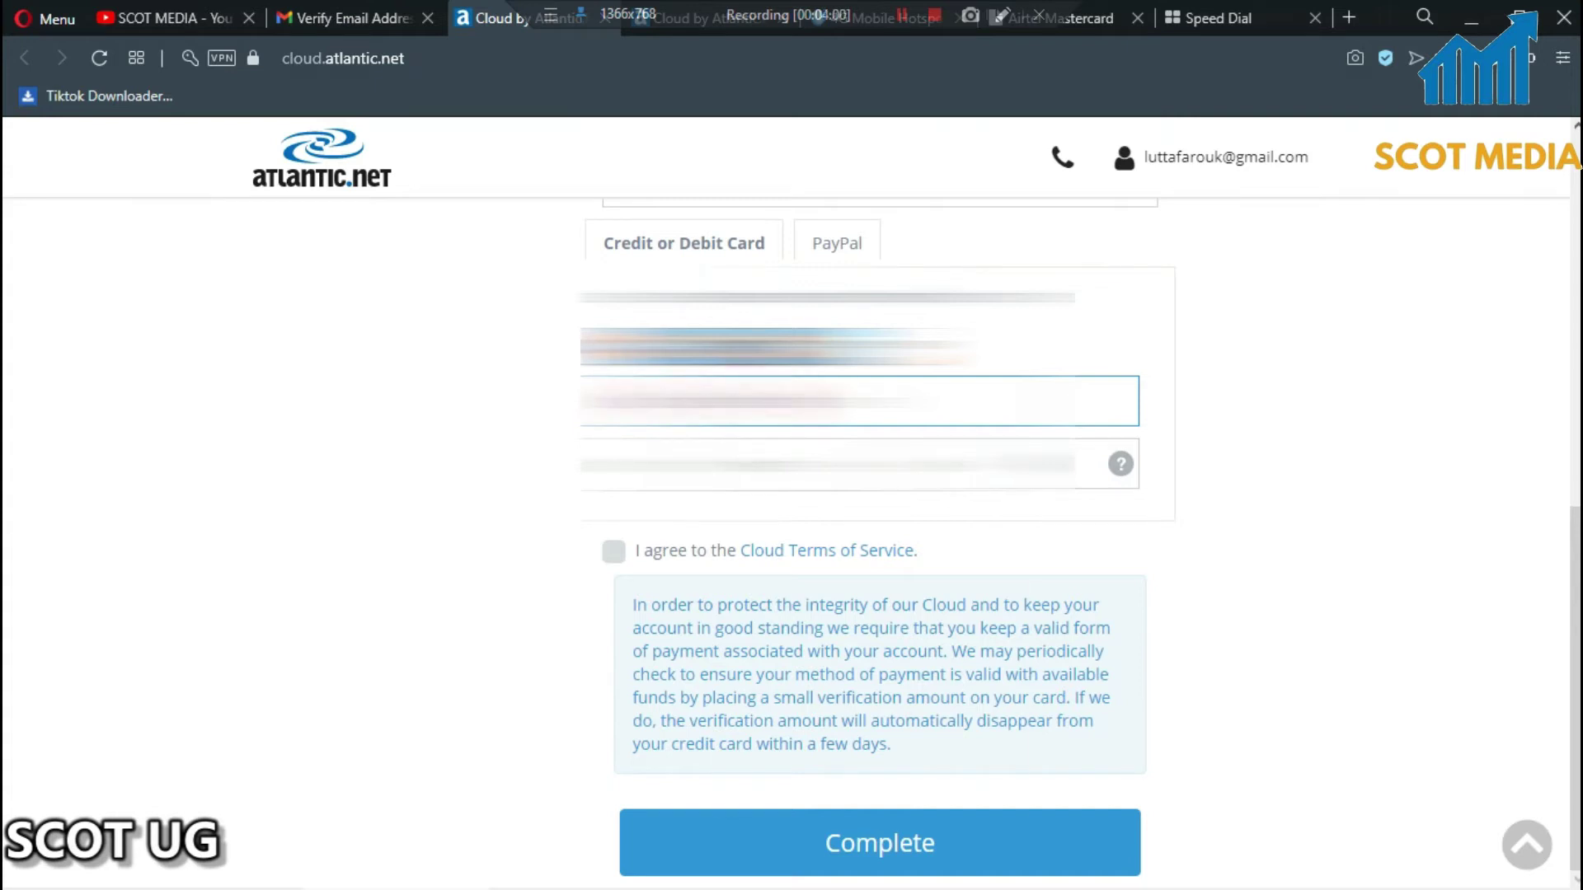
pyautogui.rightClick(720, 517)
# Paste the remaining card detail and set the expiry to 06/2022.
pyautogui.click(794, 586)
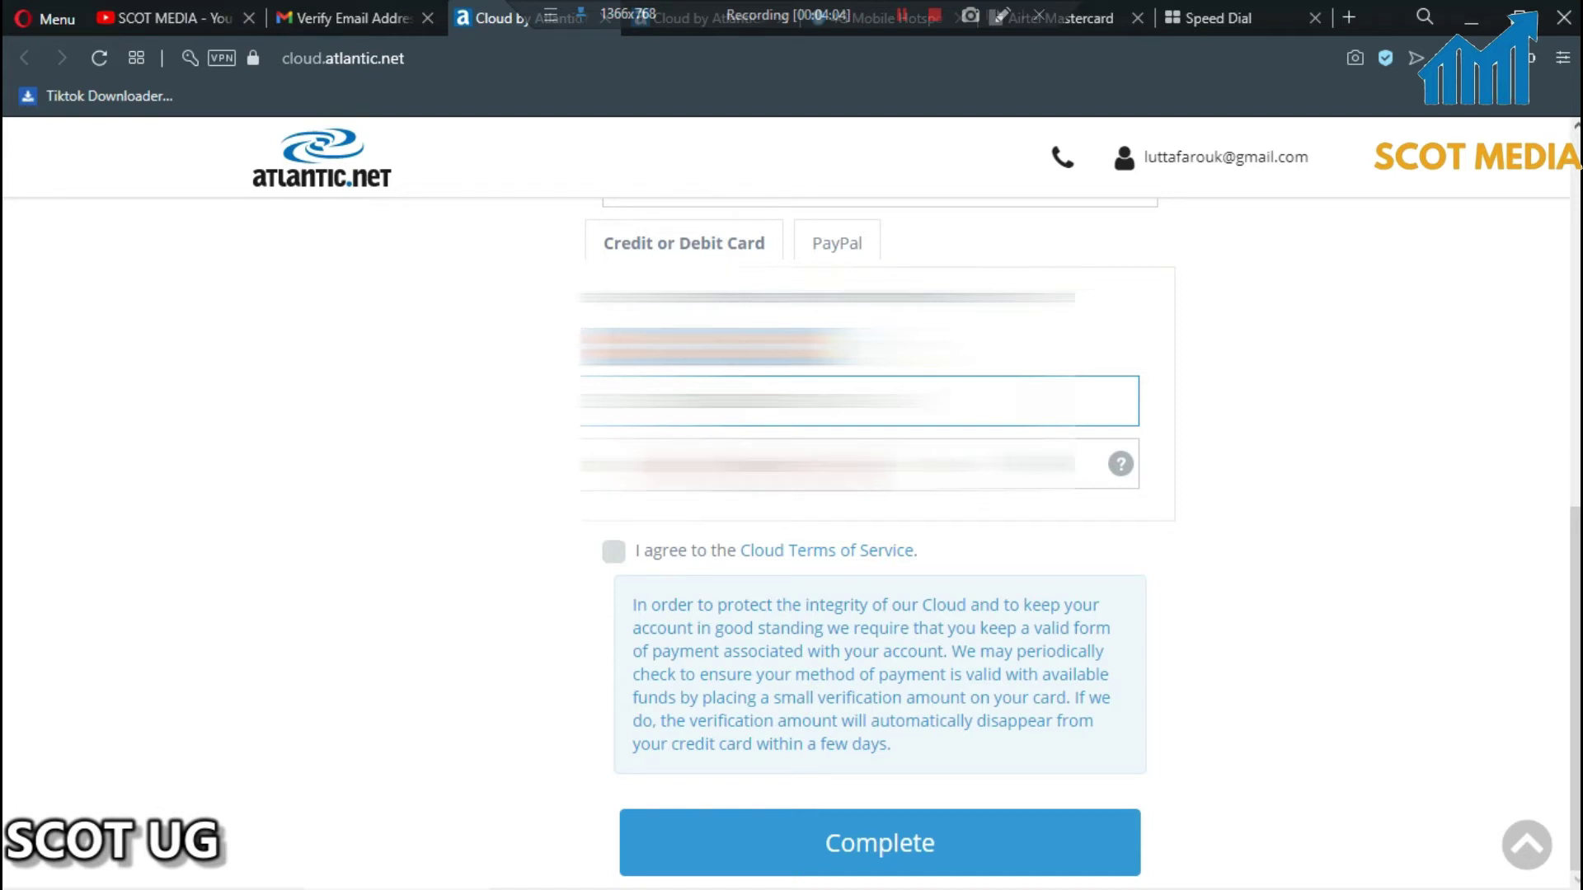
pyautogui.click(697, 505)
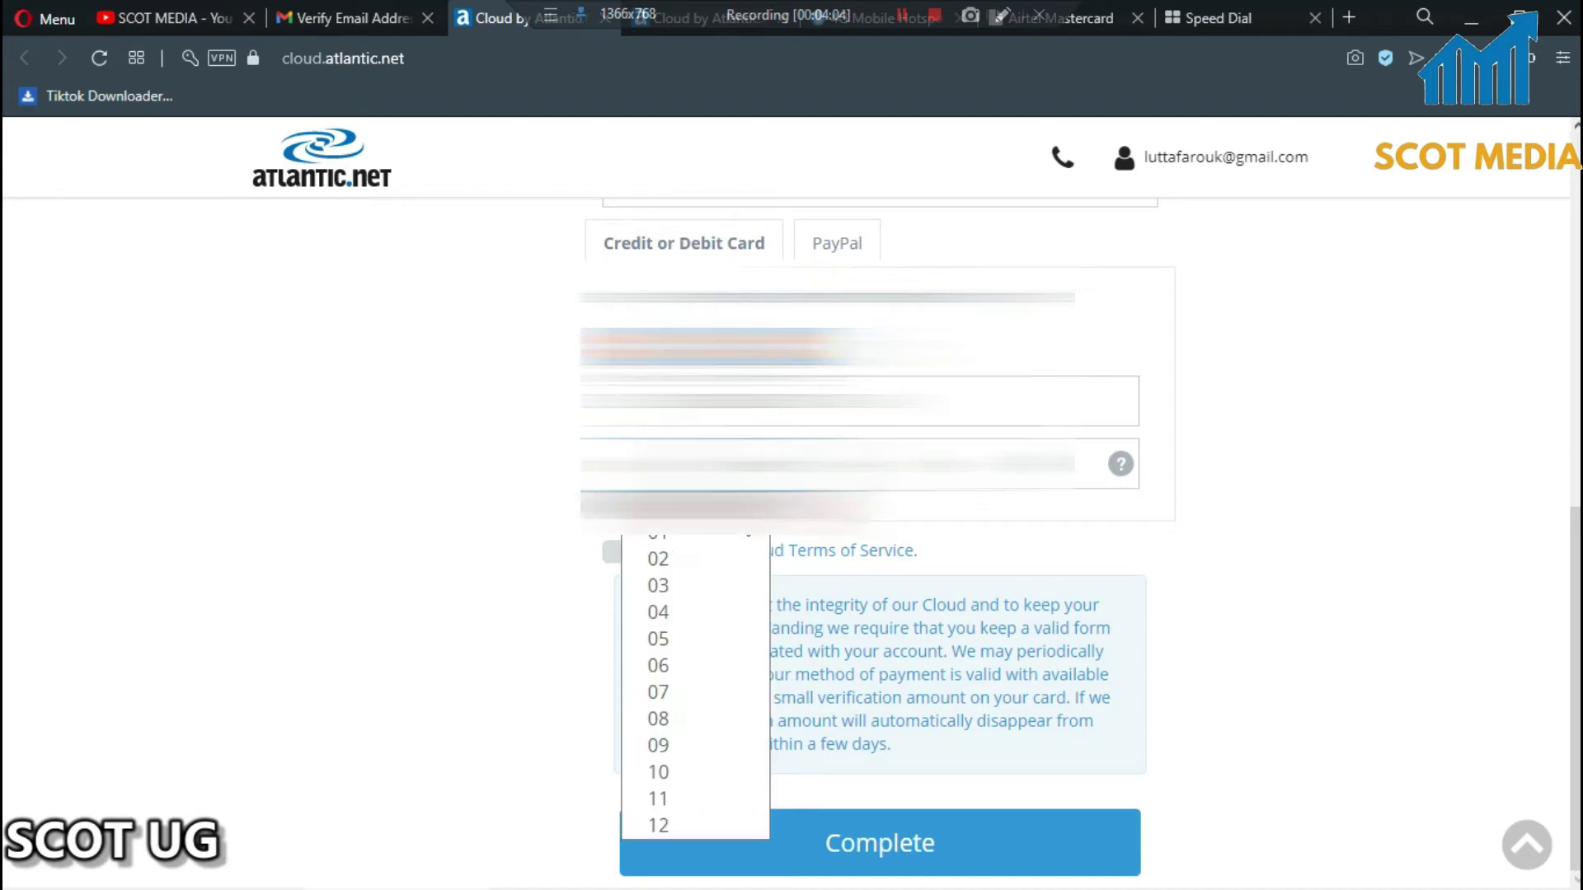
pyautogui.click(718, 674)
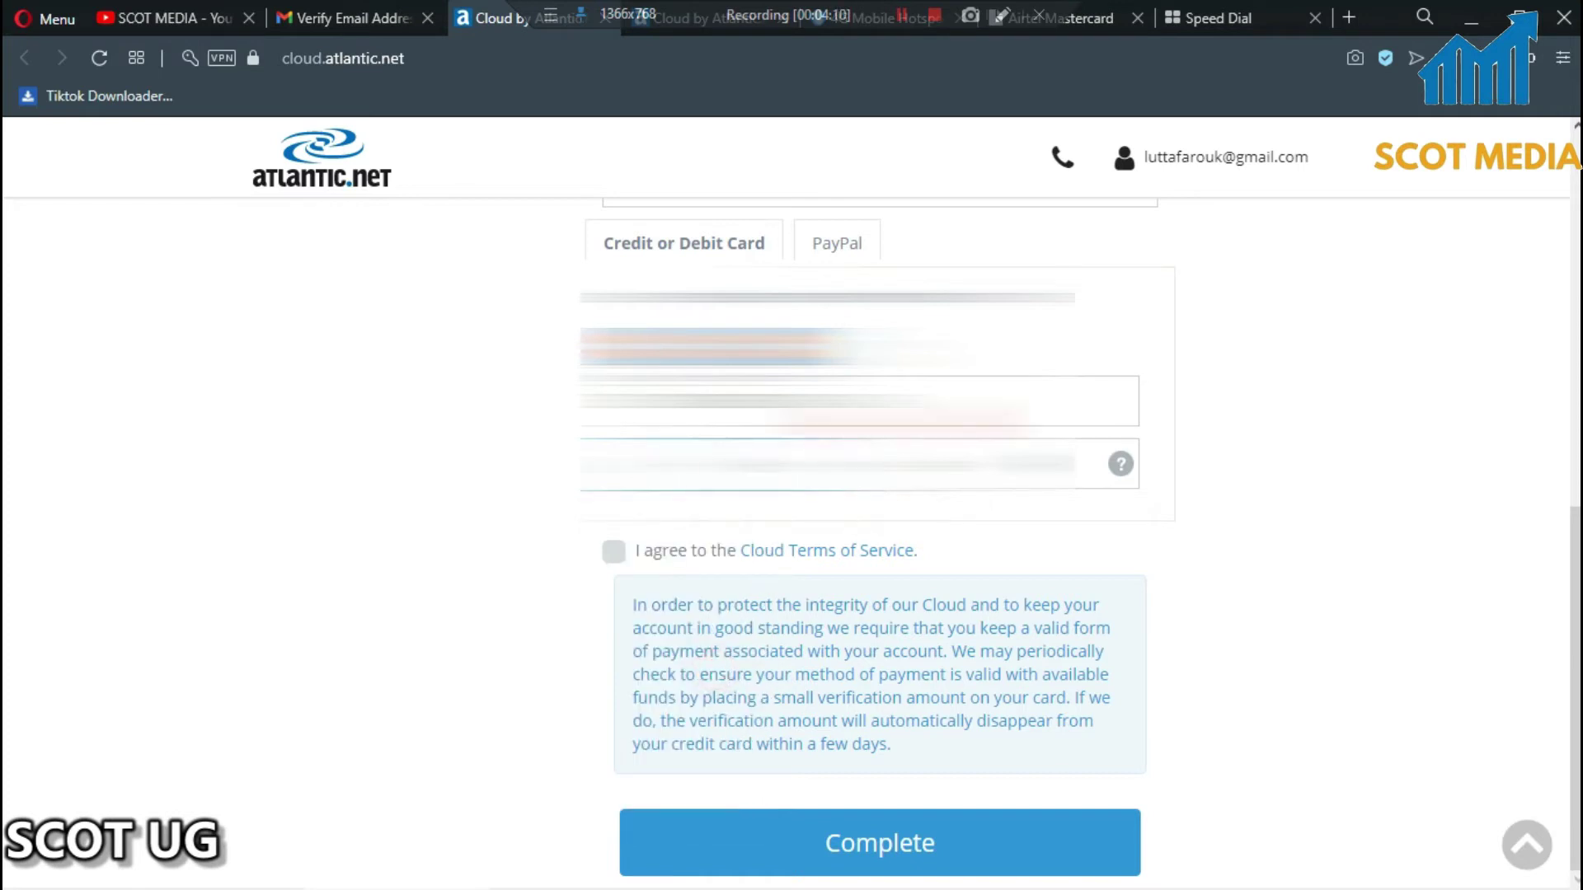
pyautogui.click(878, 280)
pyautogui.scroll(-2, 870, 106)
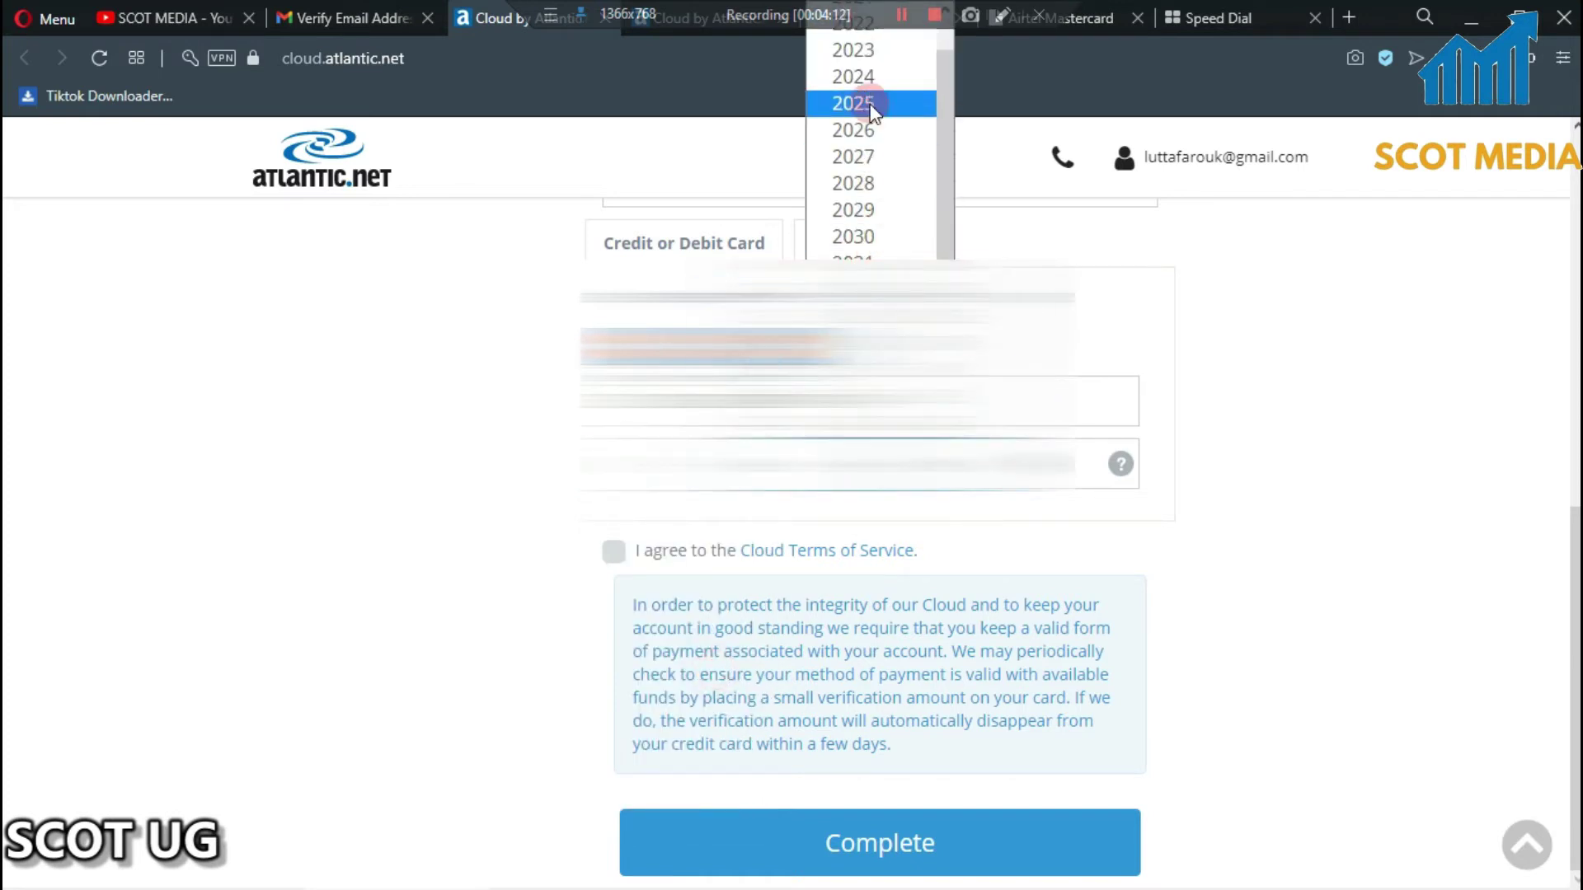
pyautogui.scroll(2, 874, 83)
pyautogui.click(873, 70)
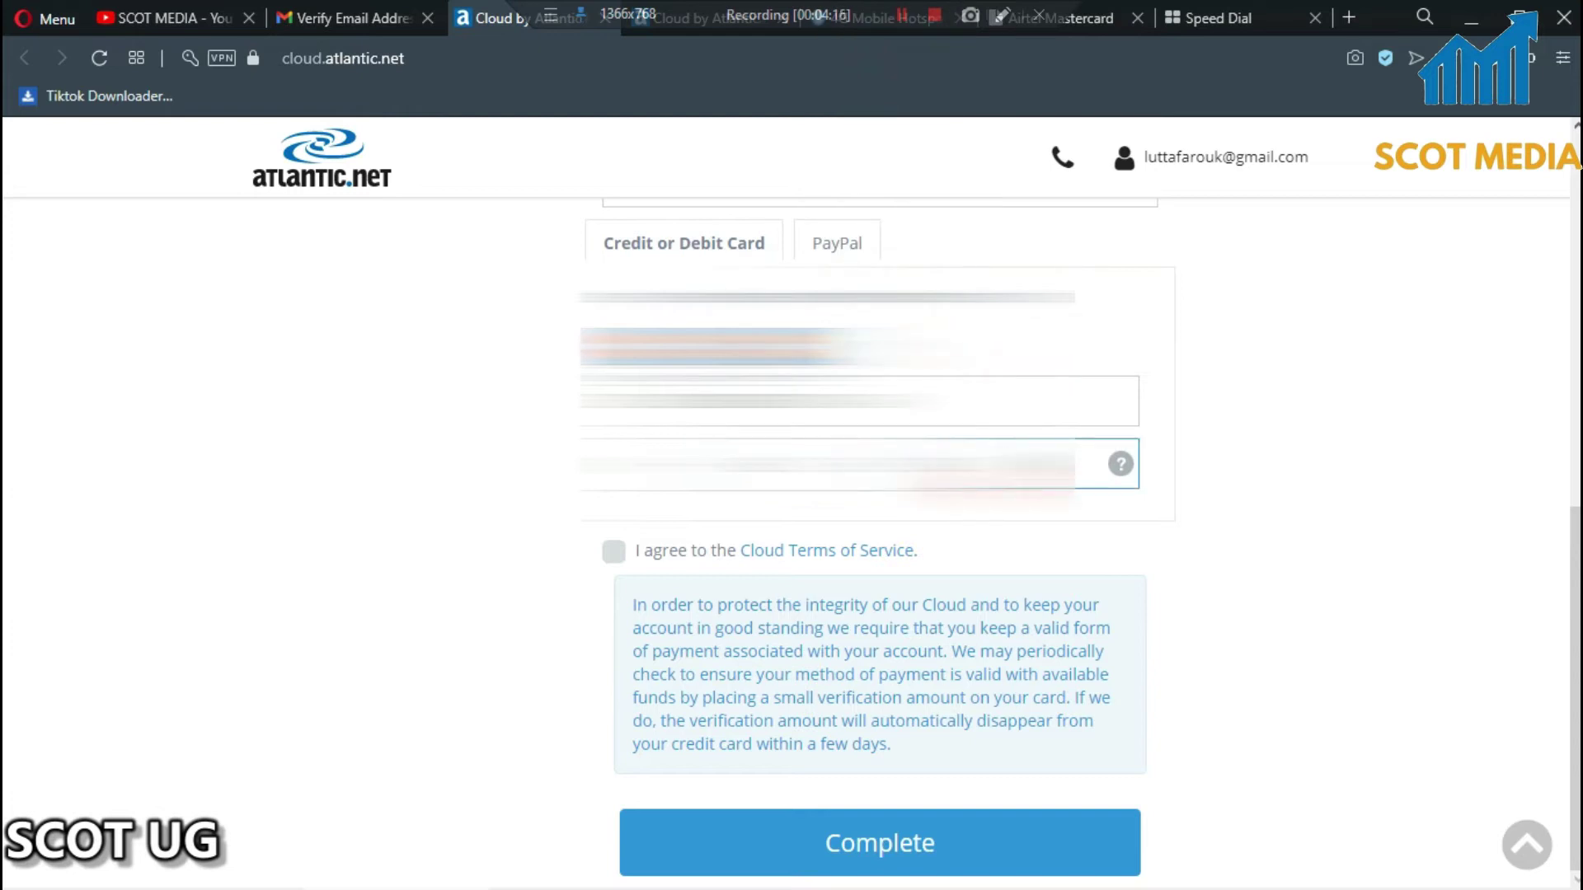
# Accept the Cloud Terms of Service and submit the completed sign-up.
pyautogui.click(1219, 580)
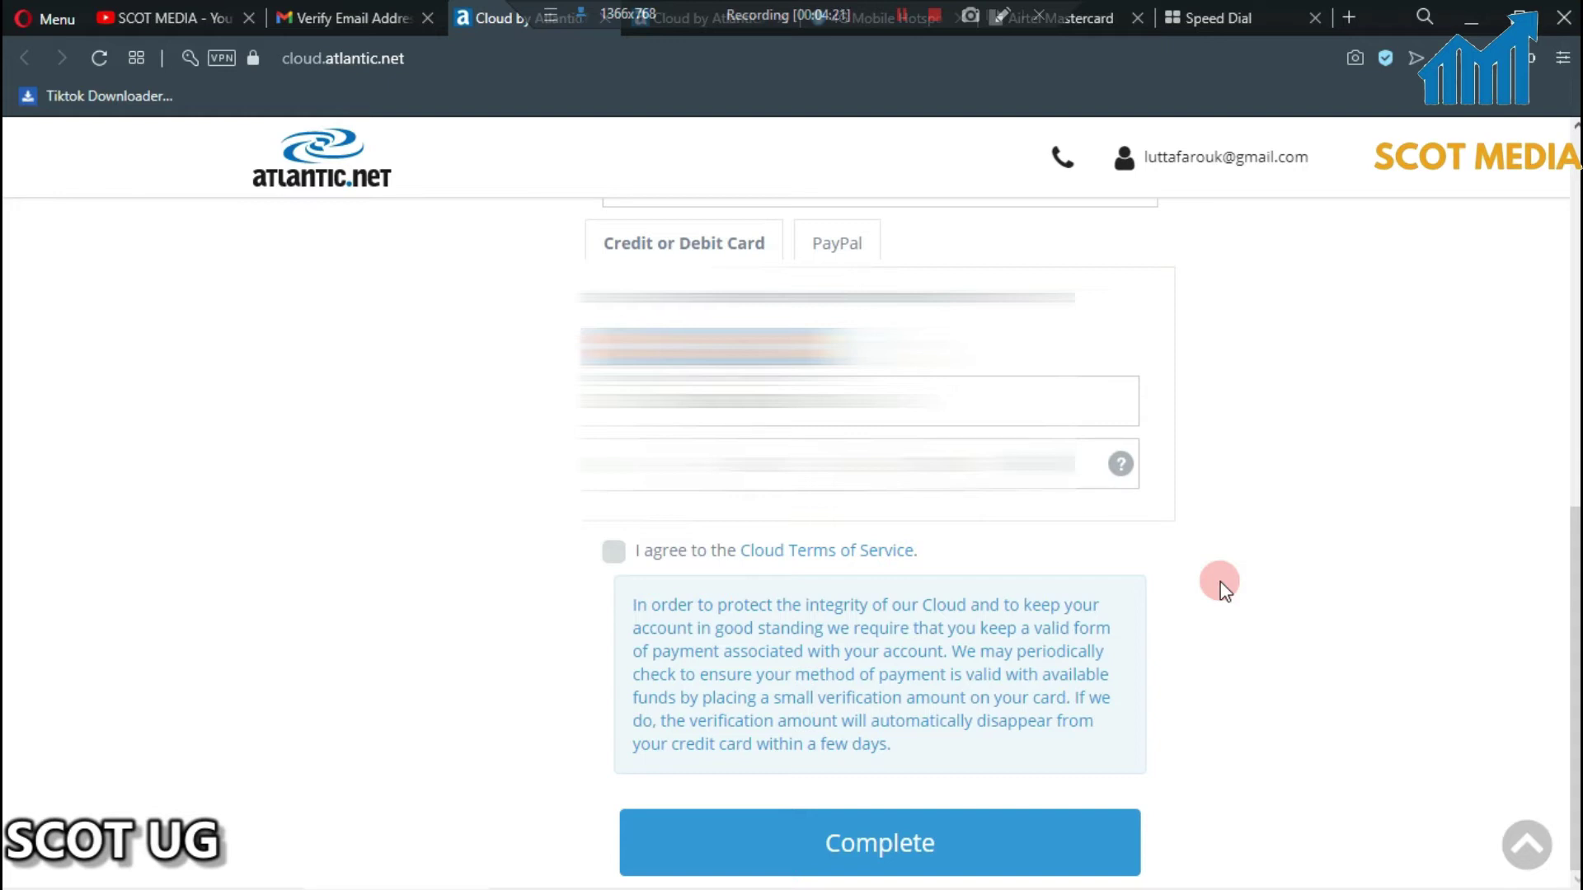
pyautogui.click(656, 553)
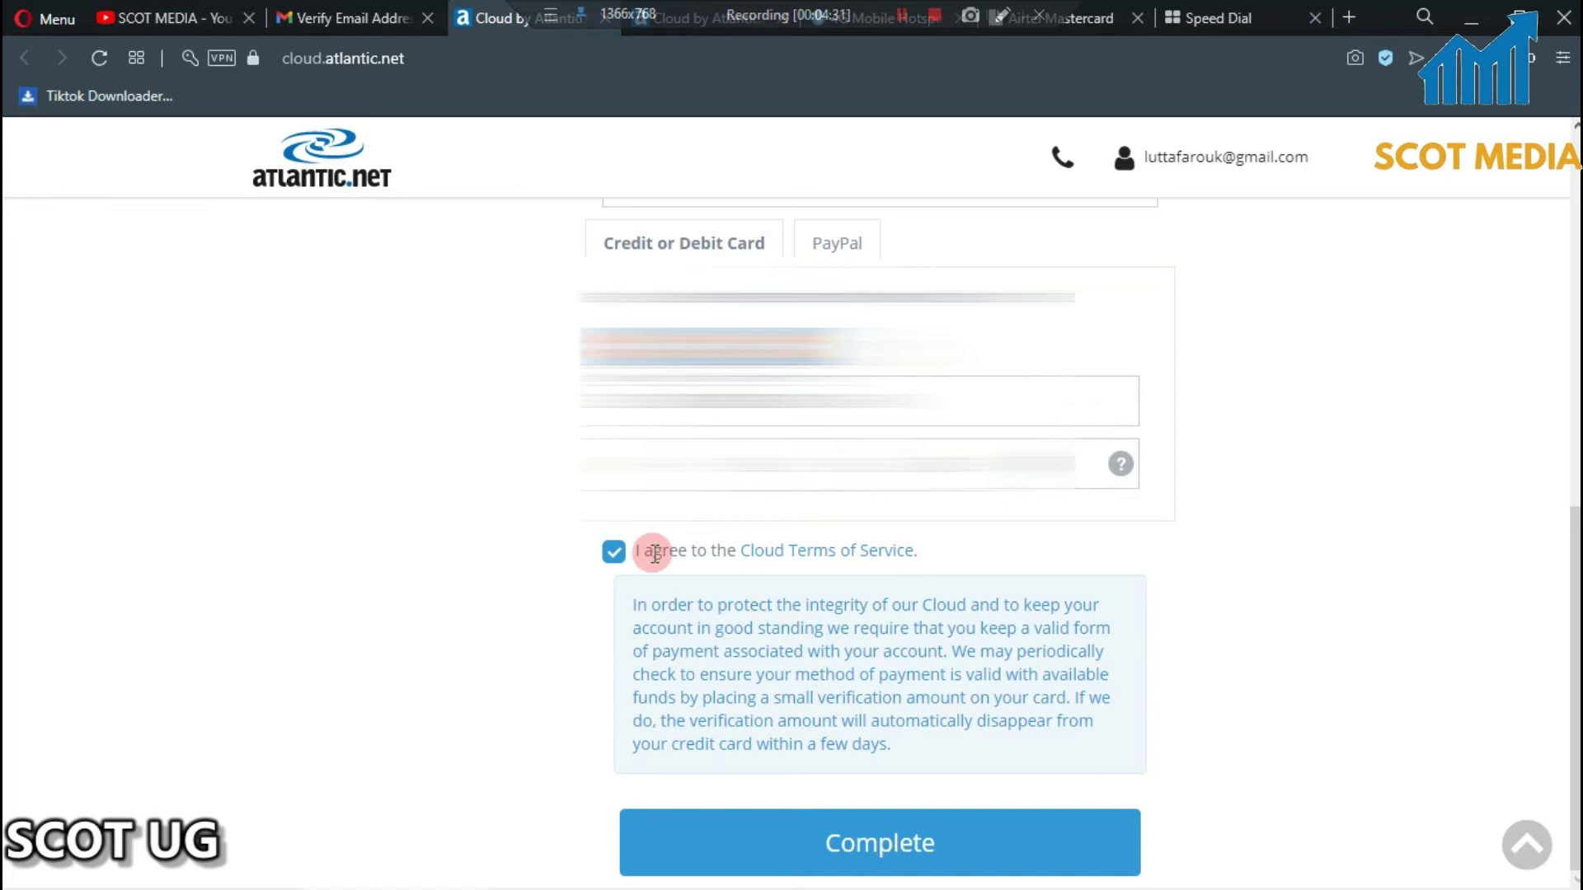
pyautogui.click(863, 841)
# Show SCOT MEDIA's uploaded videos, scrolling through the grid and back to the top.
pyautogui.click(123, 17)
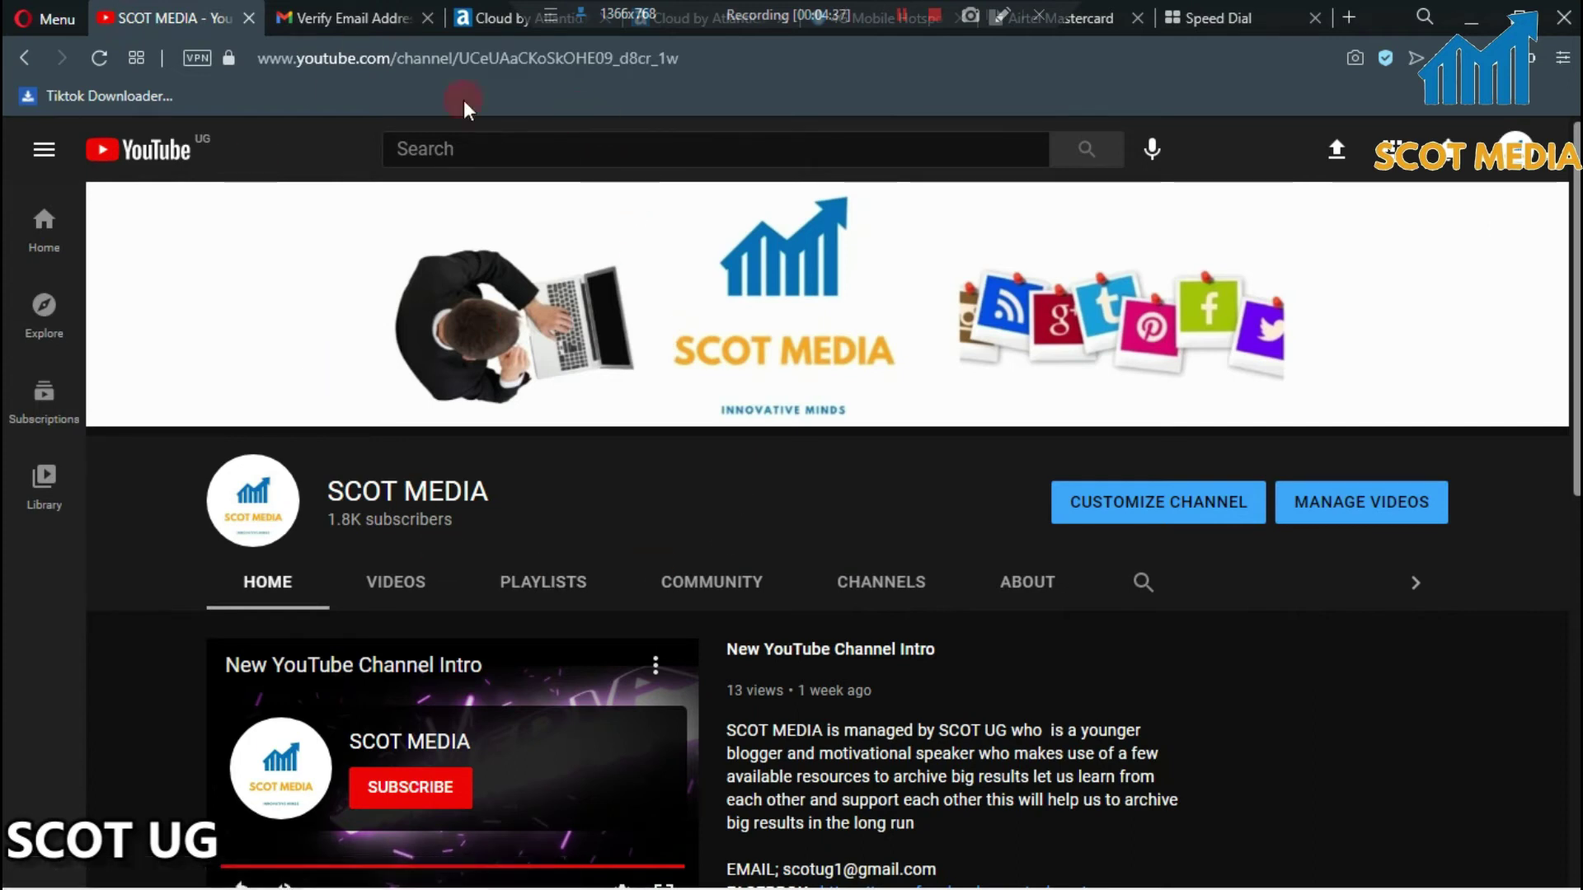
pyautogui.scroll(-3, 547, 437)
pyautogui.scroll(-2, 547, 437)
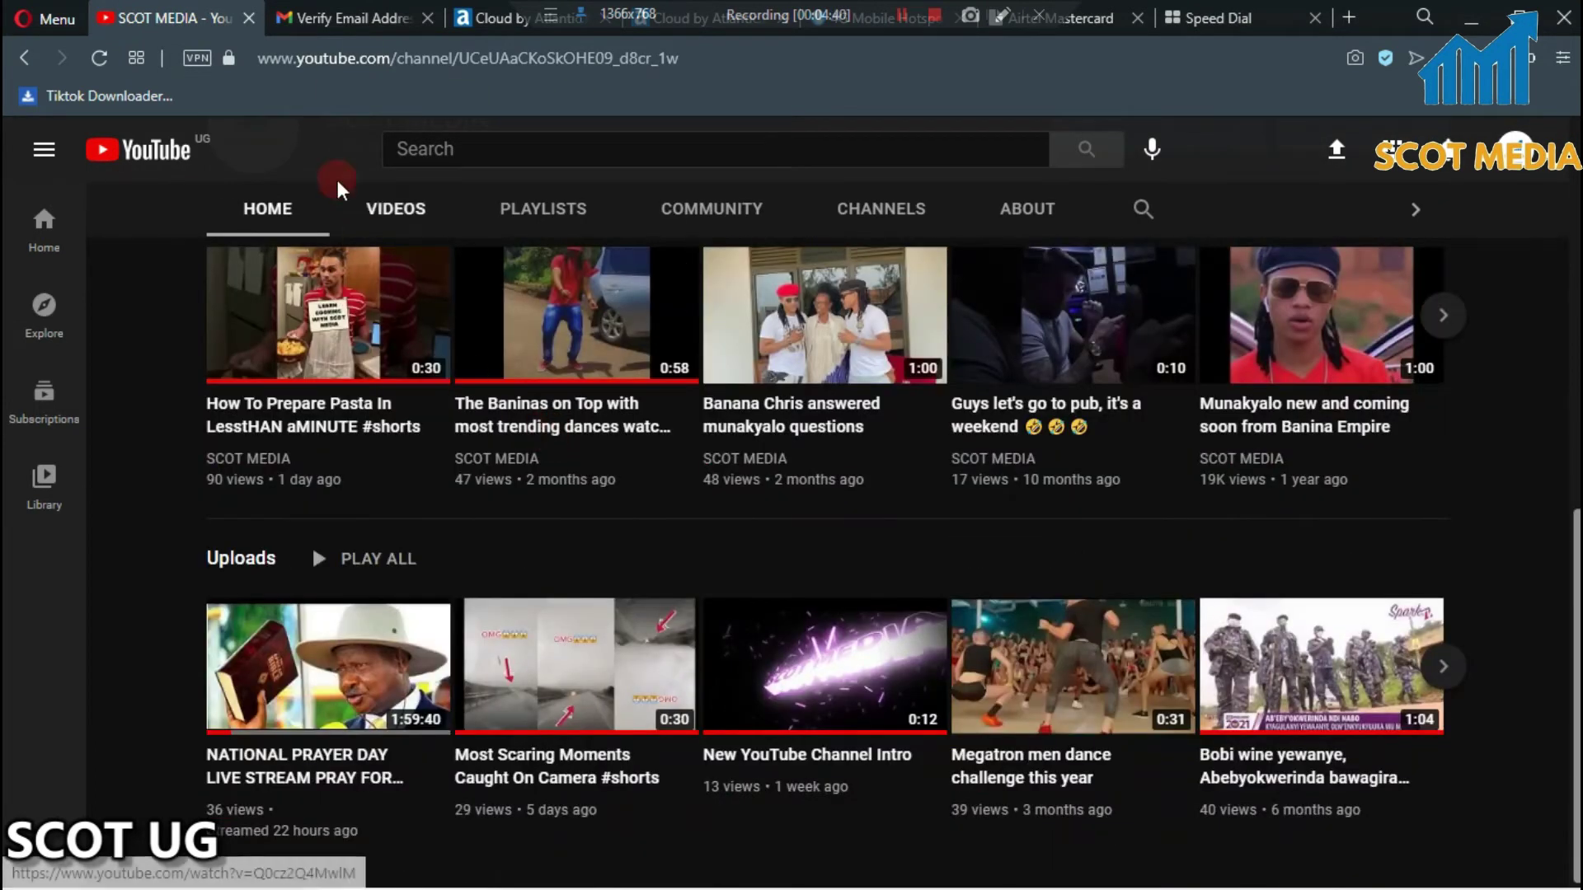
pyautogui.click(379, 208)
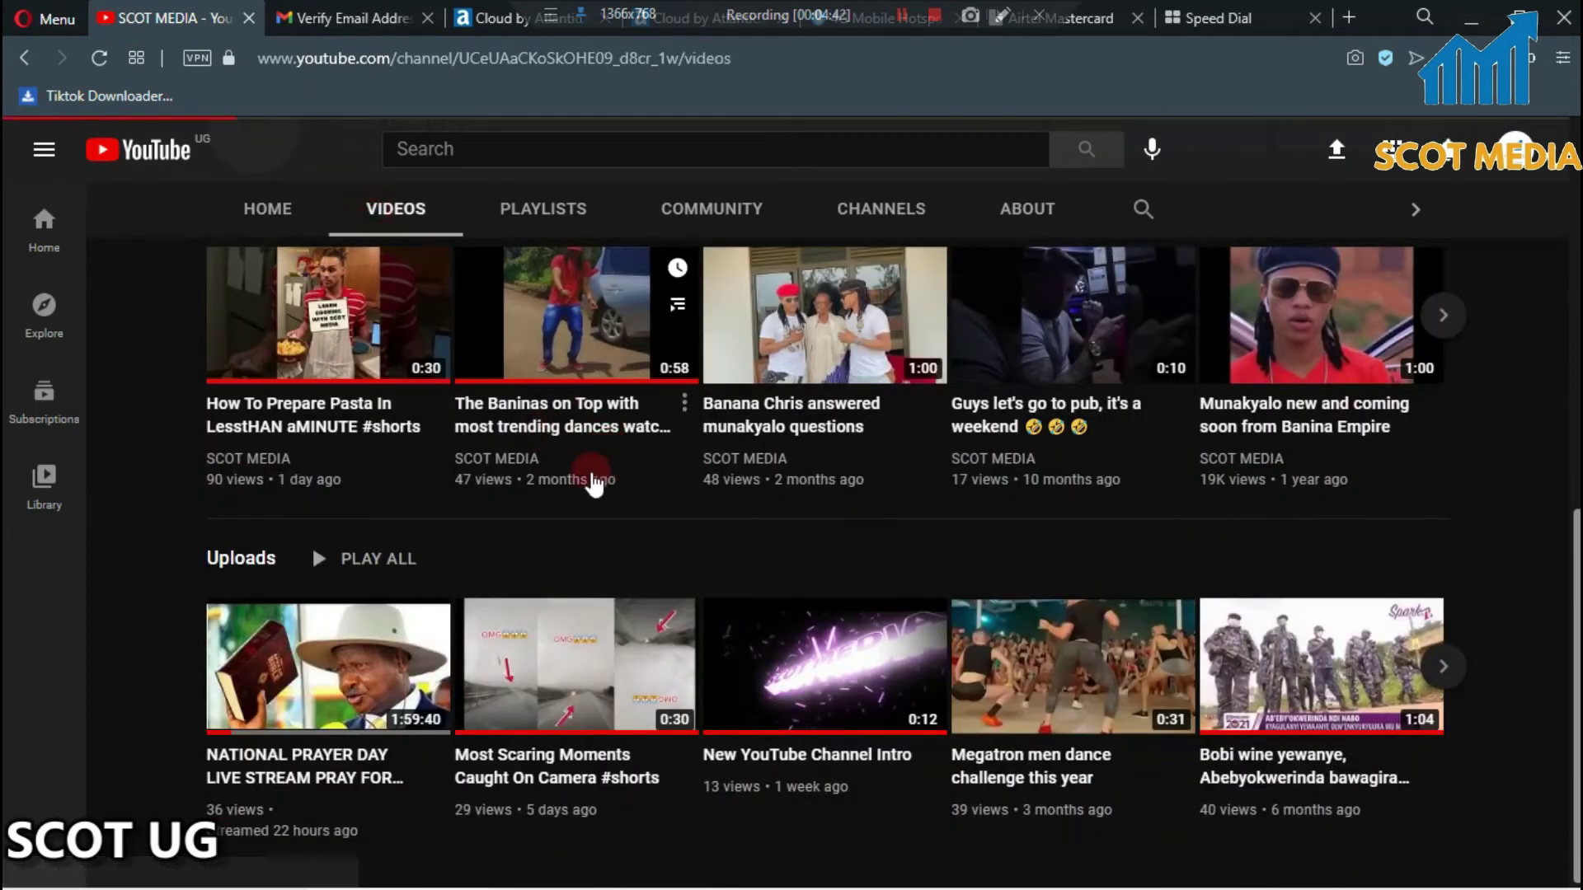
pyautogui.scroll(-8, 586, 491)
pyautogui.scroll(-4, 582, 495)
pyautogui.scroll(-5, 581, 495)
pyautogui.scroll(-3, 582, 494)
pyautogui.scroll(-2, 581, 494)
pyautogui.scroll(2, 582, 493)
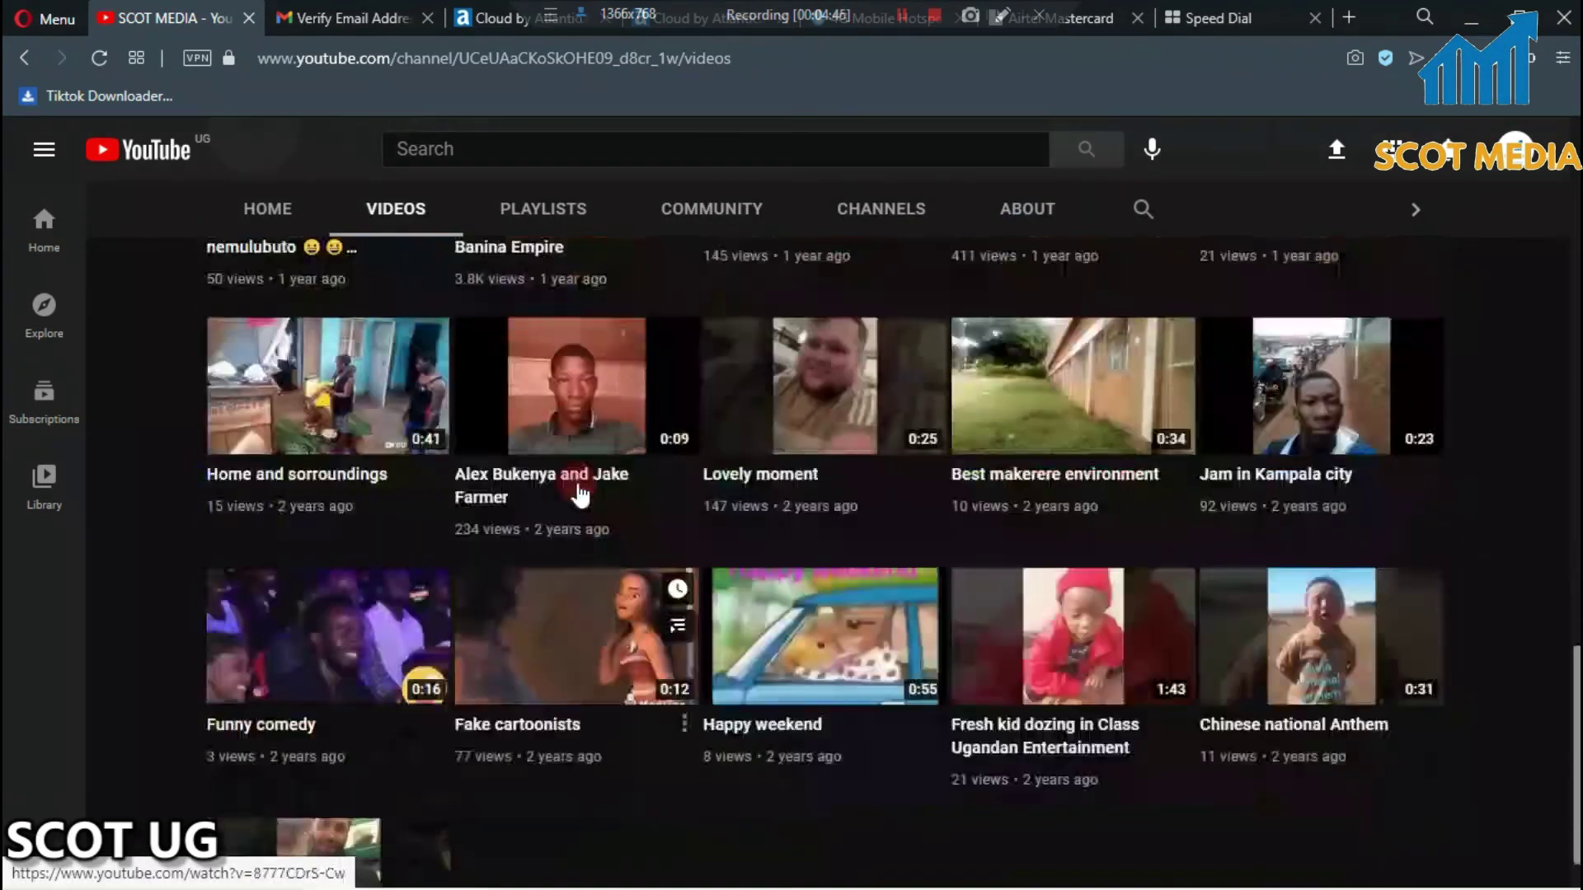
pyautogui.scroll(5, 580, 493)
pyautogui.scroll(5, 580, 493)
# Complete the Atlantic.Net payment form and decline saving the Autofill profile.
pyautogui.scroll(3, 580, 493)
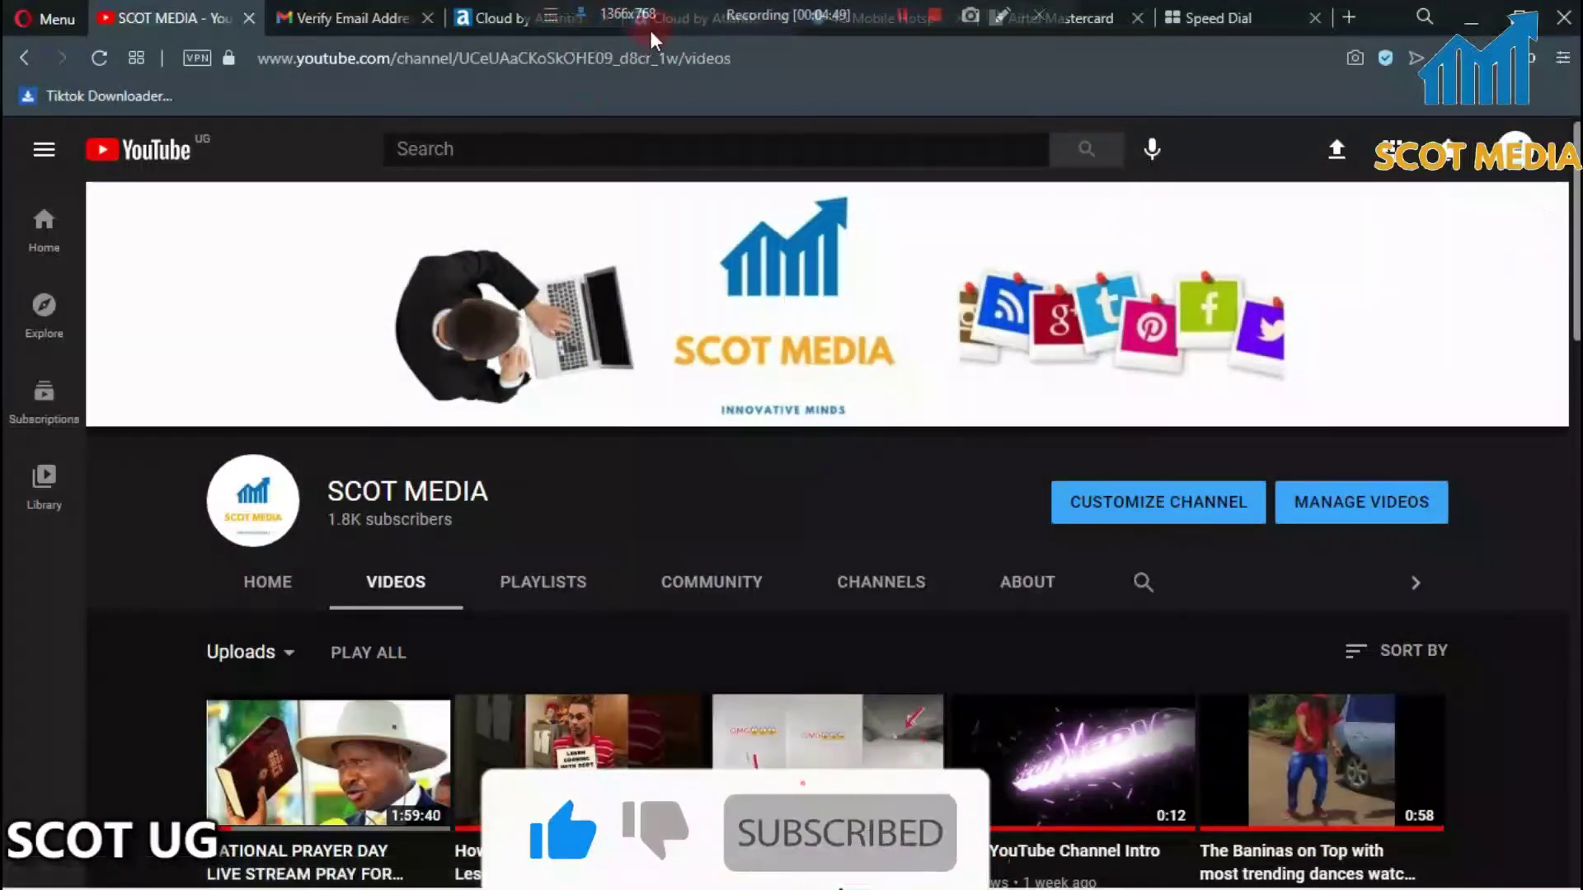
pyautogui.click(450, 30)
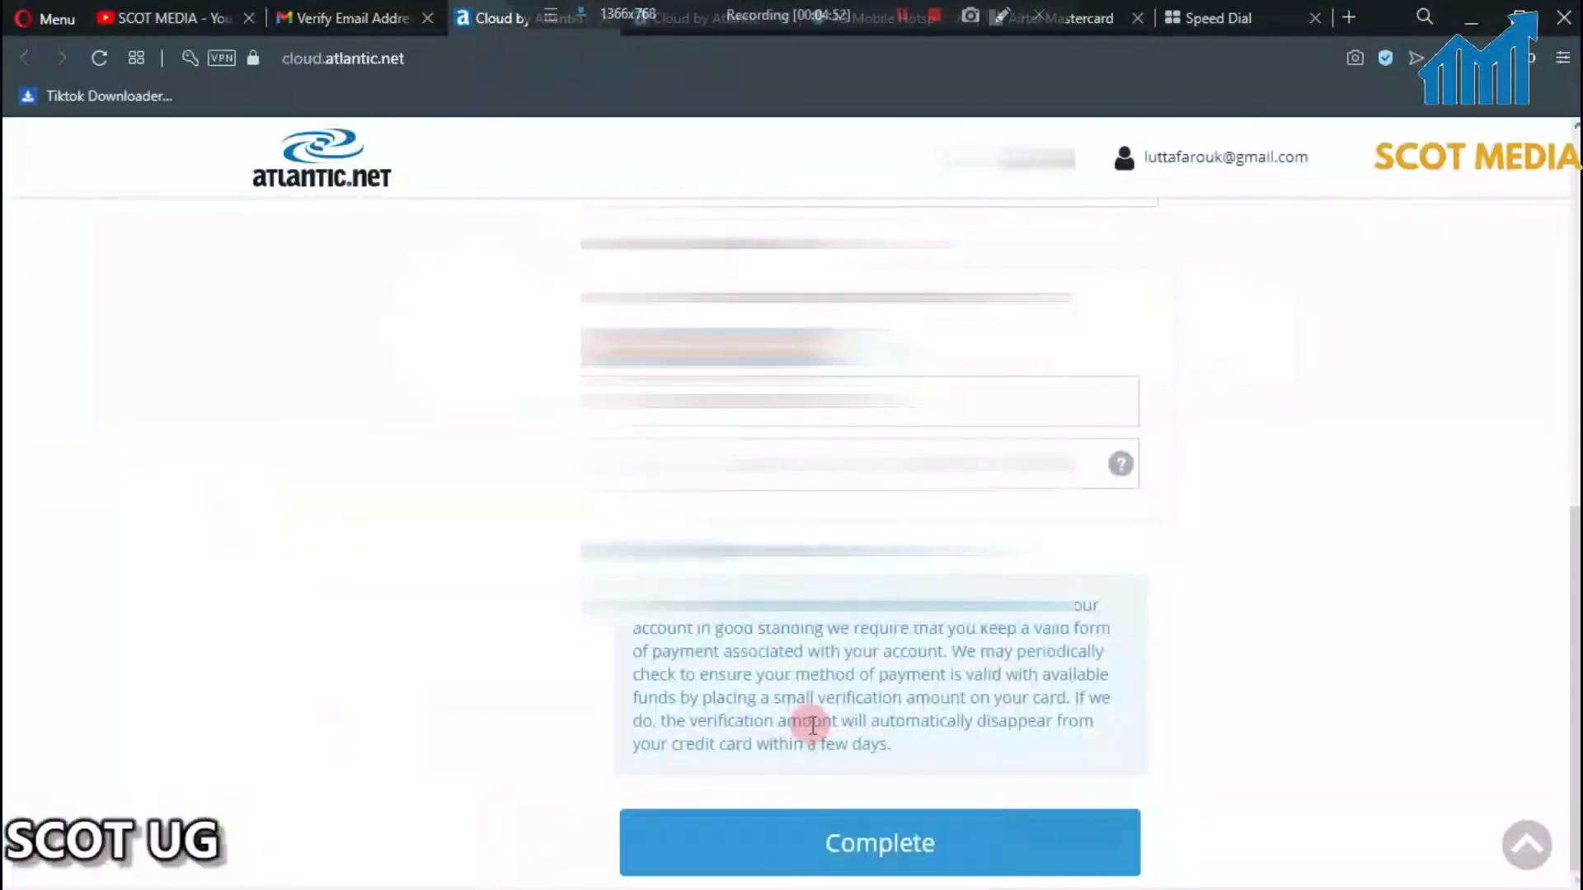
pyautogui.click(932, 837)
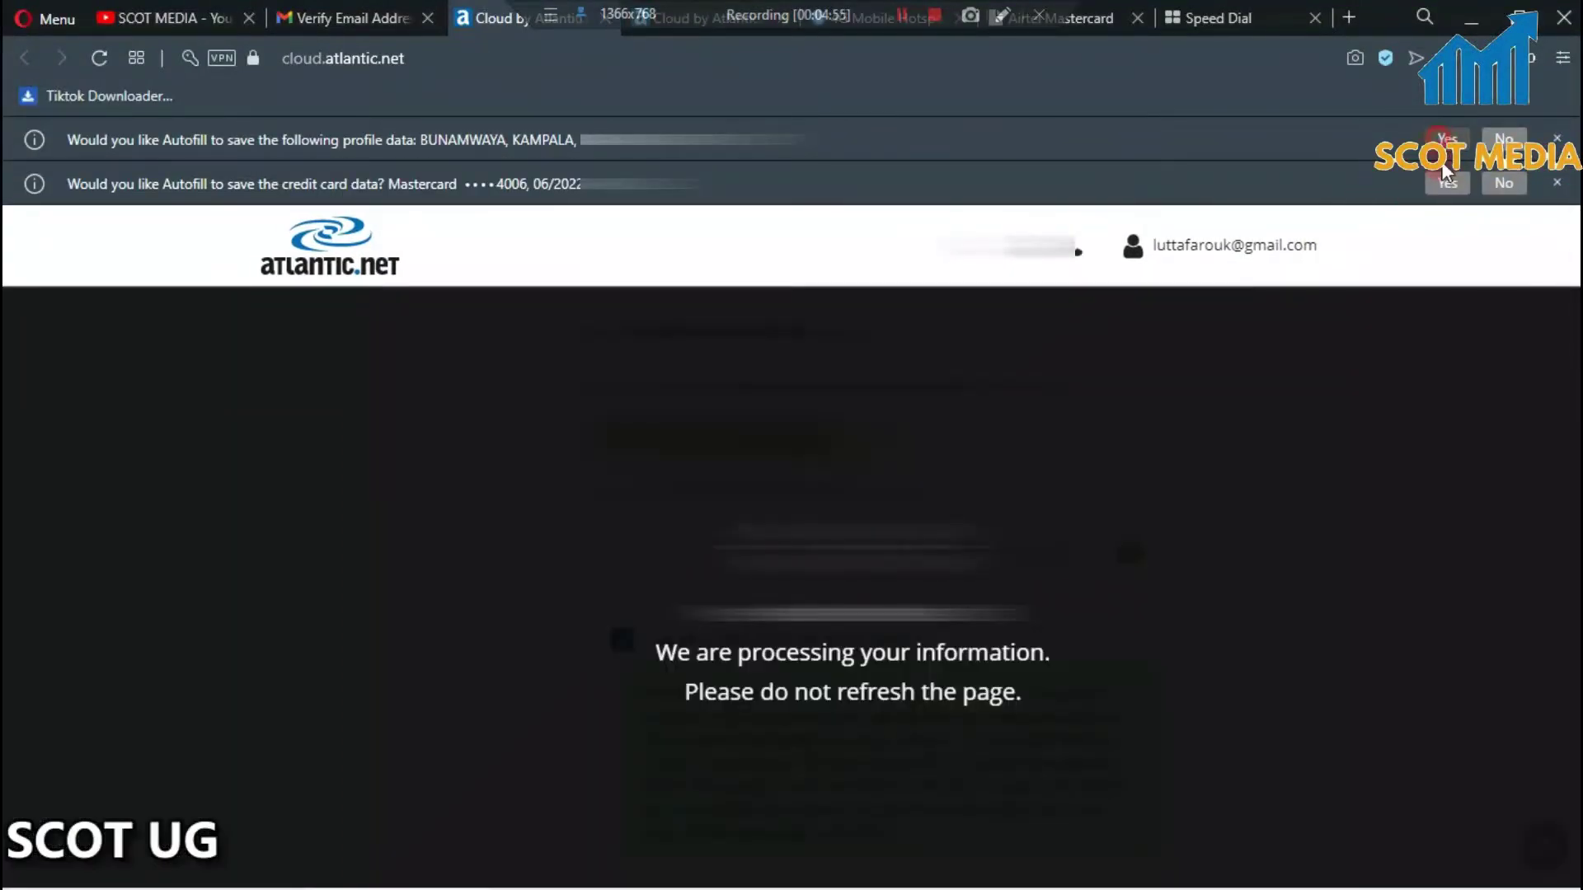
pyautogui.click(1447, 141)
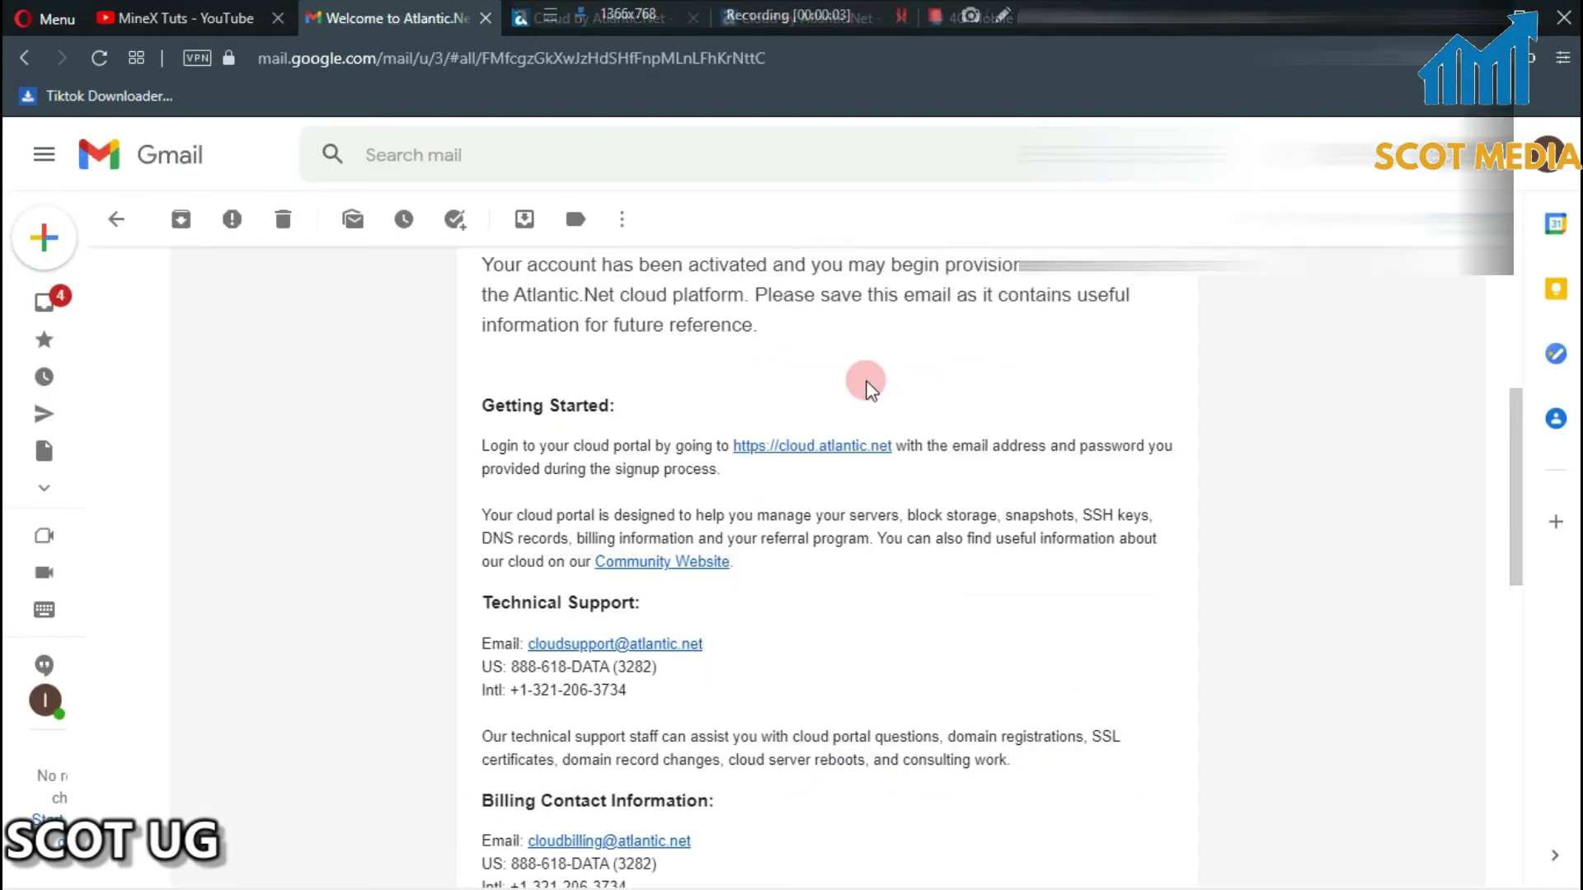
pyautogui.scroll(3, 870, 391)
pyautogui.scroll(-2, 865, 390)
pyautogui.scroll(-3, 863, 389)
pyautogui.click(858, 330)
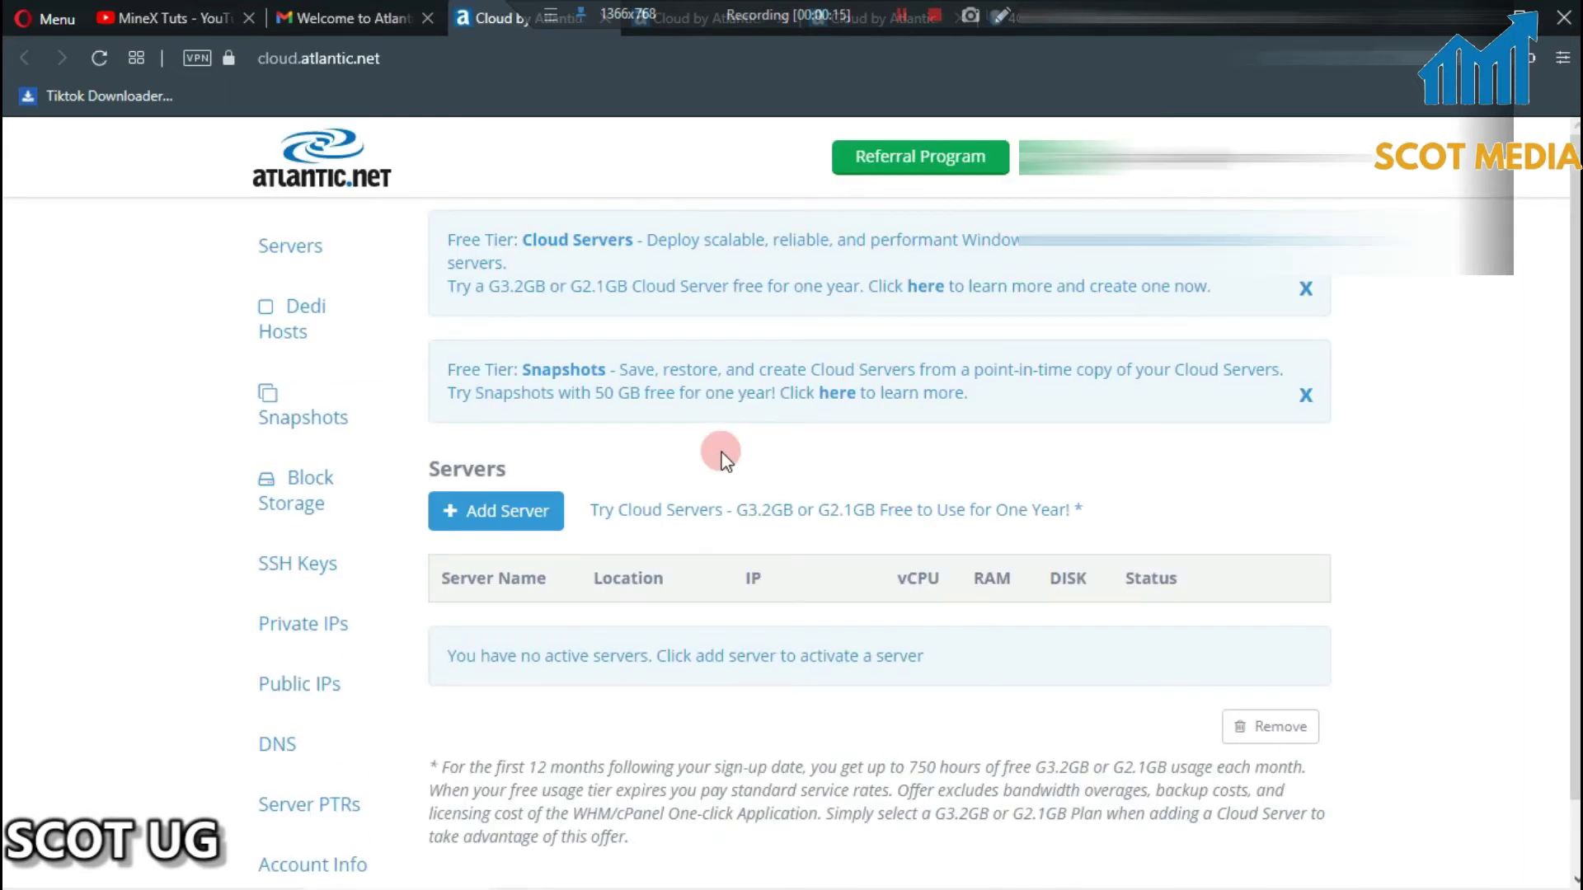
# Scroll down the empty Servers page to see the free one-year cloud server offer.
pyautogui.scroll(-1, 726, 458)
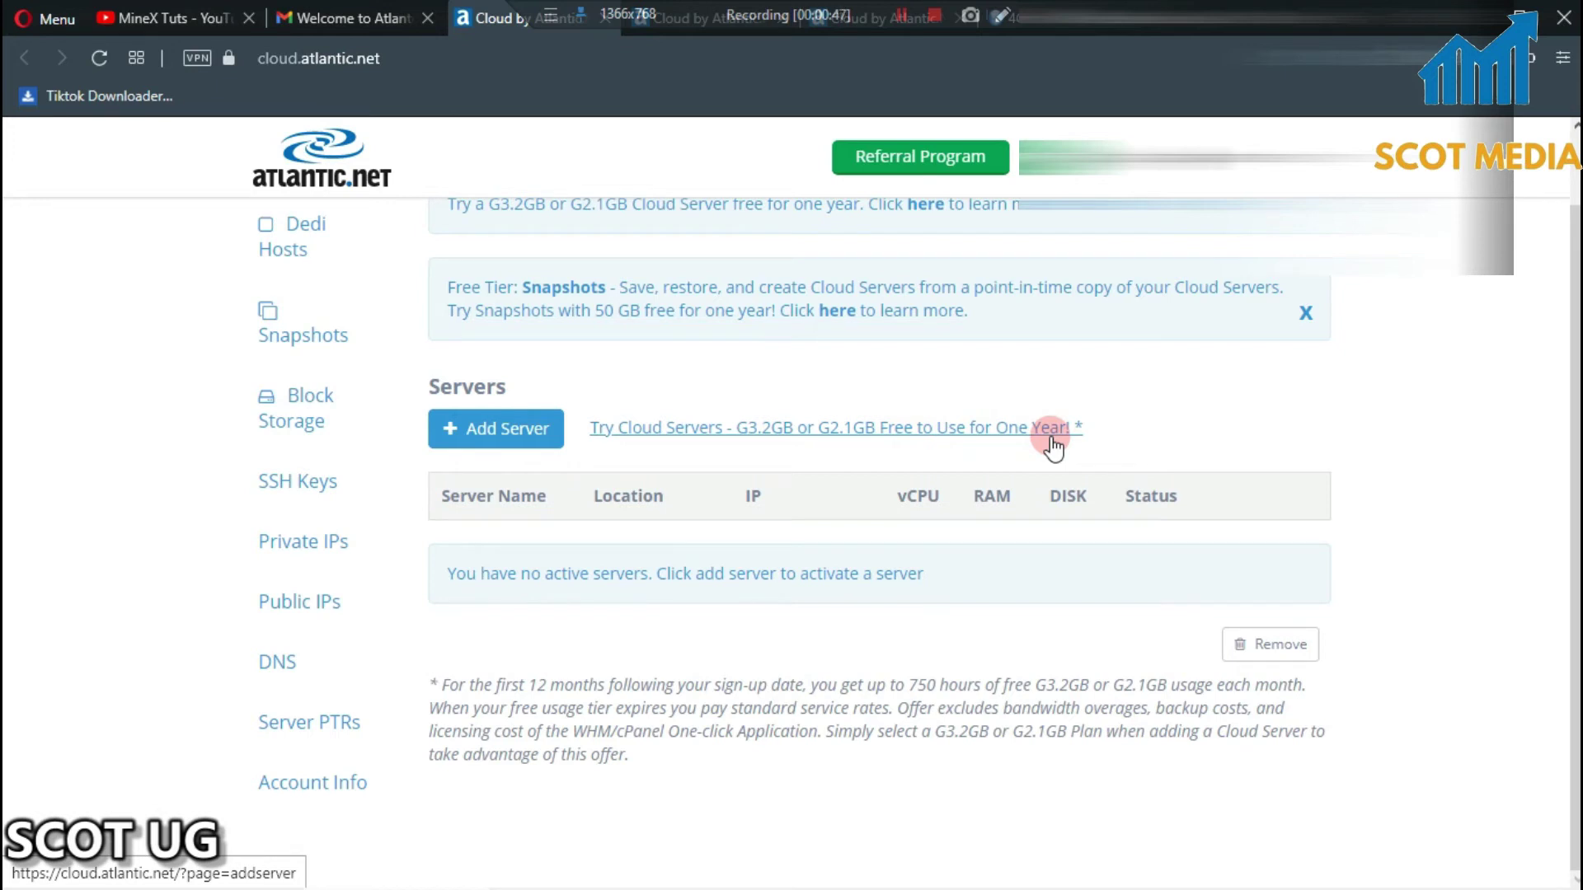
# Start adding a new server and pick Windows 2019 Datacenter as its operating system.
pyautogui.click(1052, 436)
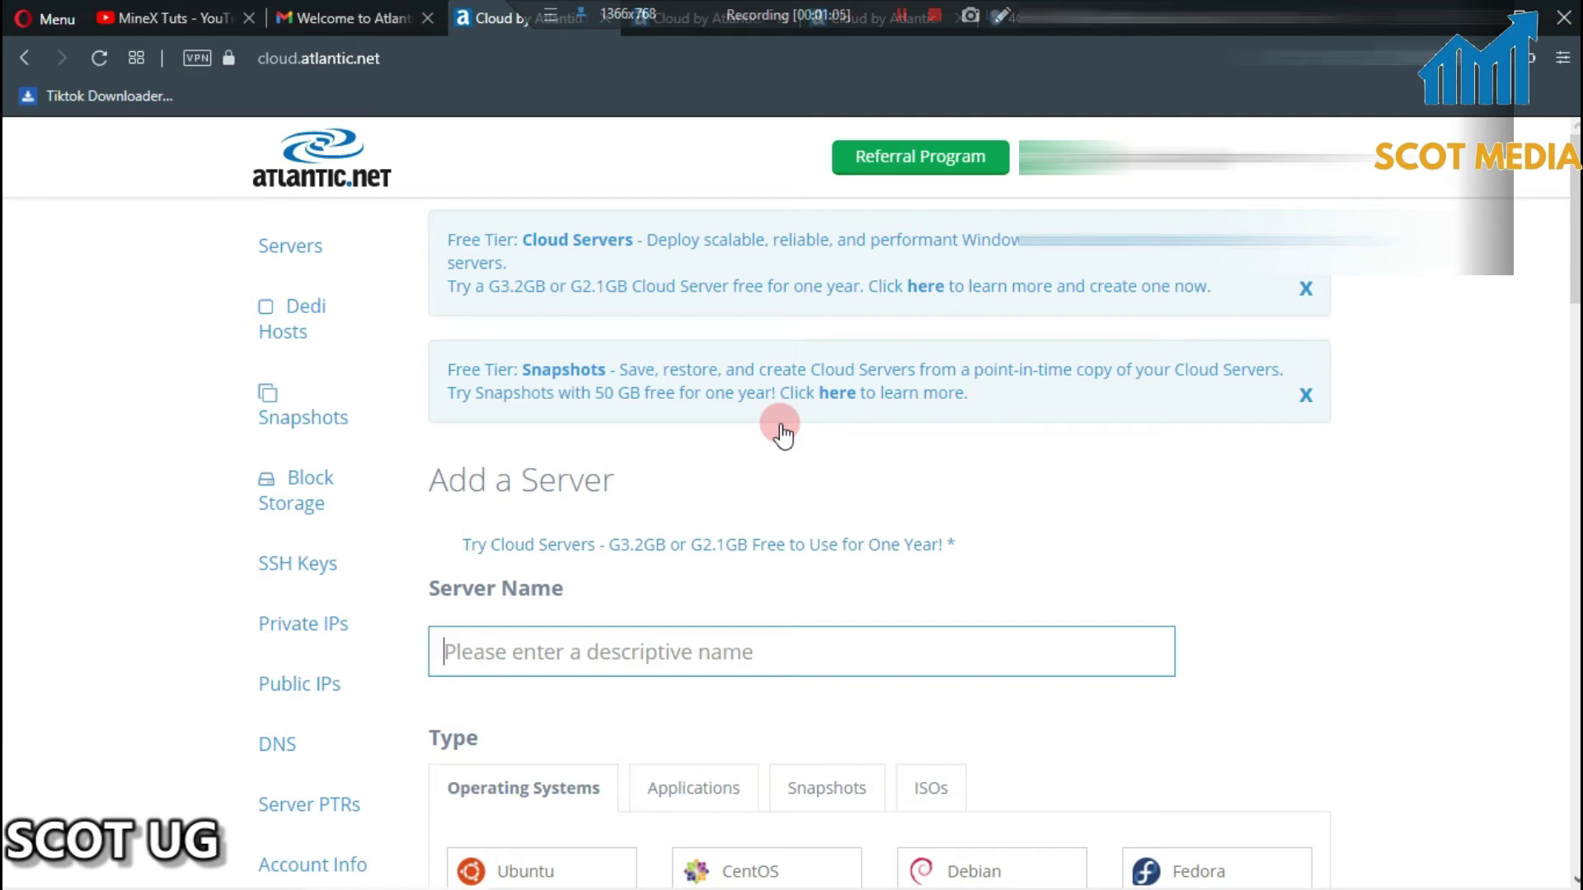
pyautogui.scroll(-3, 734, 482)
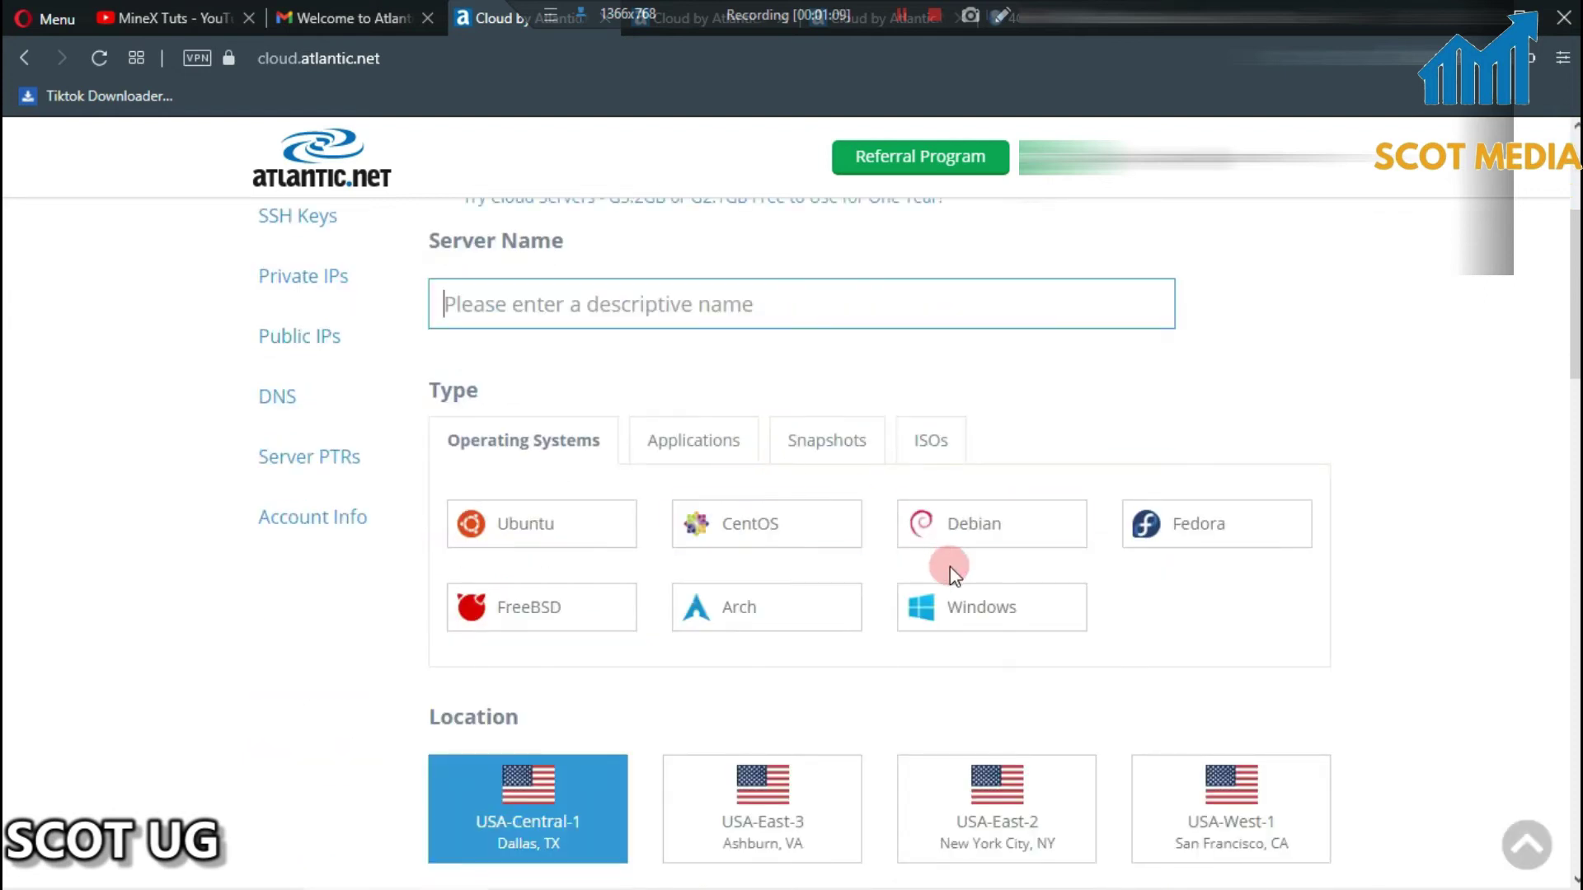
pyautogui.click(970, 611)
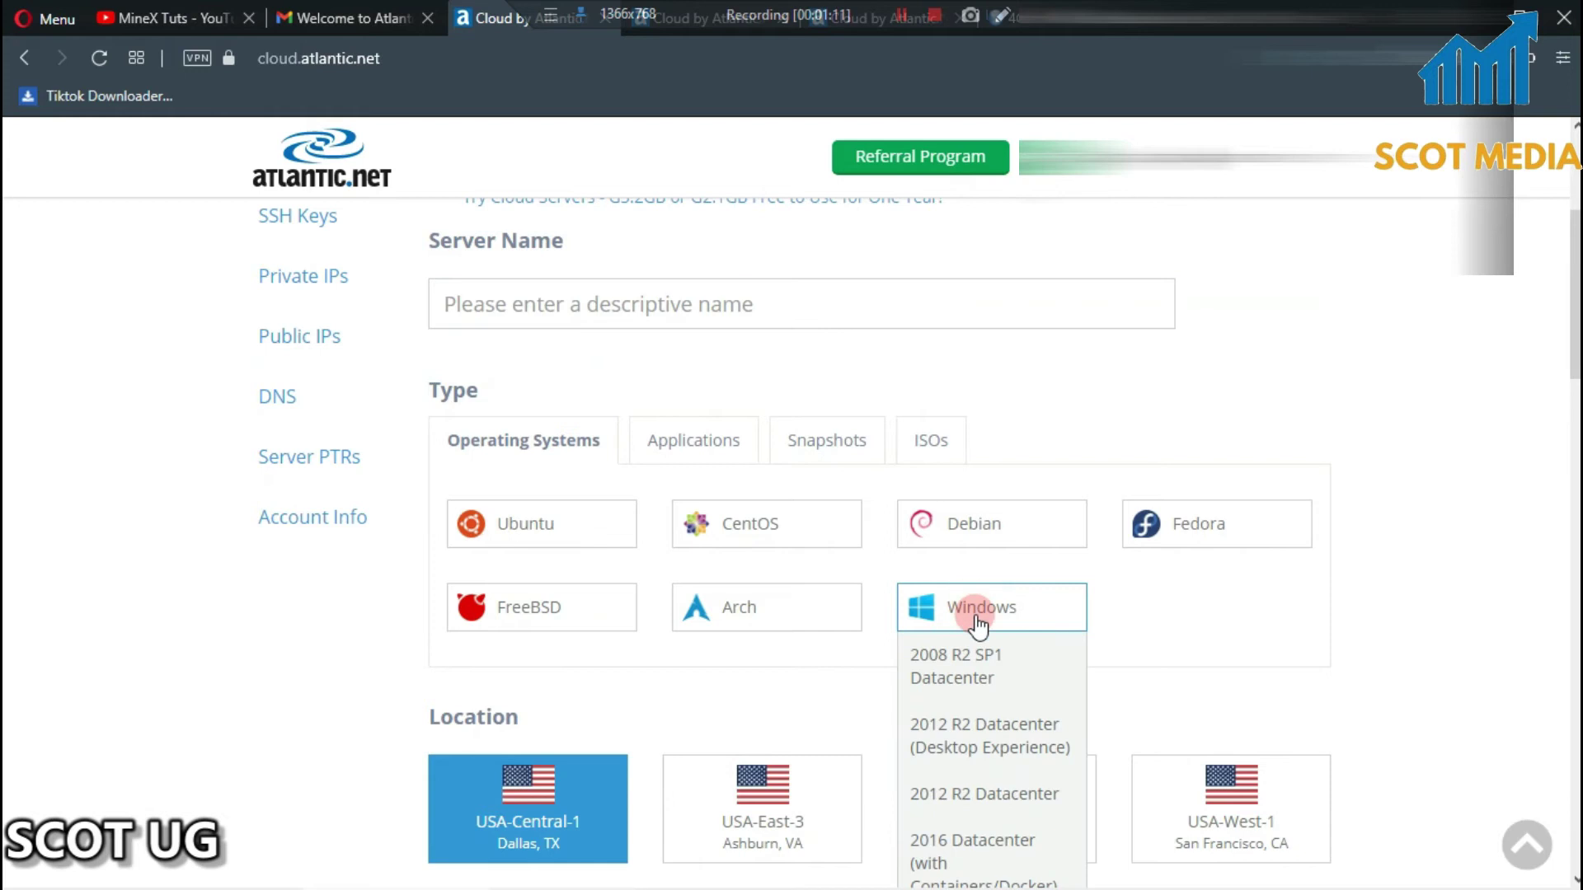
pyautogui.scroll(-1, 976, 620)
pyautogui.click(996, 684)
pyautogui.scroll(-1, 998, 689)
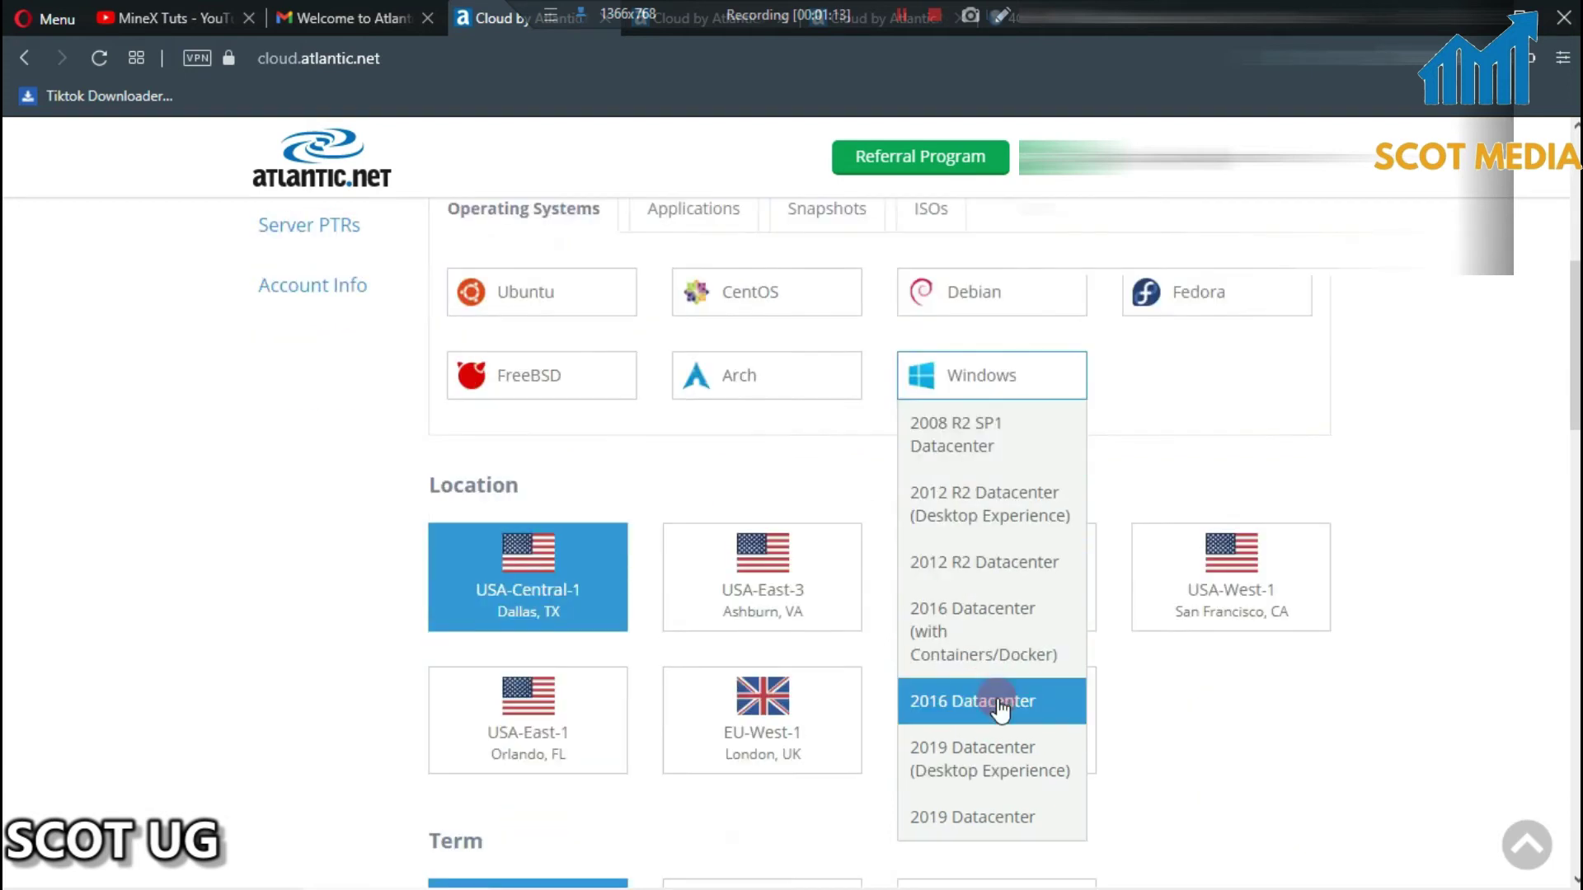
pyautogui.click(1055, 736)
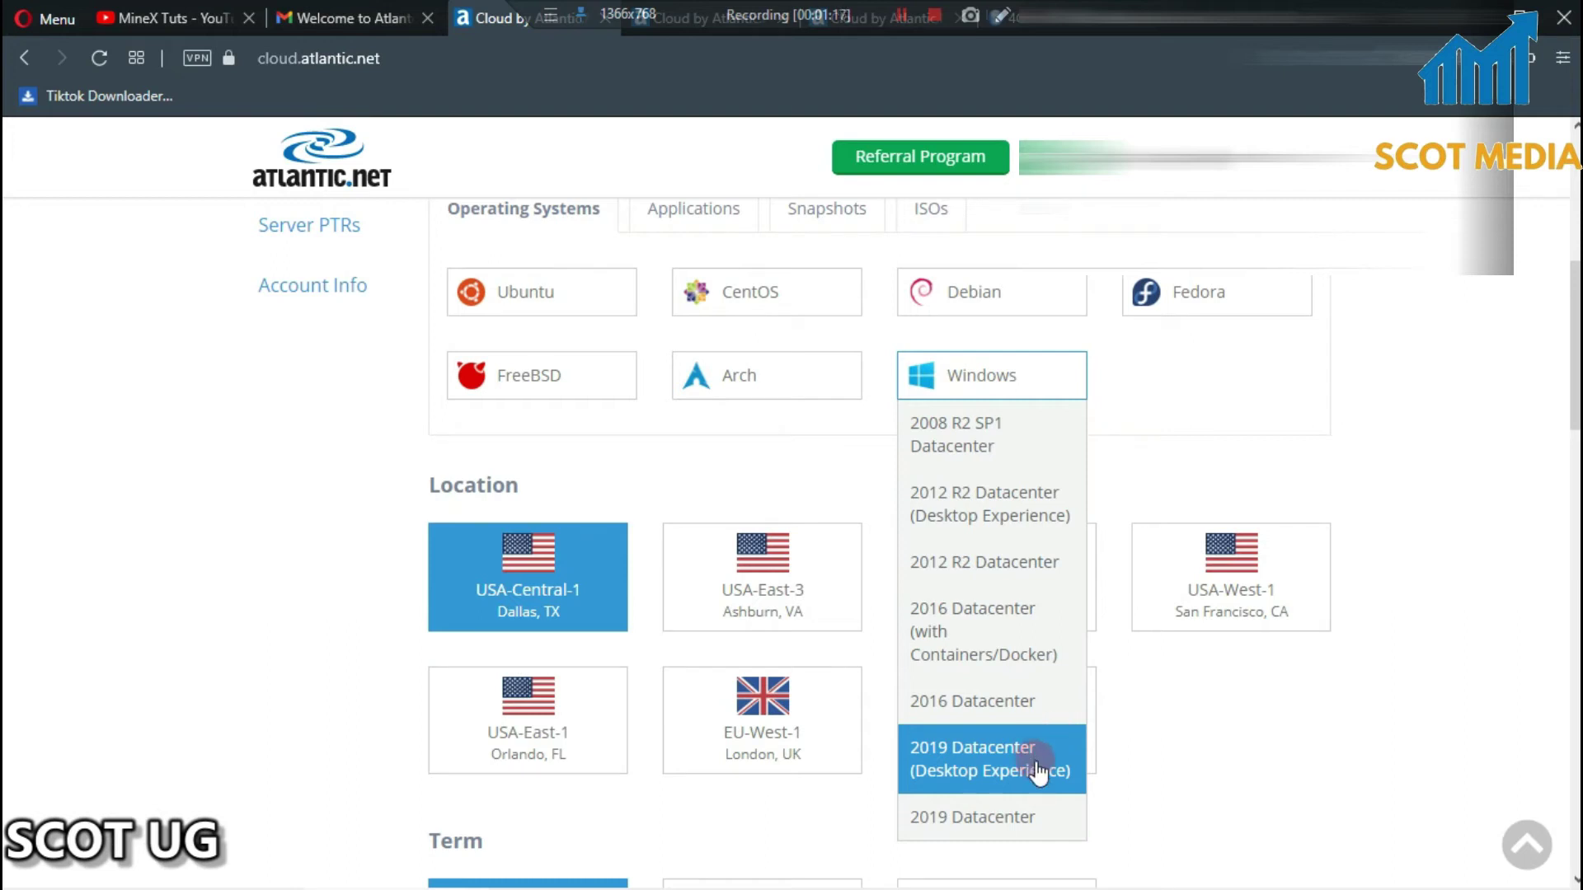
pyautogui.click(1046, 817)
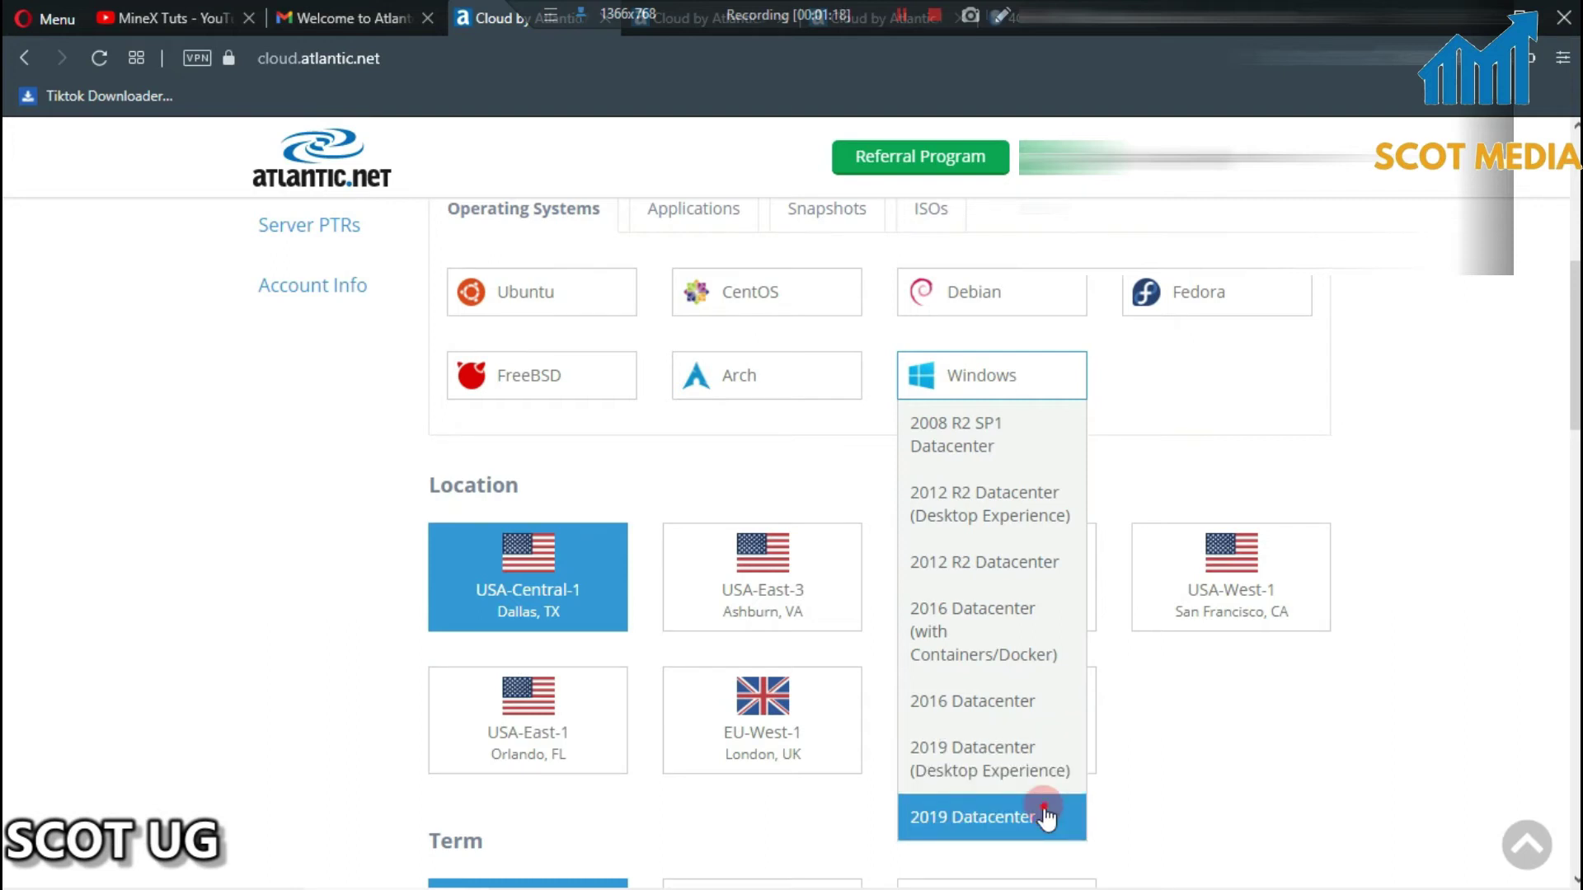
pyautogui.click(1044, 816)
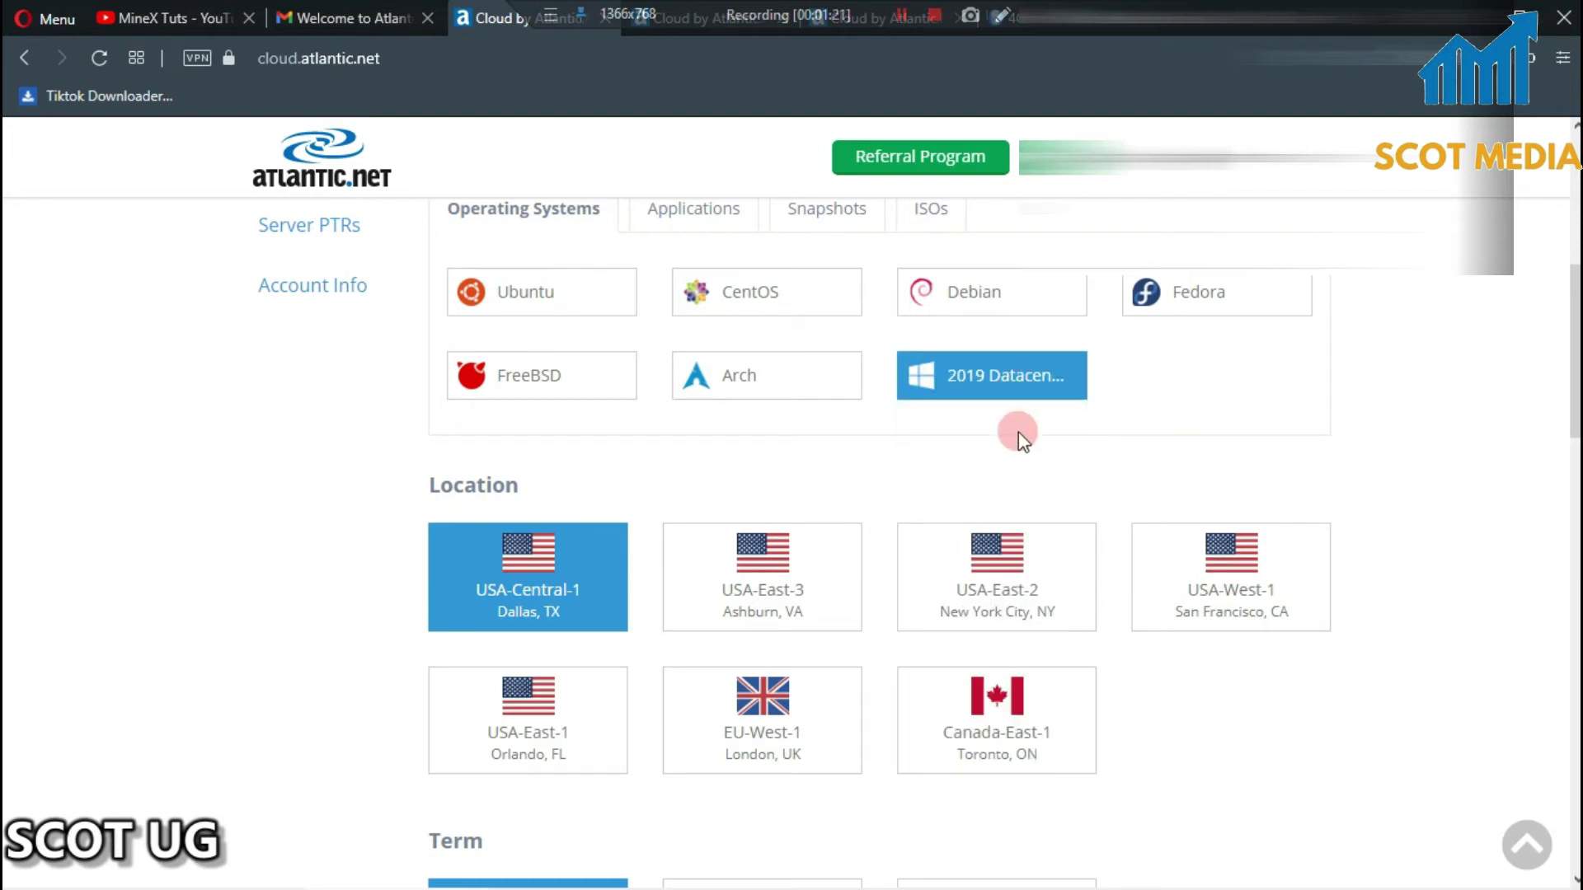
# Choose the USA-East-3 Ashburn location and a 1 Year billing term.
pyautogui.scroll(-1, 931, 433)
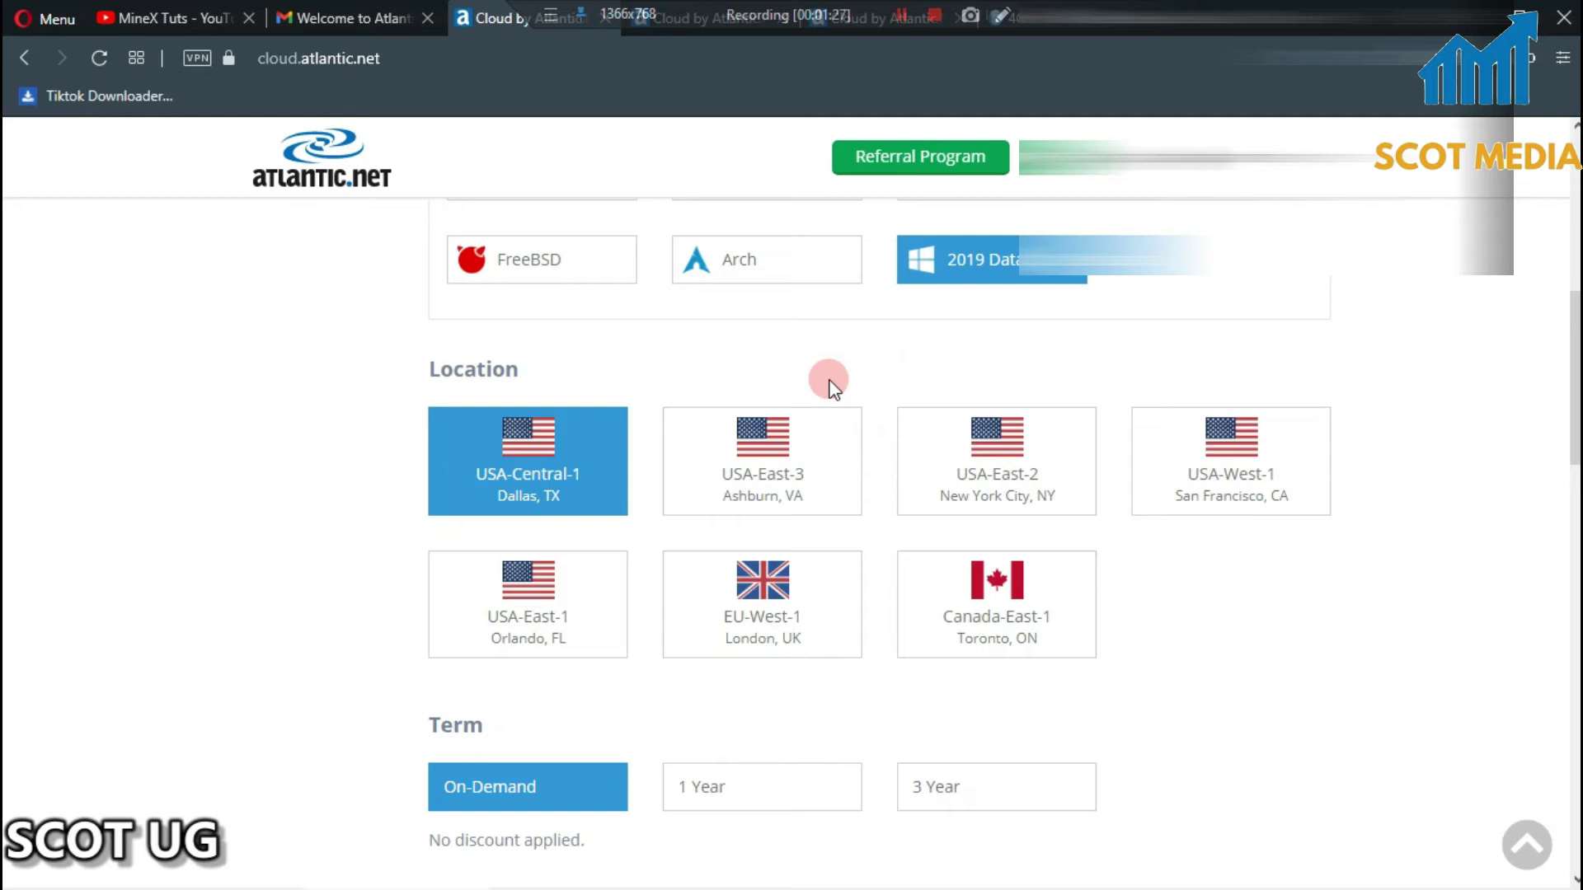
pyautogui.click(819, 448)
pyautogui.scroll(-2, 818, 448)
pyautogui.scroll(-3, 819, 448)
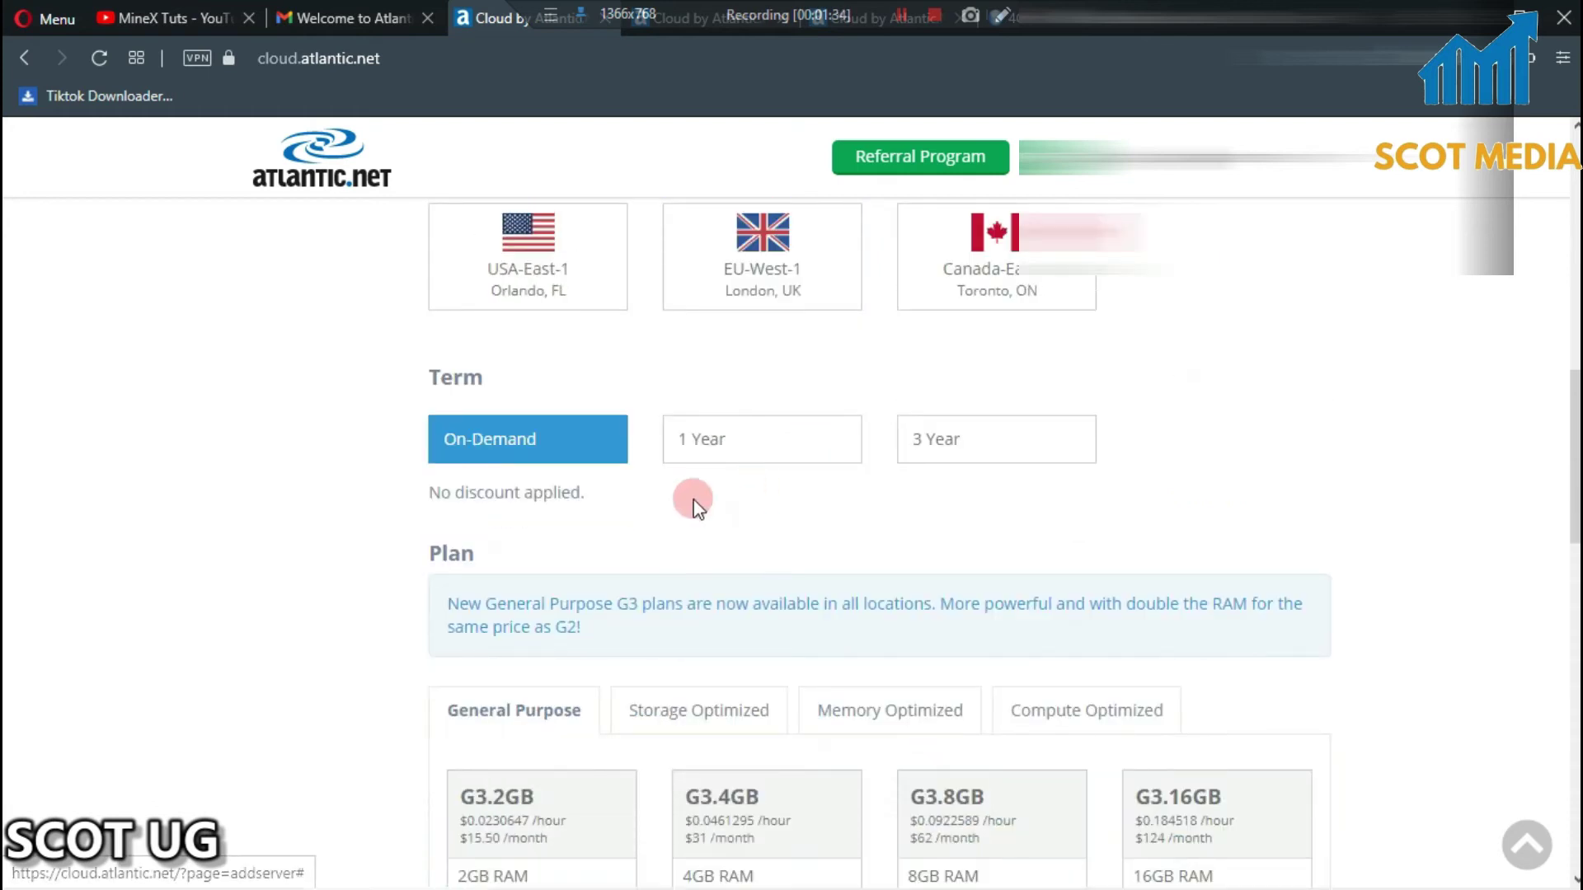
pyautogui.click(740, 458)
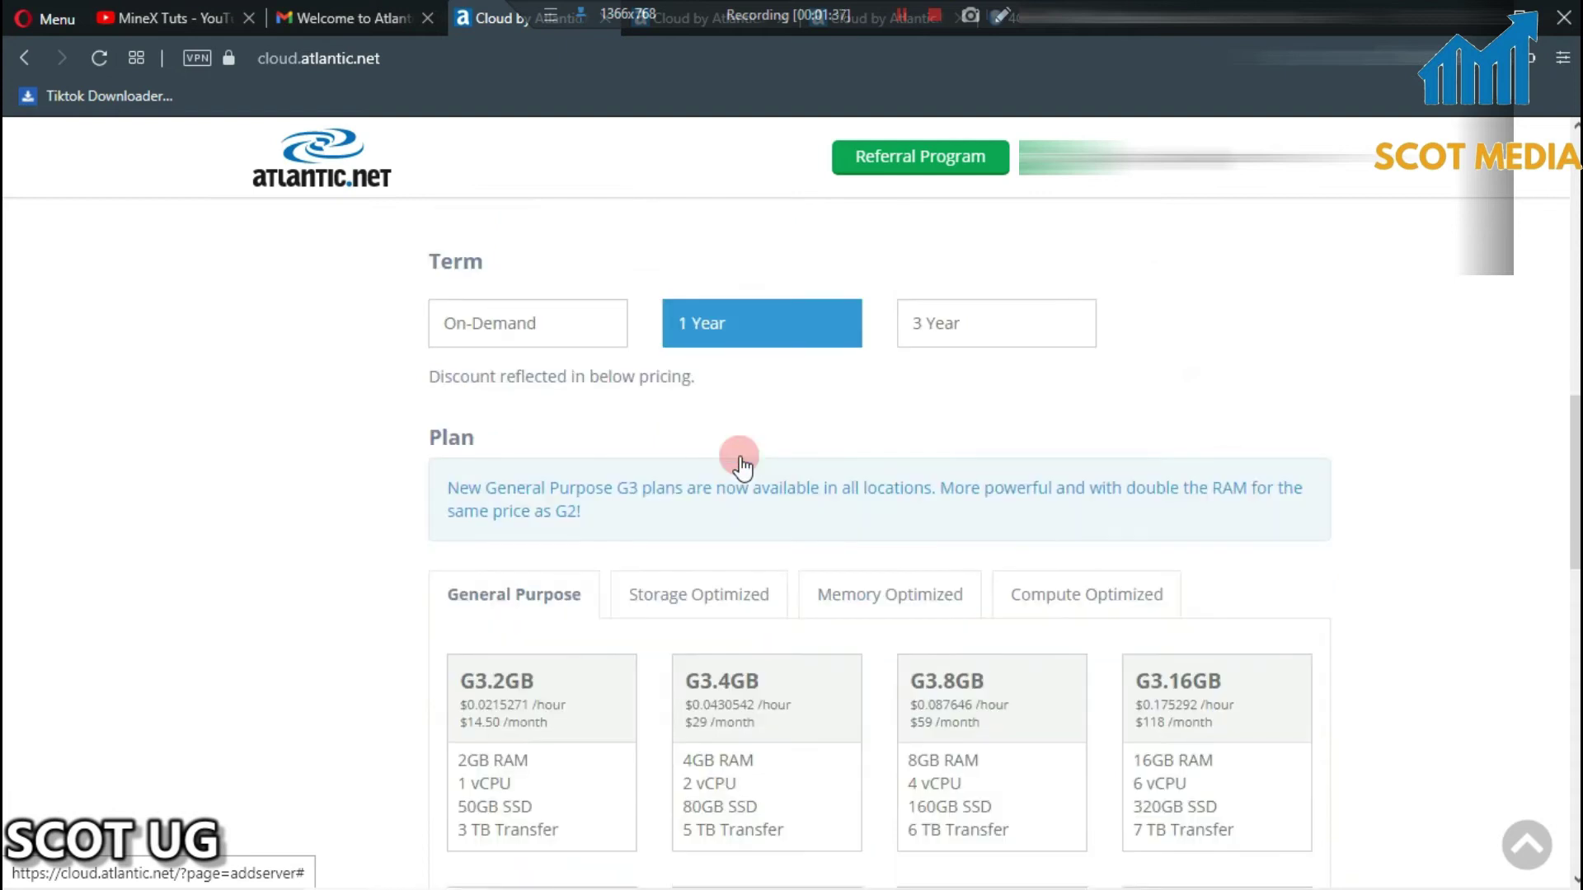
pyautogui.scroll(-3, 740, 456)
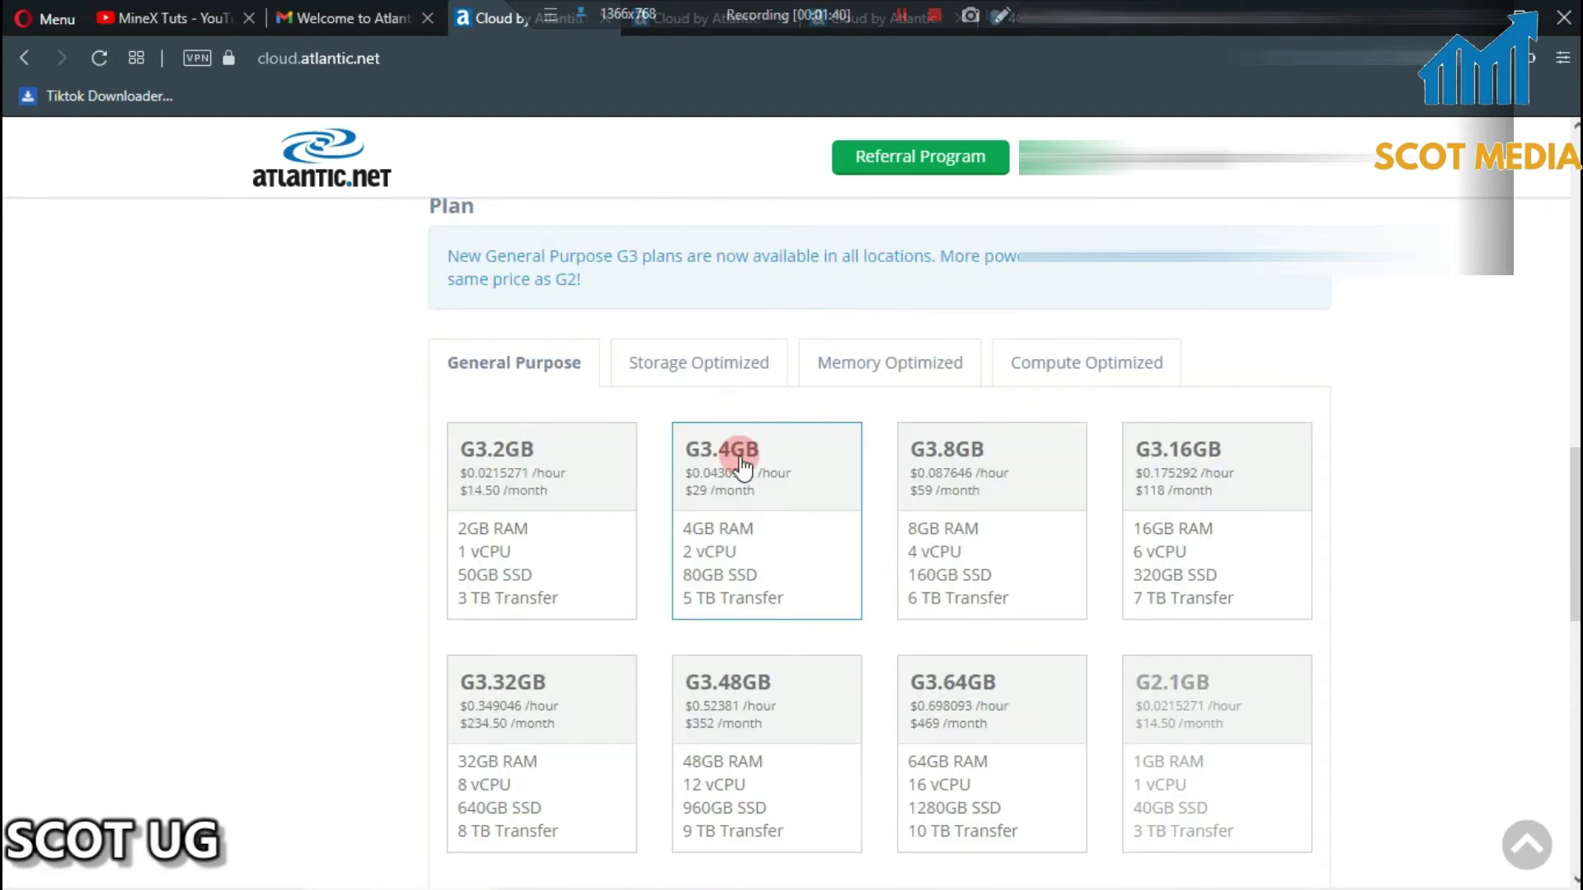
# Check the free-tier note by highlighting the G3.2GB plan name.
pyautogui.scroll(10, 812, 379)
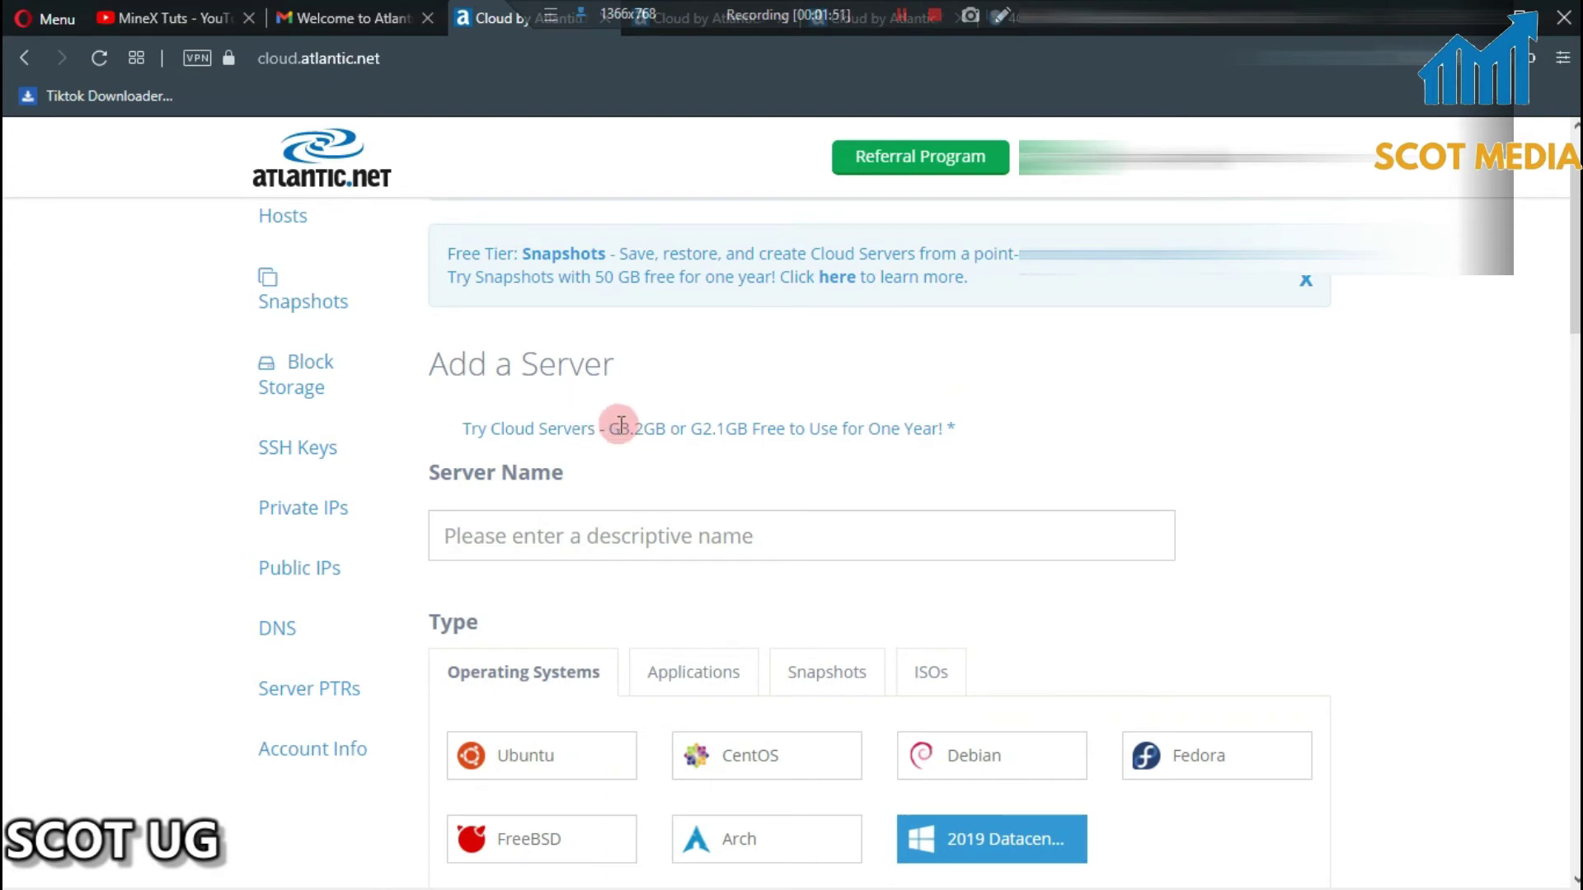
pyautogui.moveTo(608, 426); pyautogui.dragTo(666, 430)
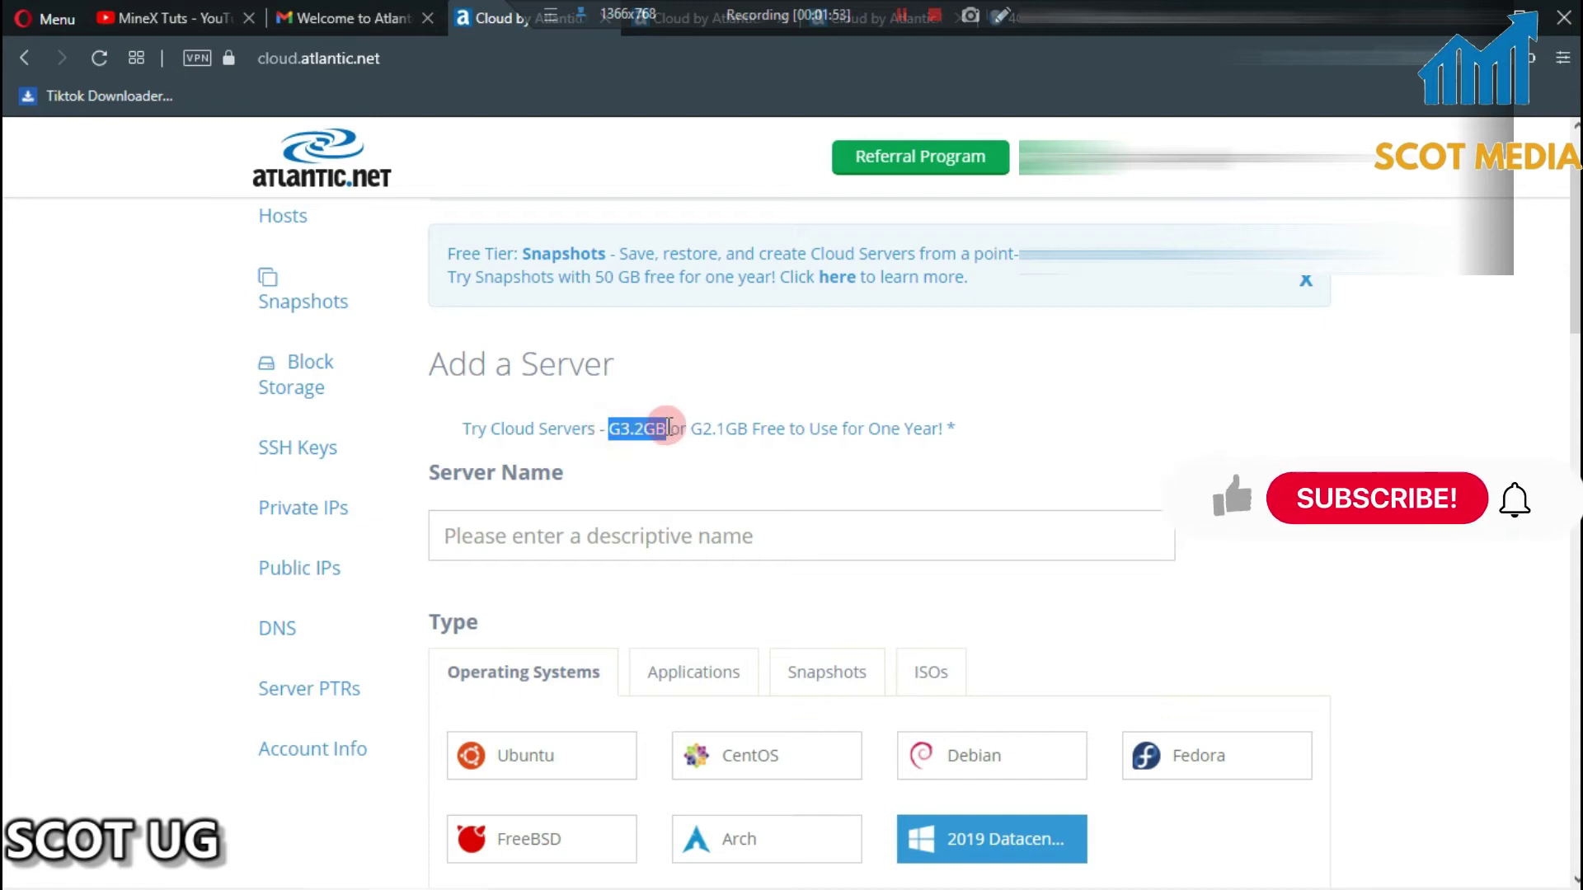
pyautogui.click(678, 455)
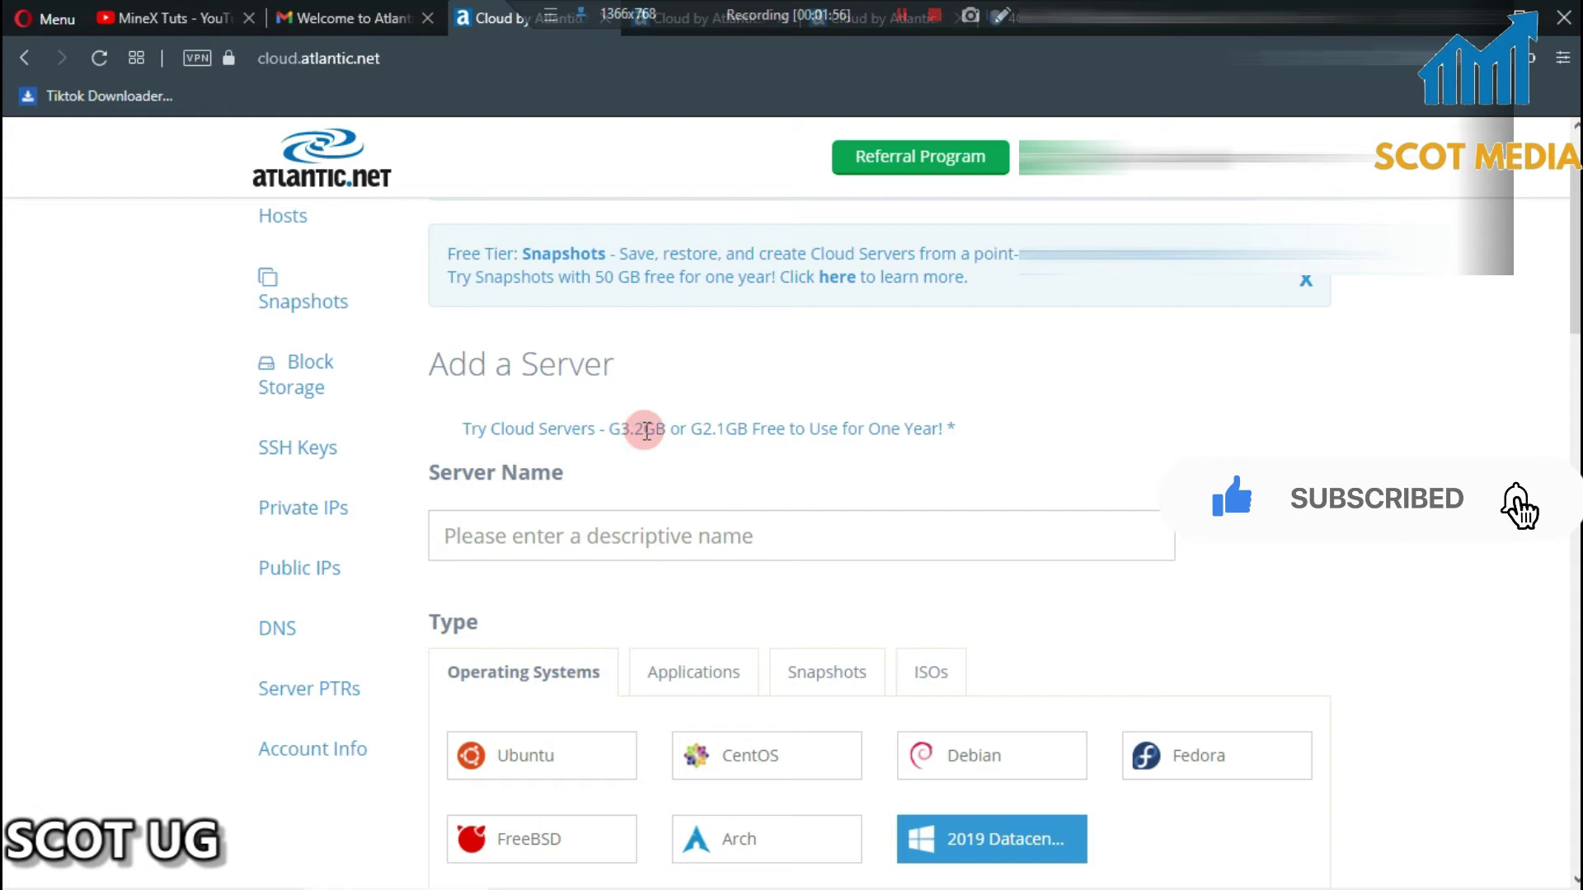
pyautogui.moveTo(635, 422); pyautogui.dragTo(665, 432)
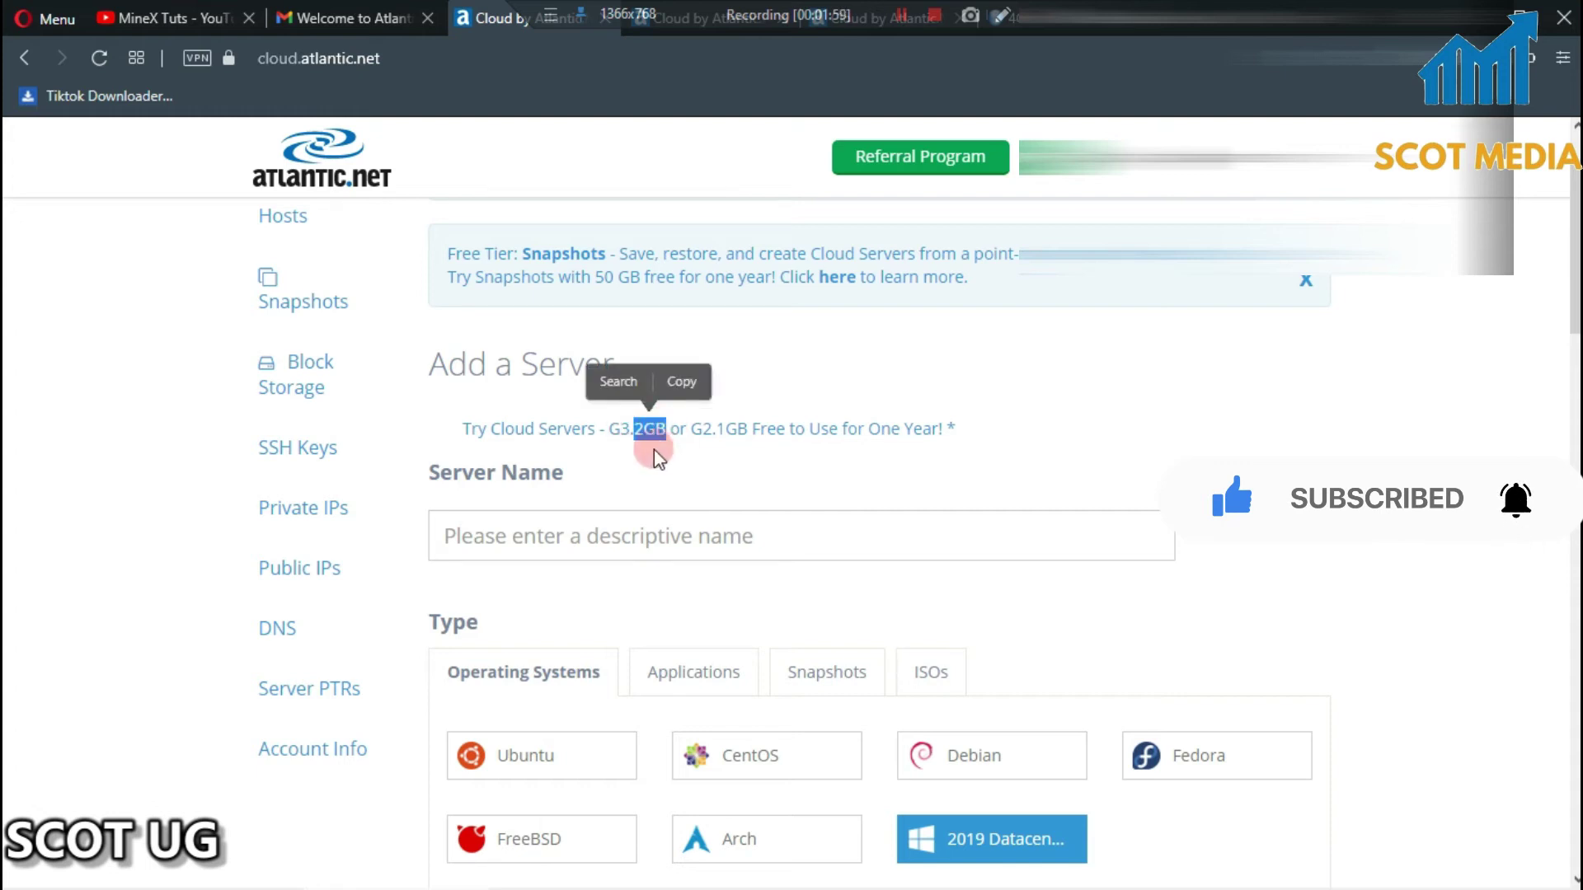
pyautogui.click(654, 449)
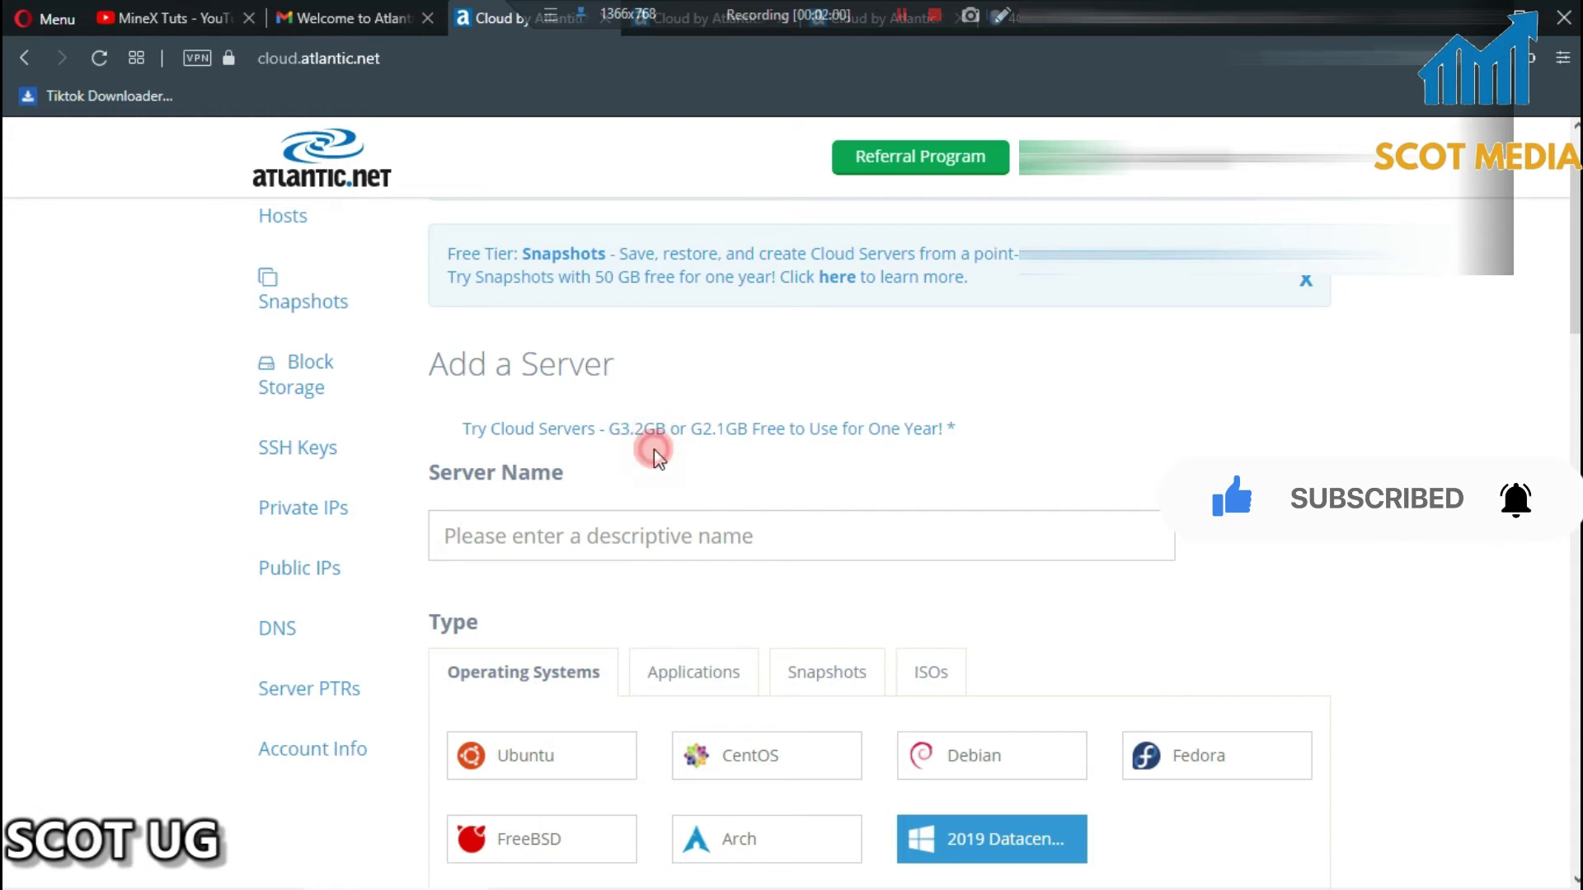
pyautogui.scroll(-2, 655, 448)
pyautogui.scroll(-5, 654, 448)
pyautogui.scroll(-5, 655, 448)
pyautogui.scroll(-1, 655, 449)
pyautogui.scroll(1, 655, 449)
pyautogui.scroll(-1, 655, 449)
pyautogui.scroll(-1, 654, 449)
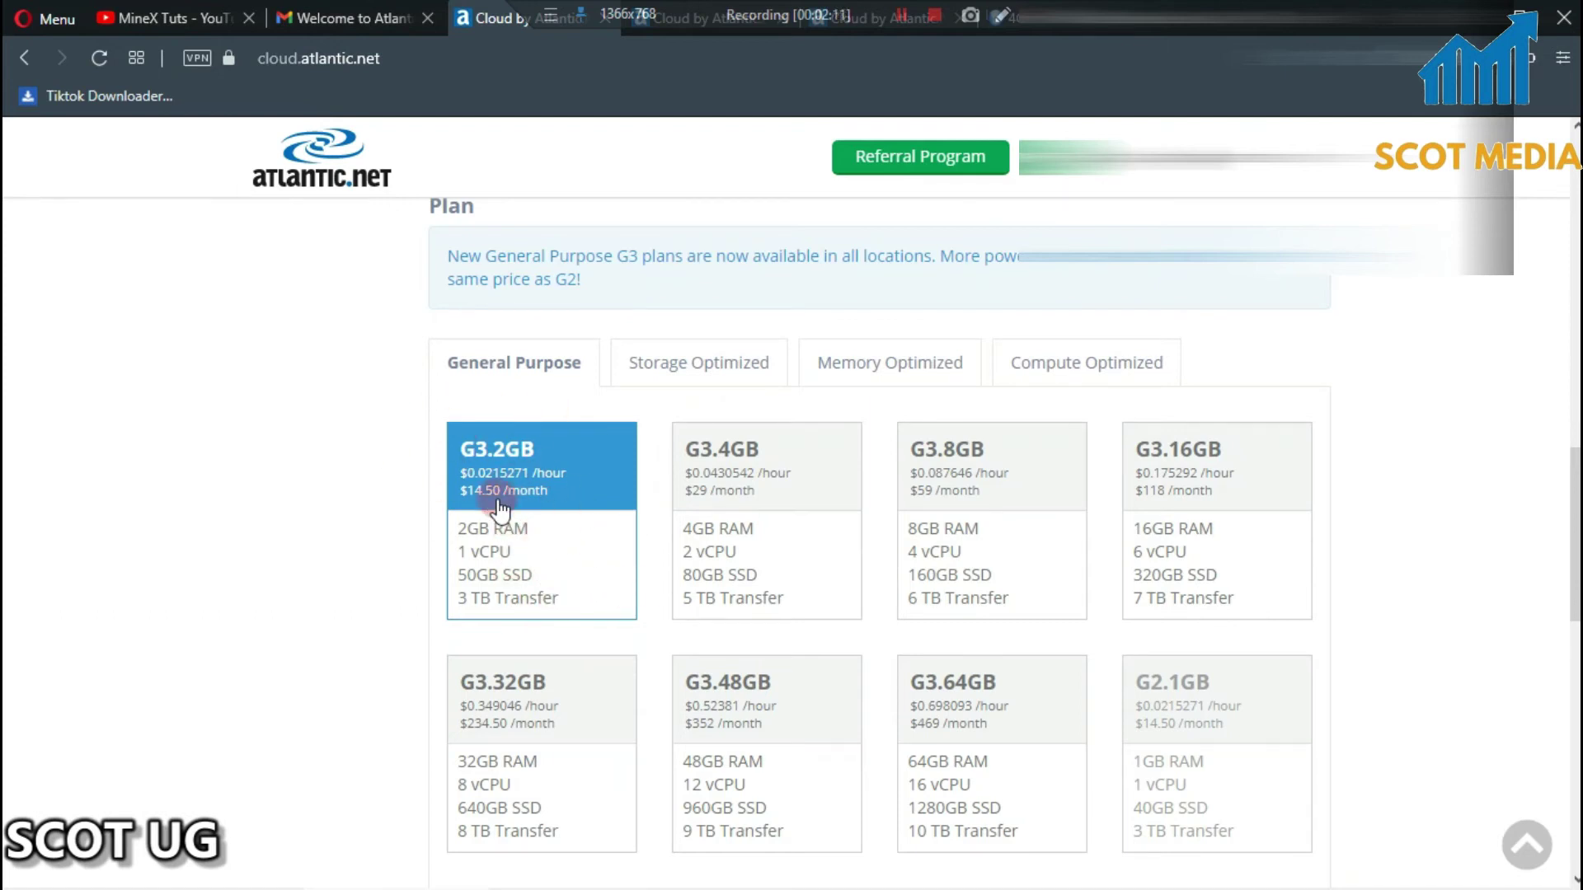
pyautogui.scroll(3, 528, 520)
pyautogui.scroll(4, 538, 524)
# Switch the term back to On-Demand and review the G3.2GB plan's transfer allowance.
pyautogui.click(575, 686)
pyautogui.scroll(-5, 574, 686)
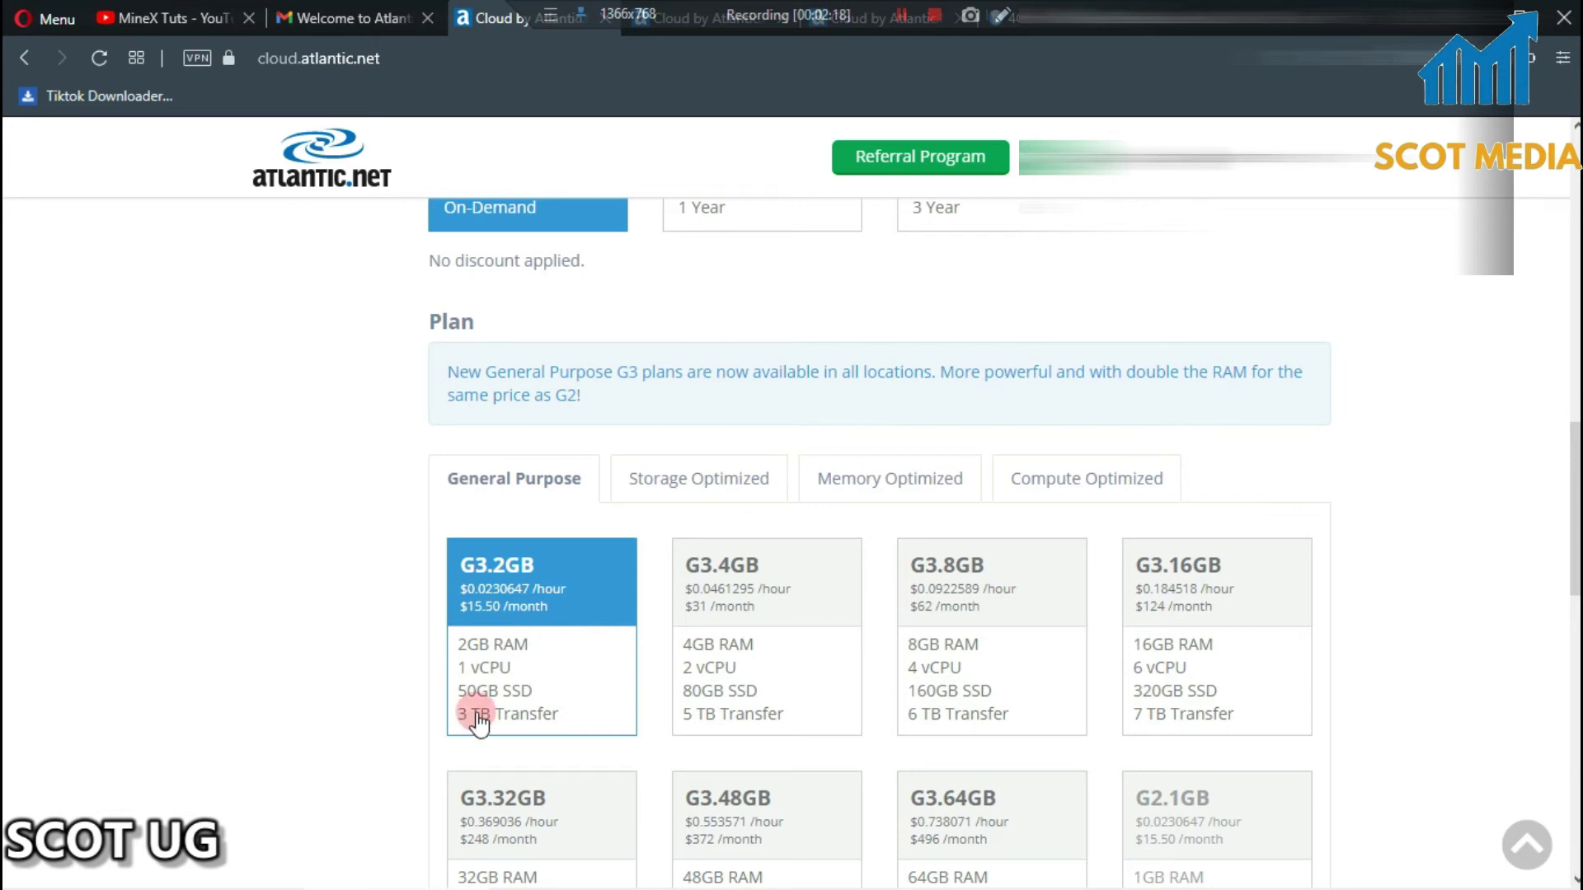
pyautogui.moveTo(452, 714); pyautogui.dragTo(483, 714)
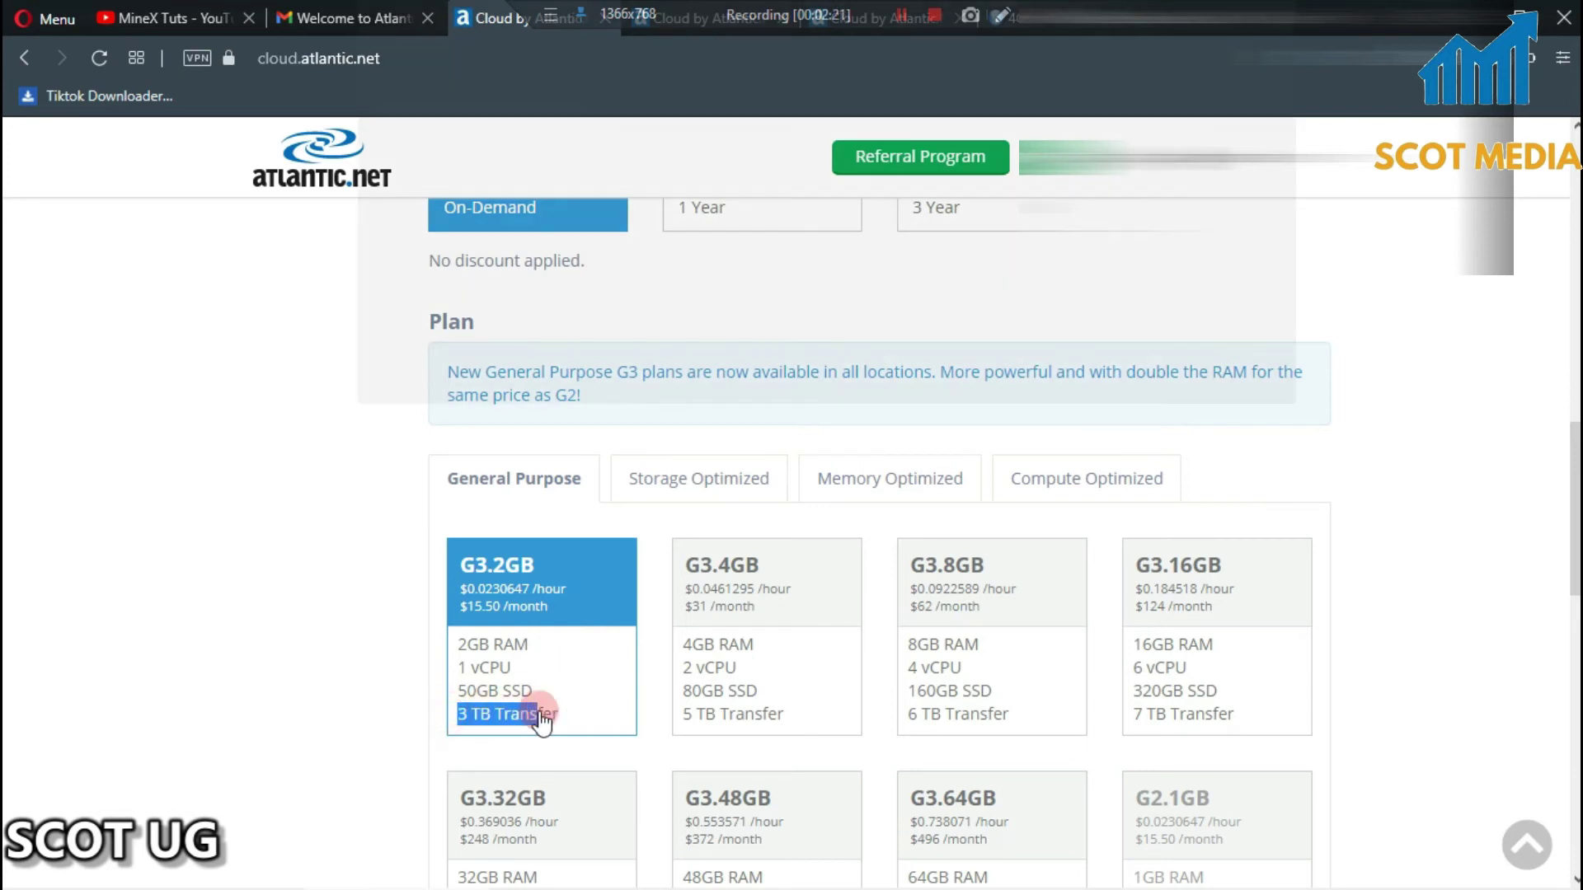
pyautogui.scroll(-10, 548, 706)
pyautogui.moveTo(991, 640)
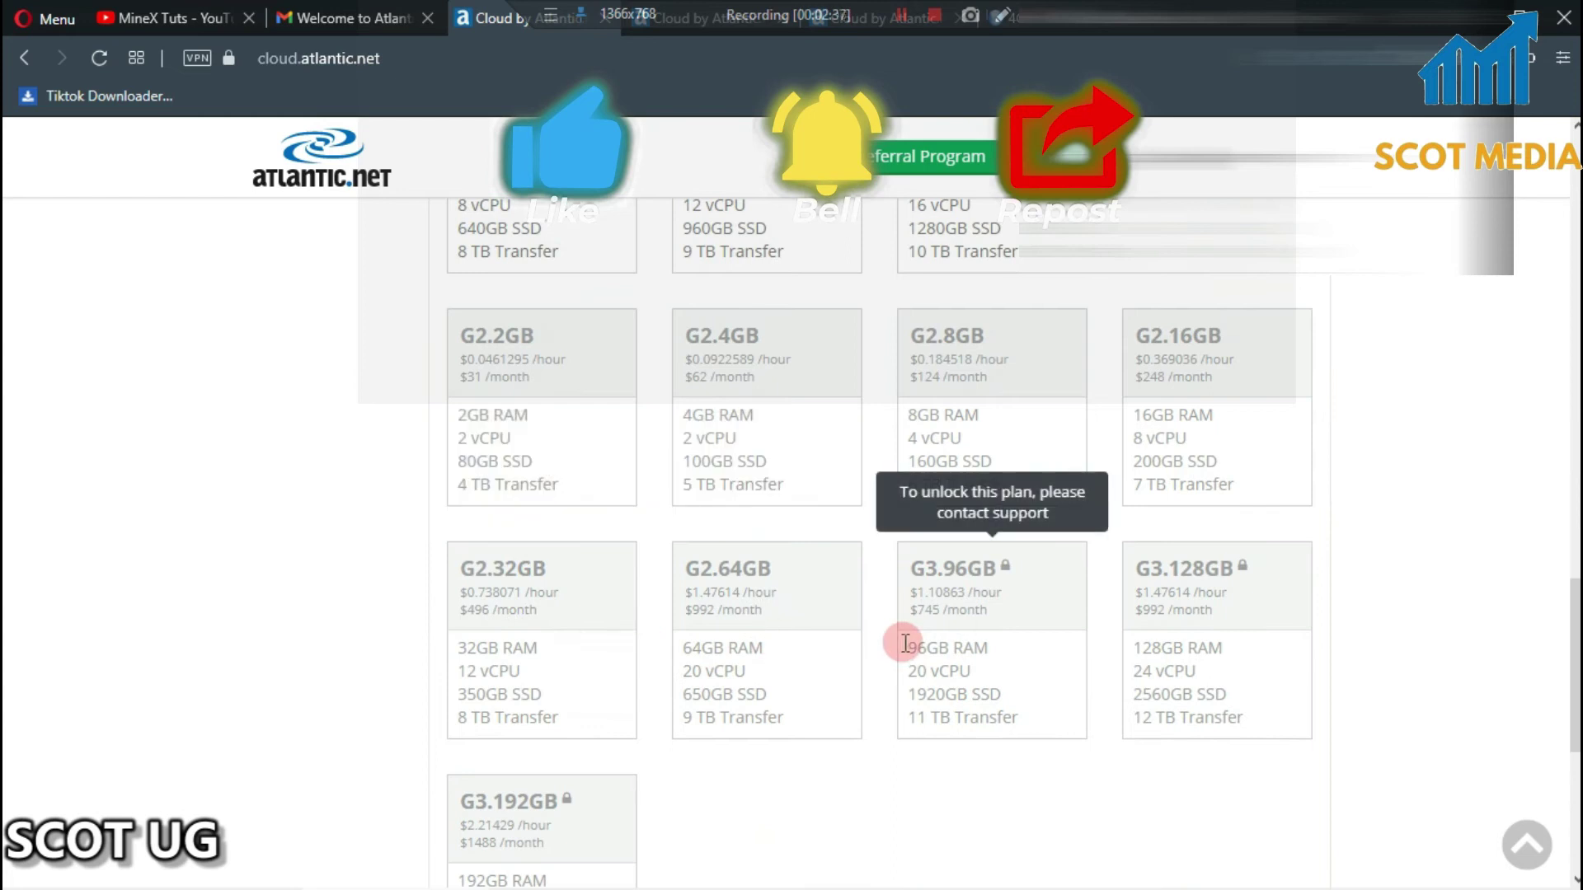
pyautogui.scroll(9, 821, 636)
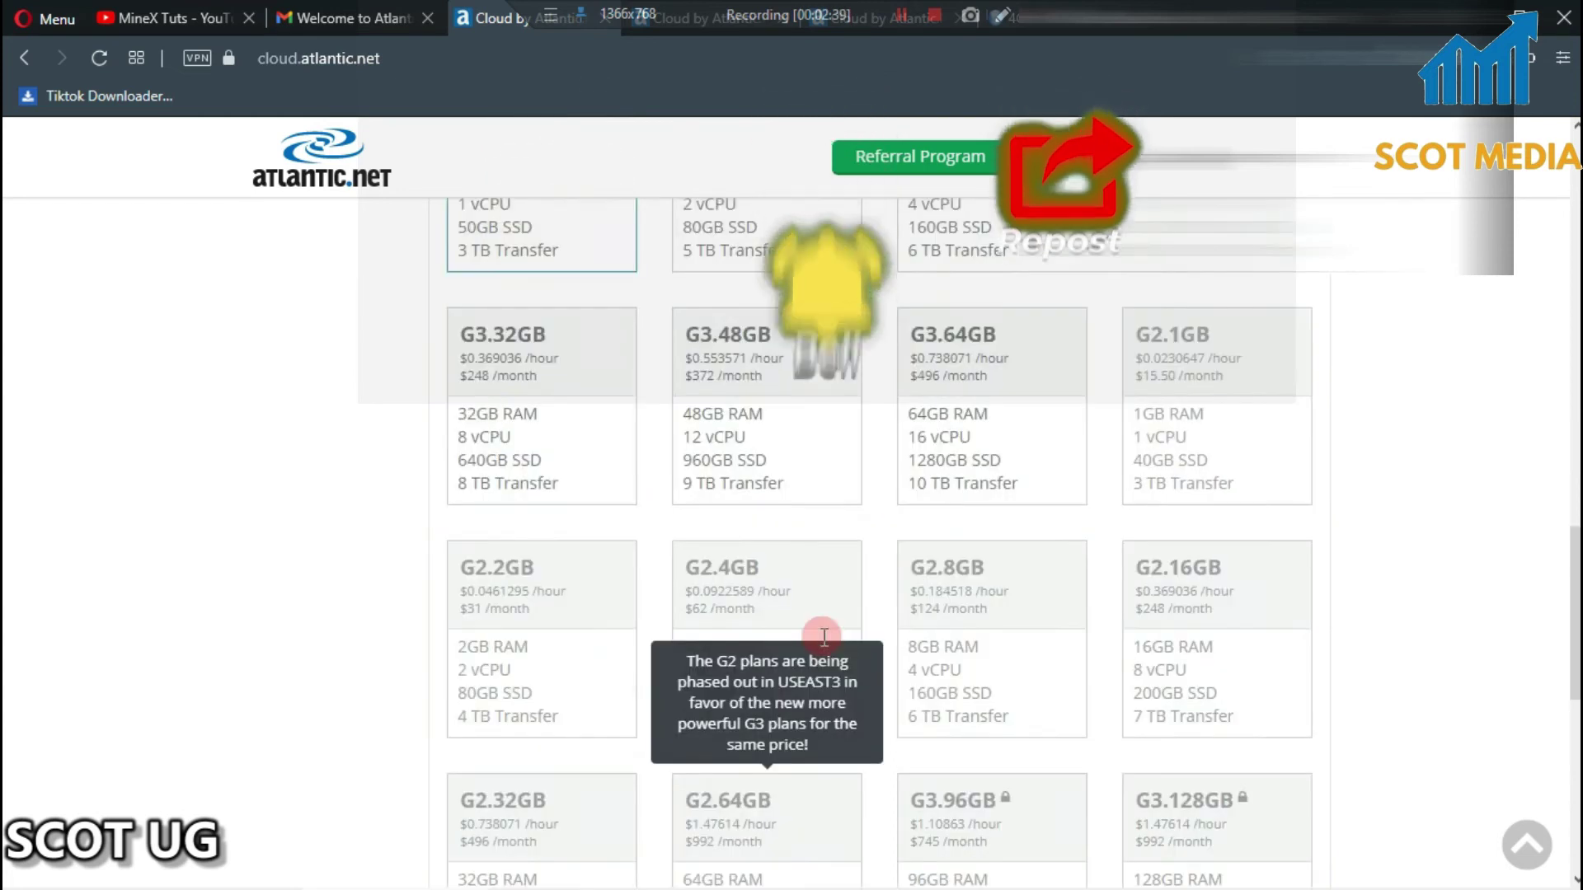
pyautogui.scroll(-1, 823, 637)
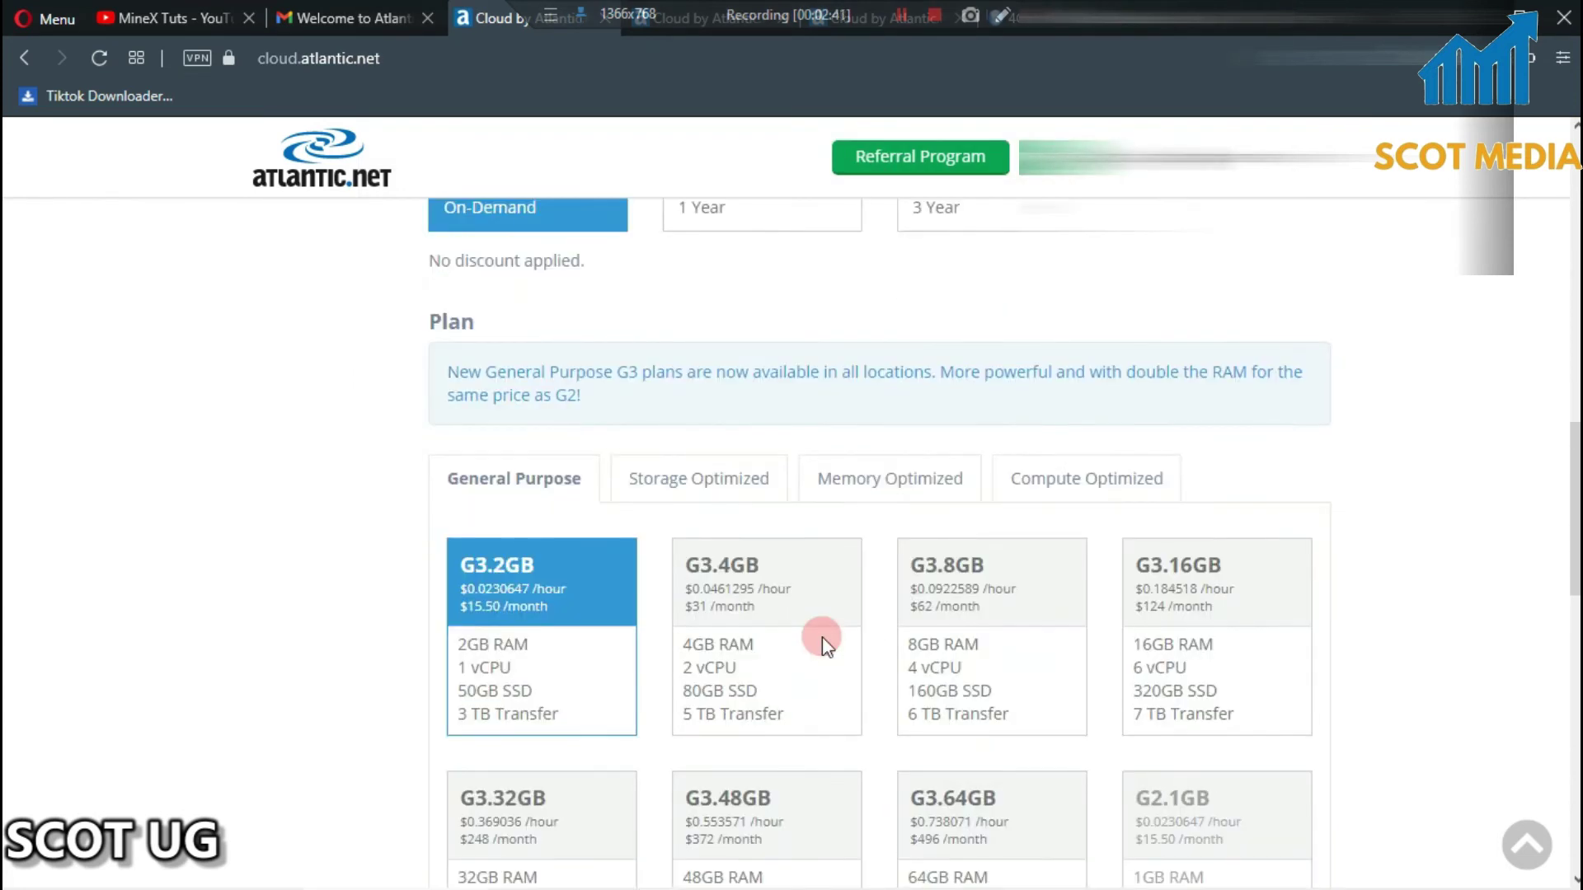
pyautogui.scroll(-4, 823, 637)
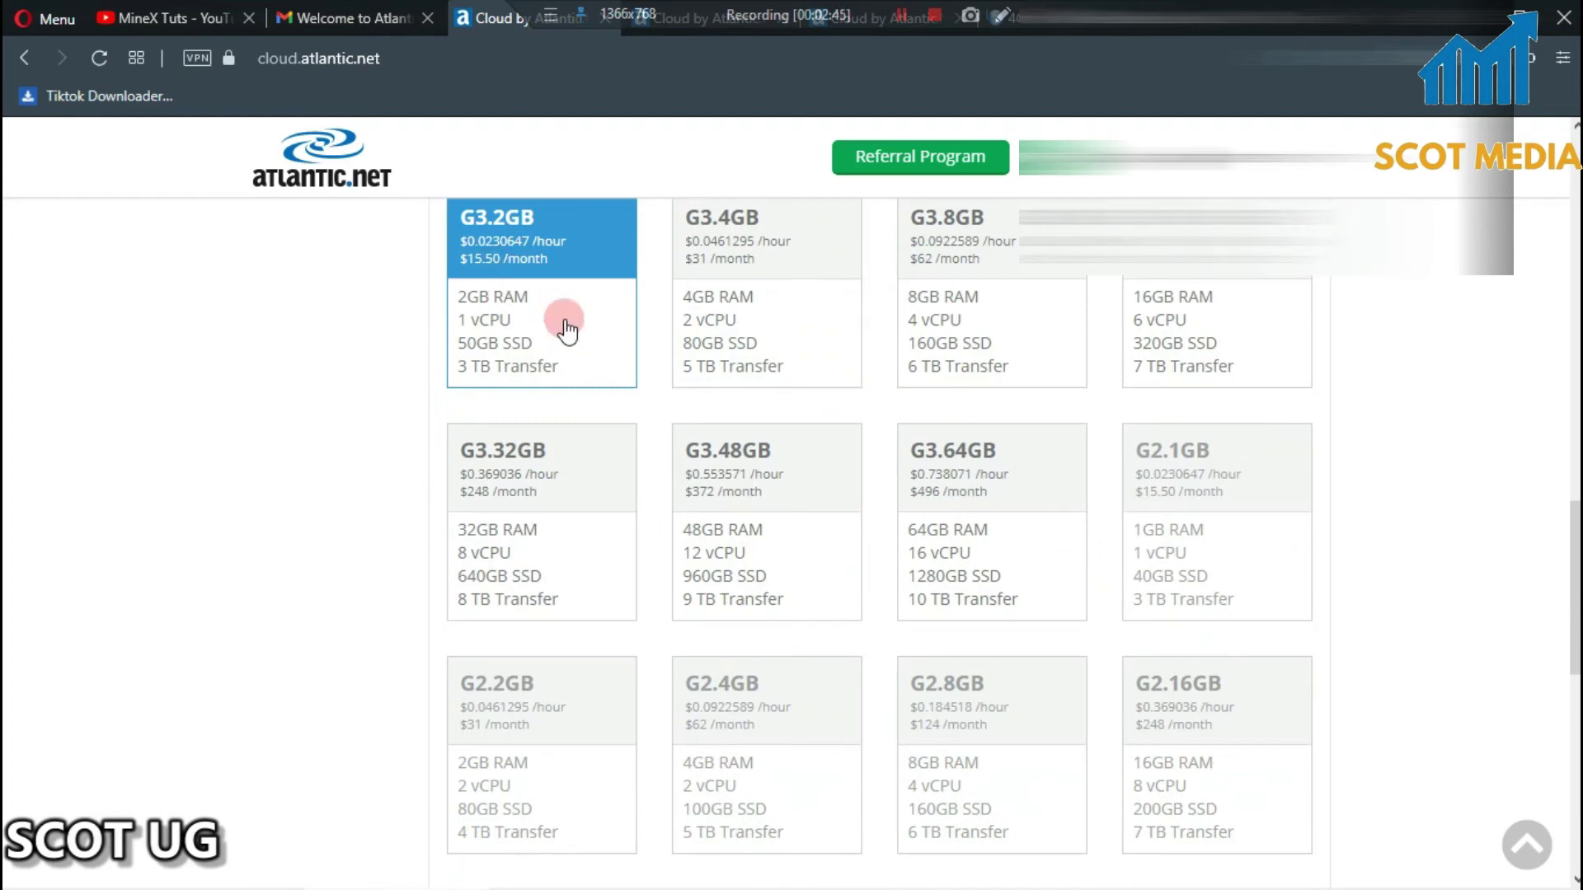
pyautogui.scroll(3, 792, 331)
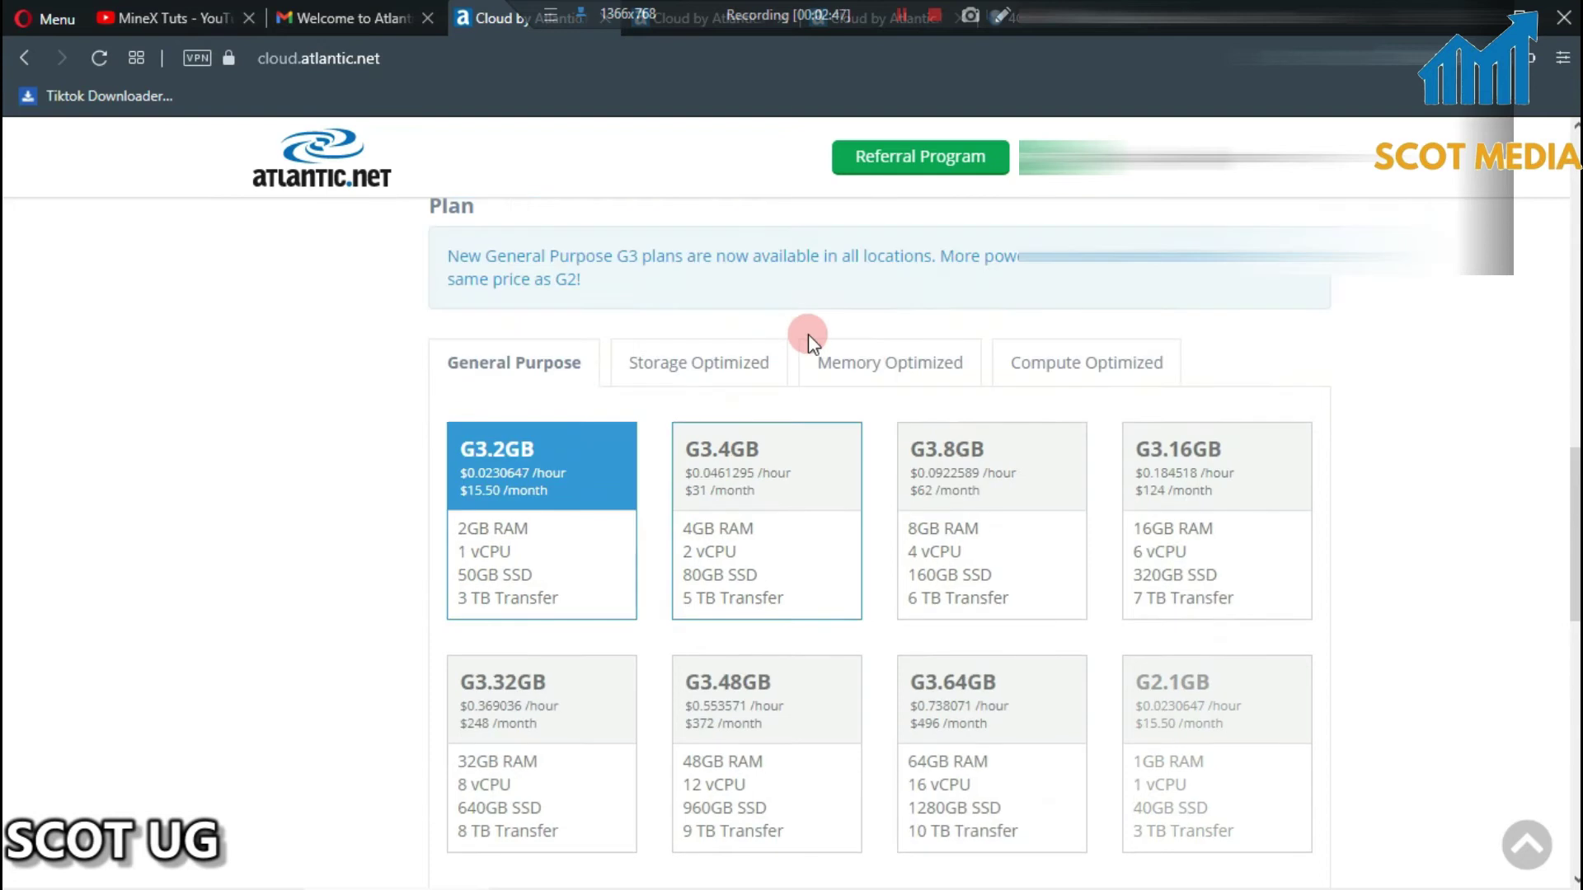
pyautogui.scroll(-1, 1210, 521)
pyautogui.scroll(-4, 1209, 521)
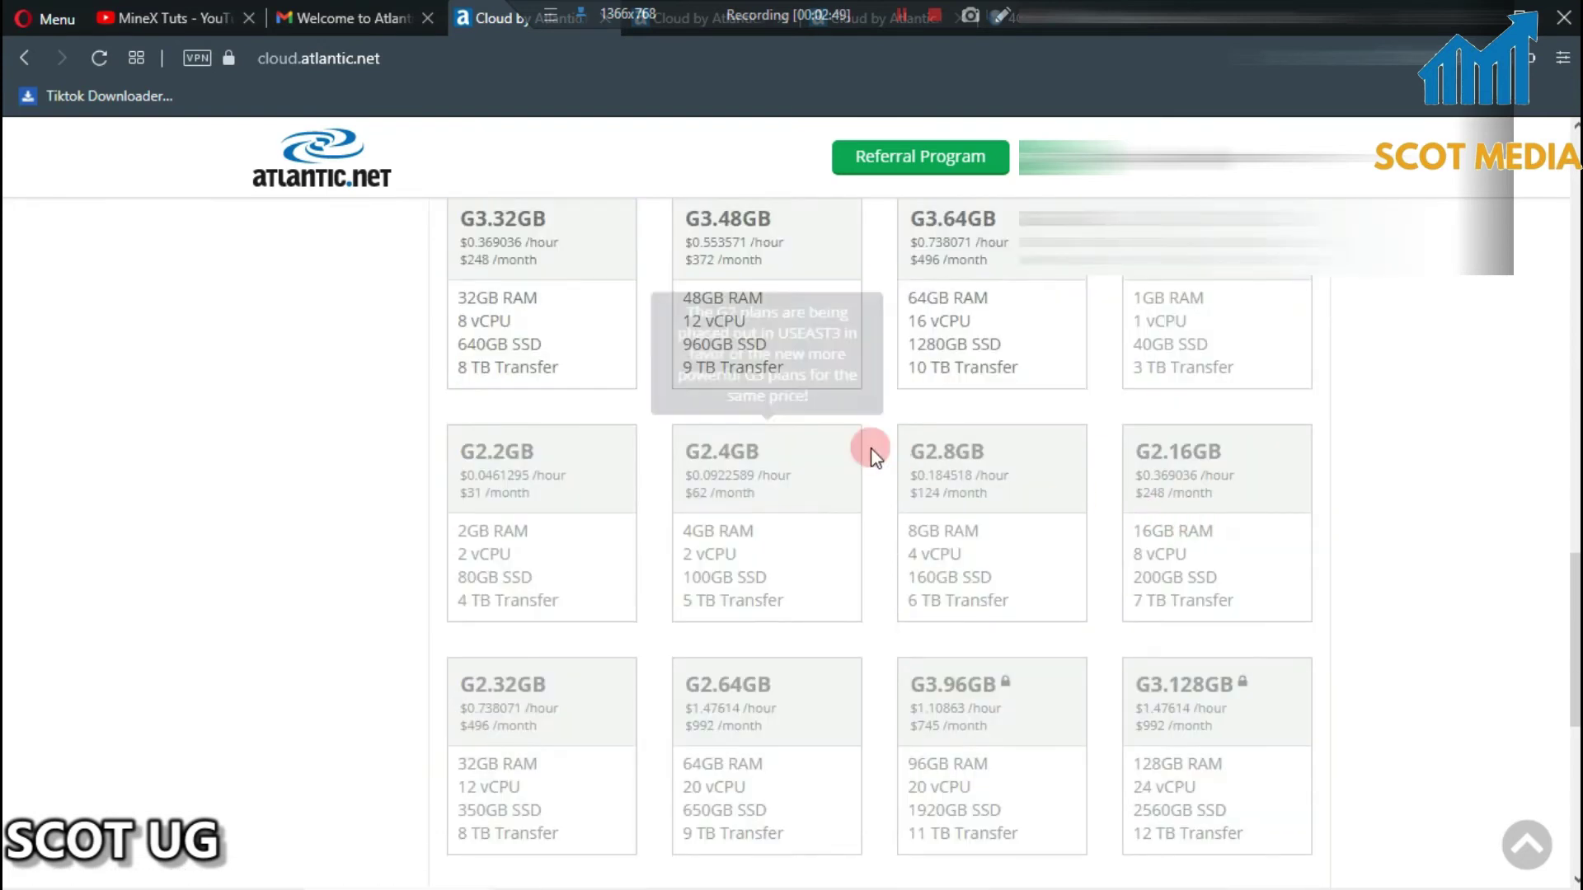
pyautogui.scroll(-2, 807, 513)
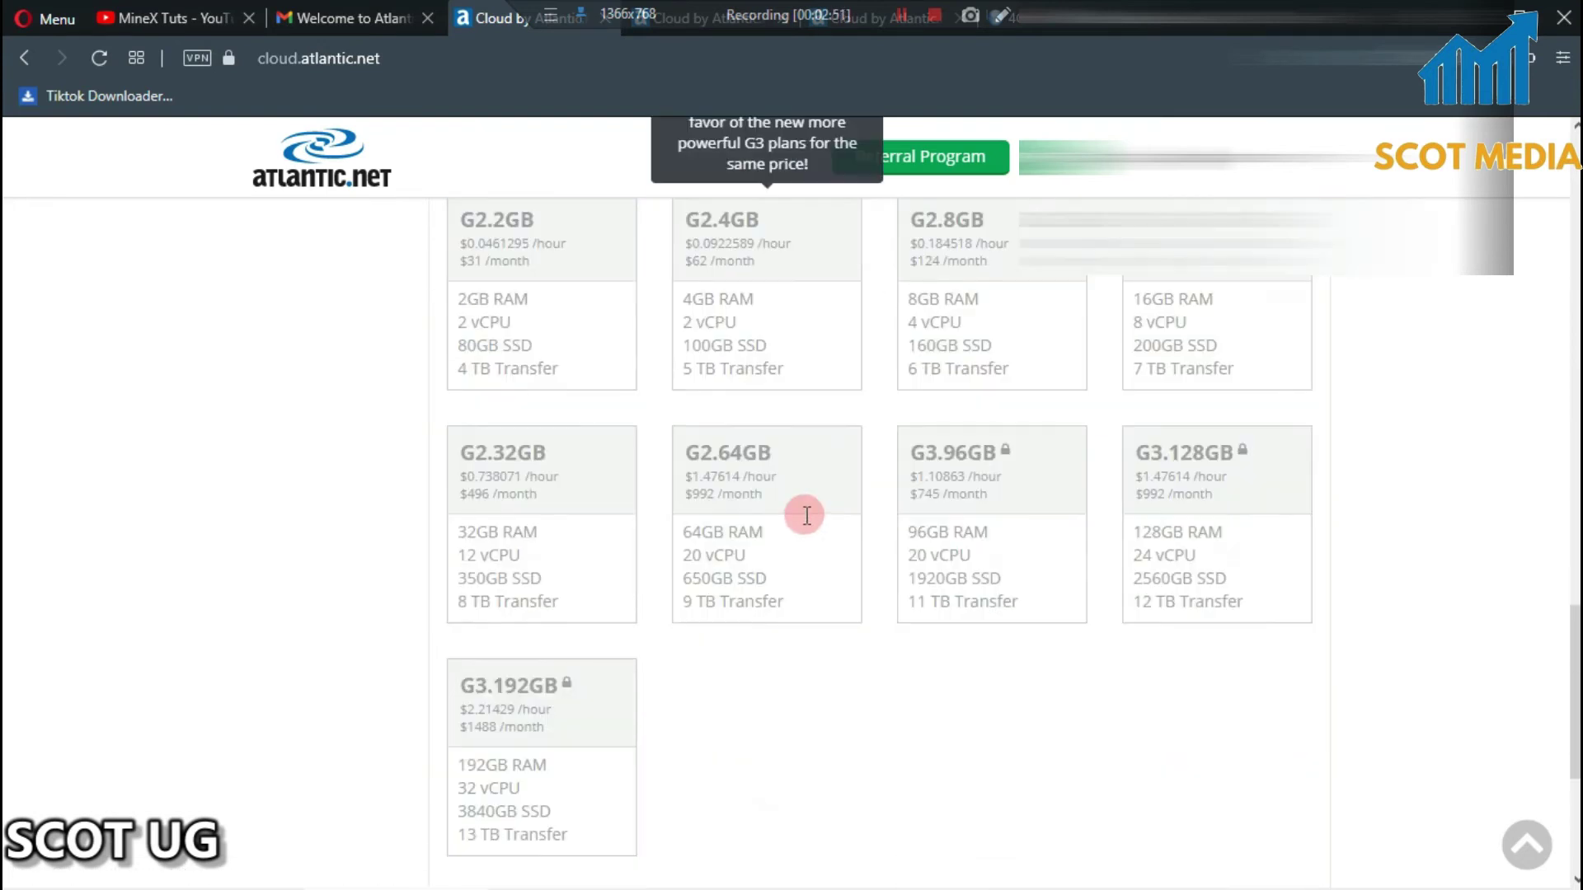
pyautogui.scroll(1, 806, 515)
pyautogui.scroll(6, 806, 515)
pyautogui.scroll(7, 936, 462)
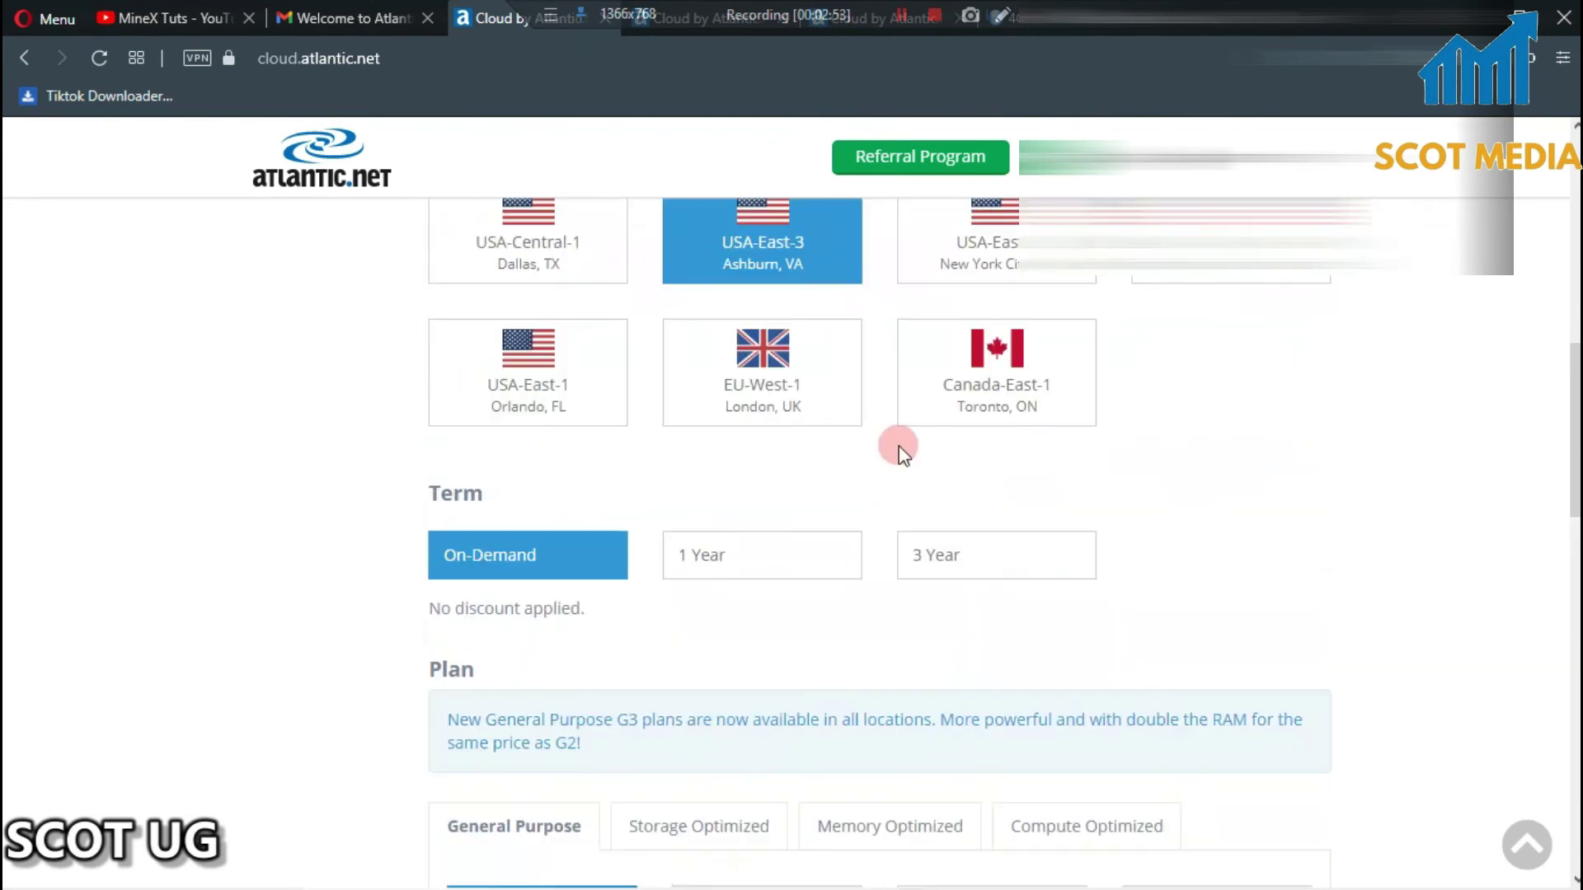
pyautogui.scroll(-3, 1170, 745)
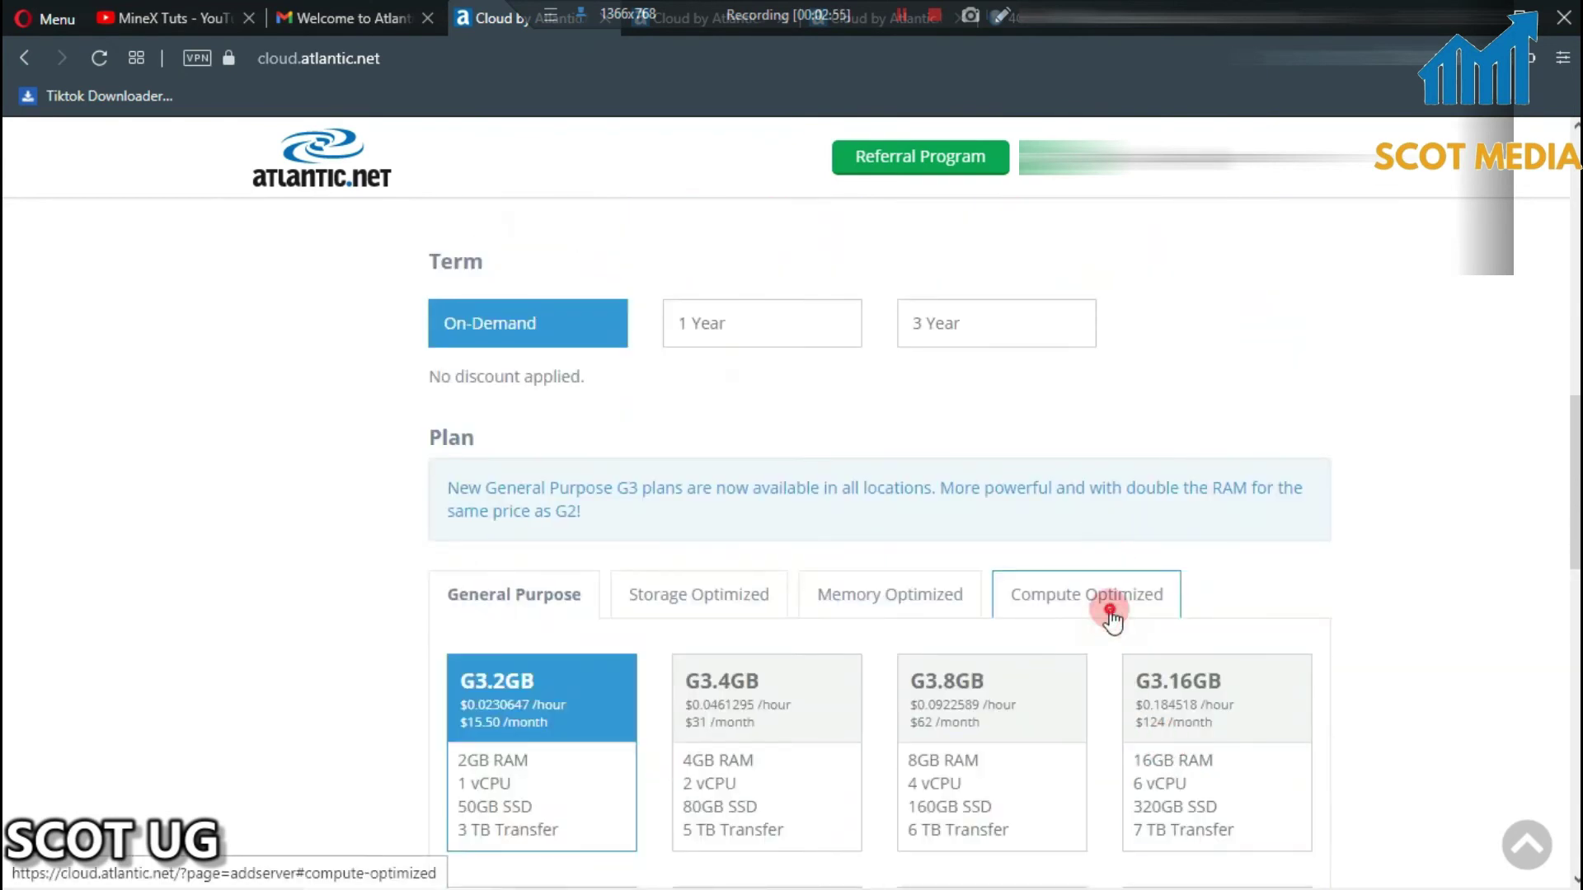
# Browse the compute, memory and storage optimized plans (C2.64GB, M2.64GB, S2.16GB).
pyautogui.click(1117, 578)
pyautogui.scroll(-3, 1105, 607)
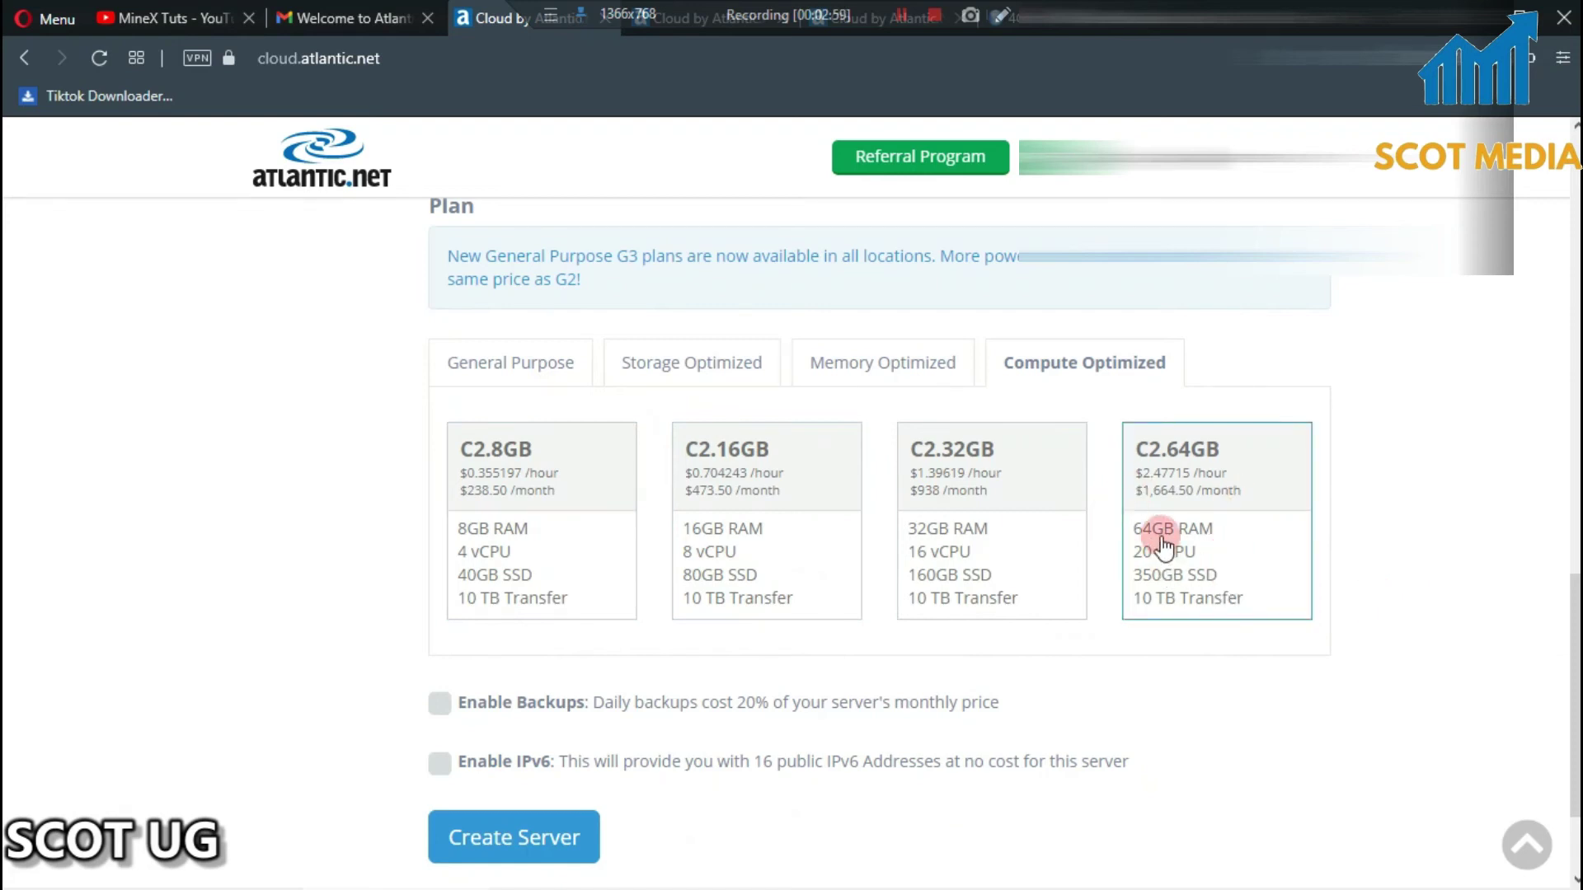
pyautogui.click(1200, 532)
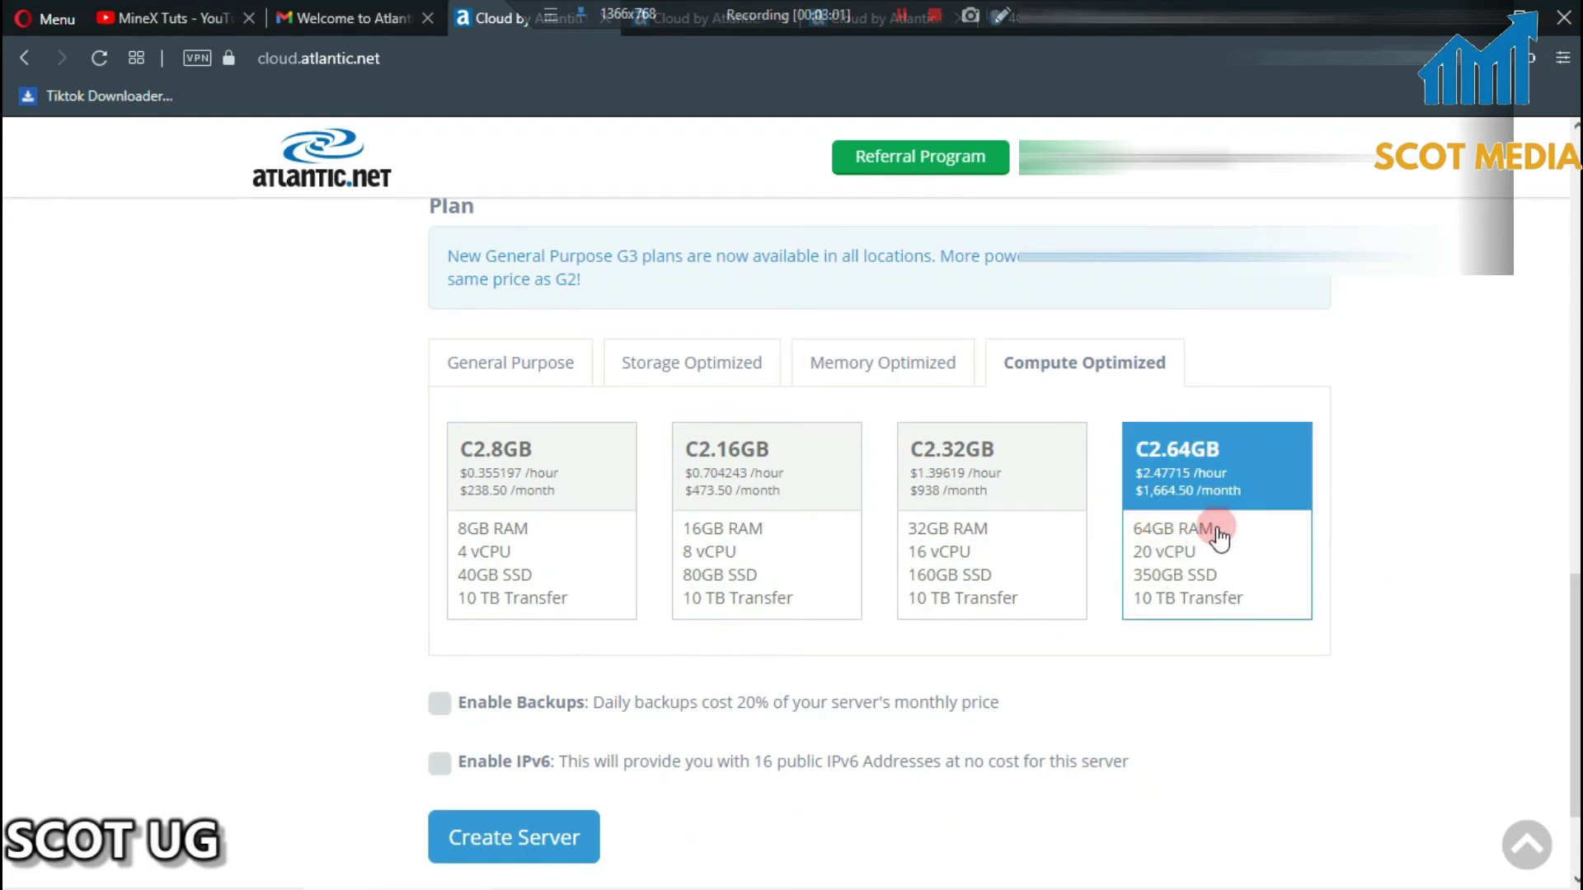
pyautogui.click(884, 339)
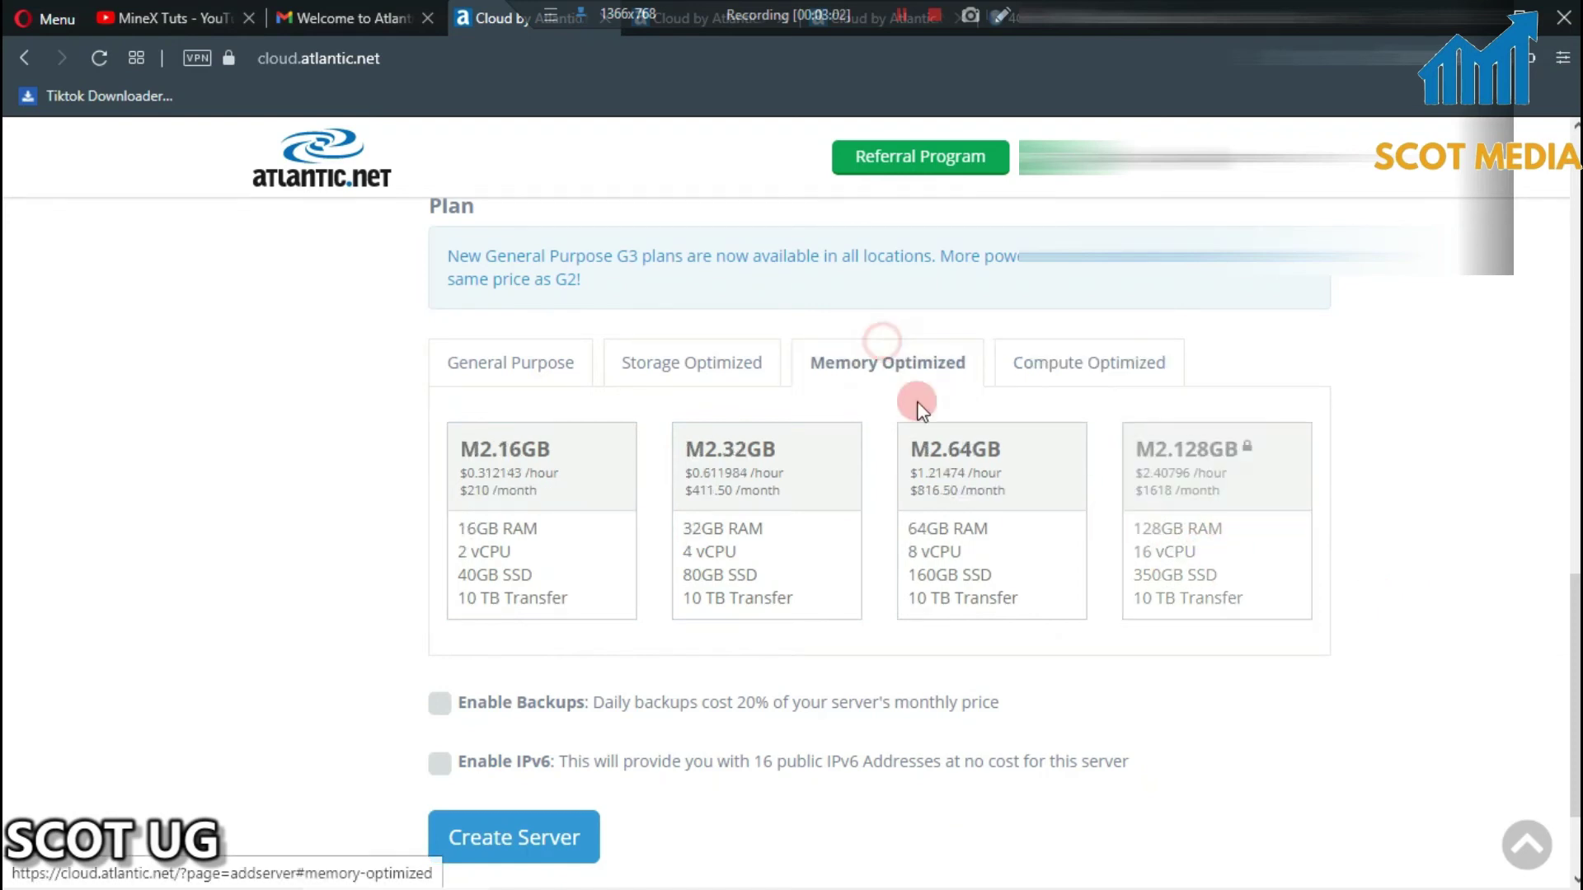
pyautogui.click(953, 513)
pyautogui.click(736, 396)
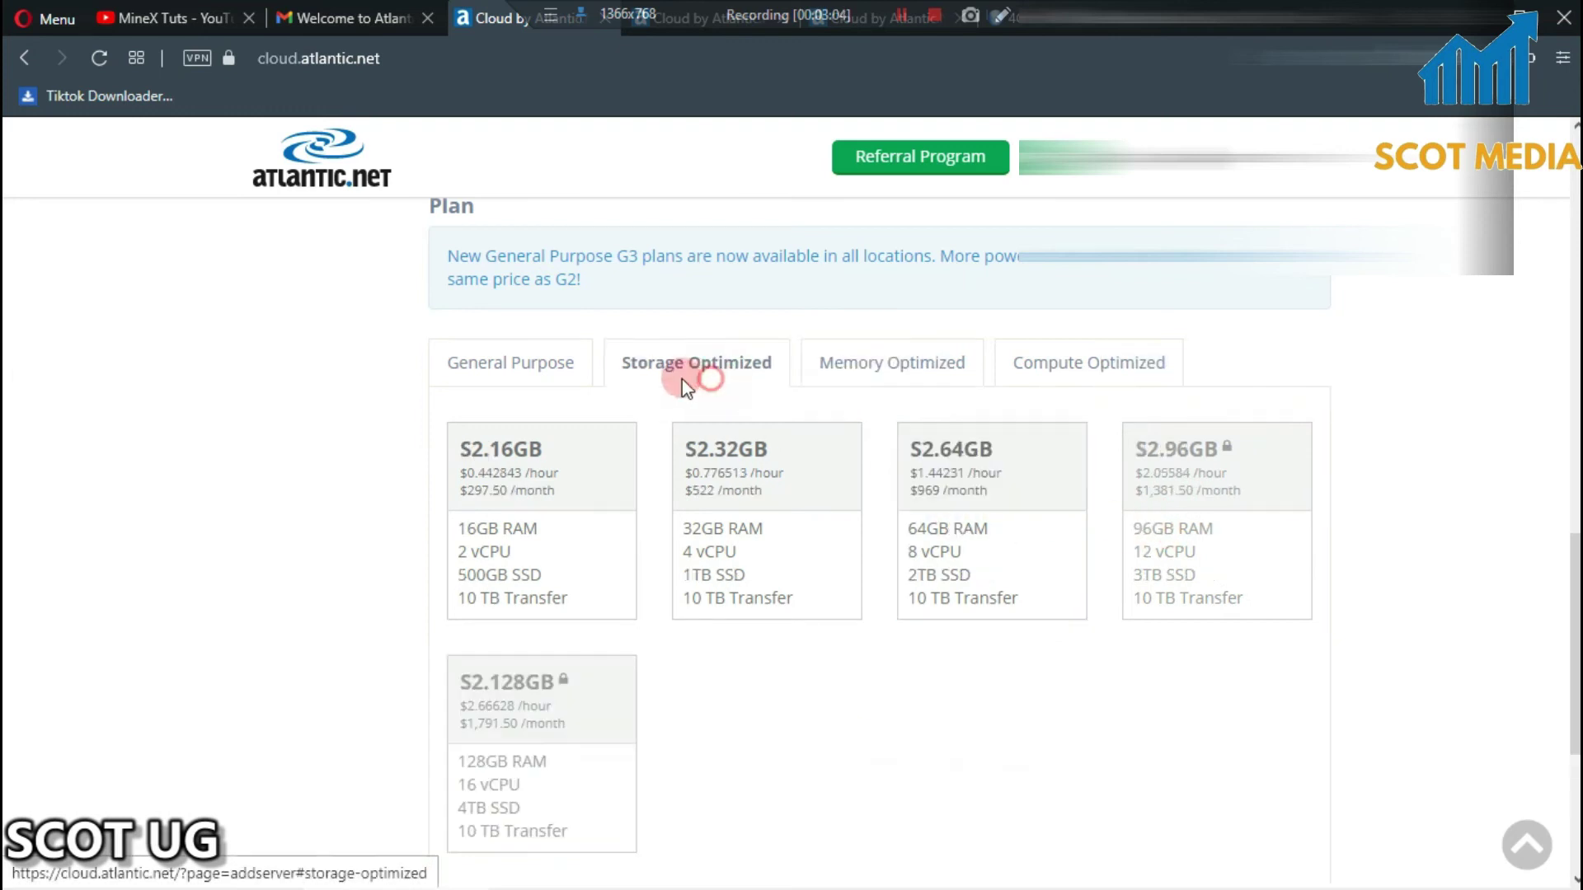
pyautogui.click(590, 487)
# Return to General Purpose and select the free-tier G3.2GB plan.
pyautogui.click(534, 378)
pyautogui.click(571, 504)
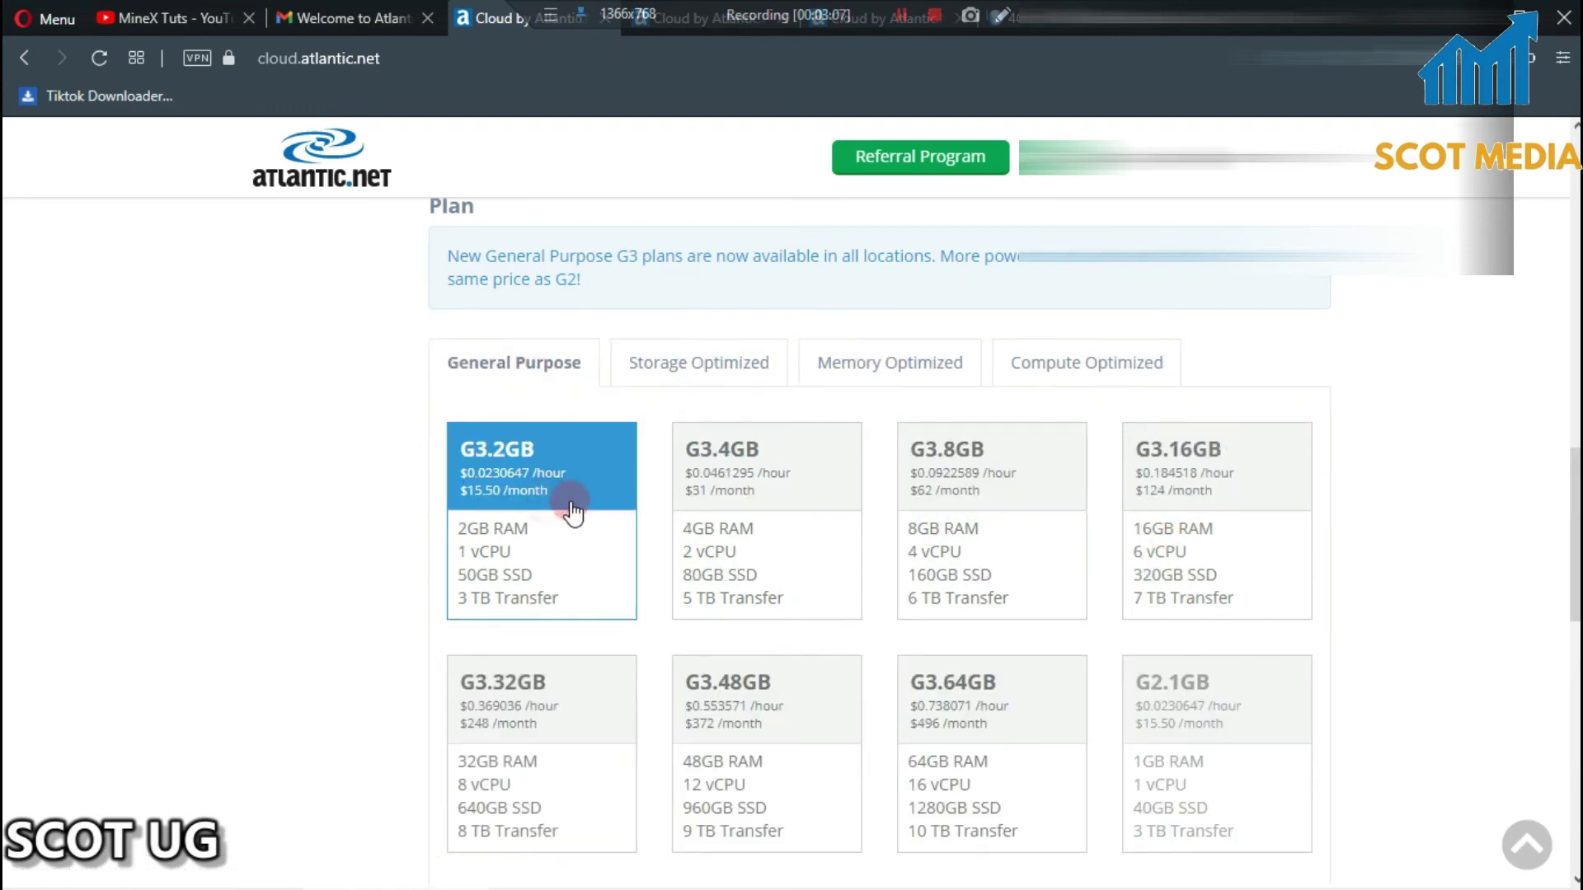
pyautogui.scroll(-5, 579, 516)
pyautogui.scroll(-4, 580, 516)
pyautogui.scroll(-2, 579, 516)
# Turn off backups, enable IPv6, and try creating the server without a name.
pyautogui.scroll(-2, 585, 518)
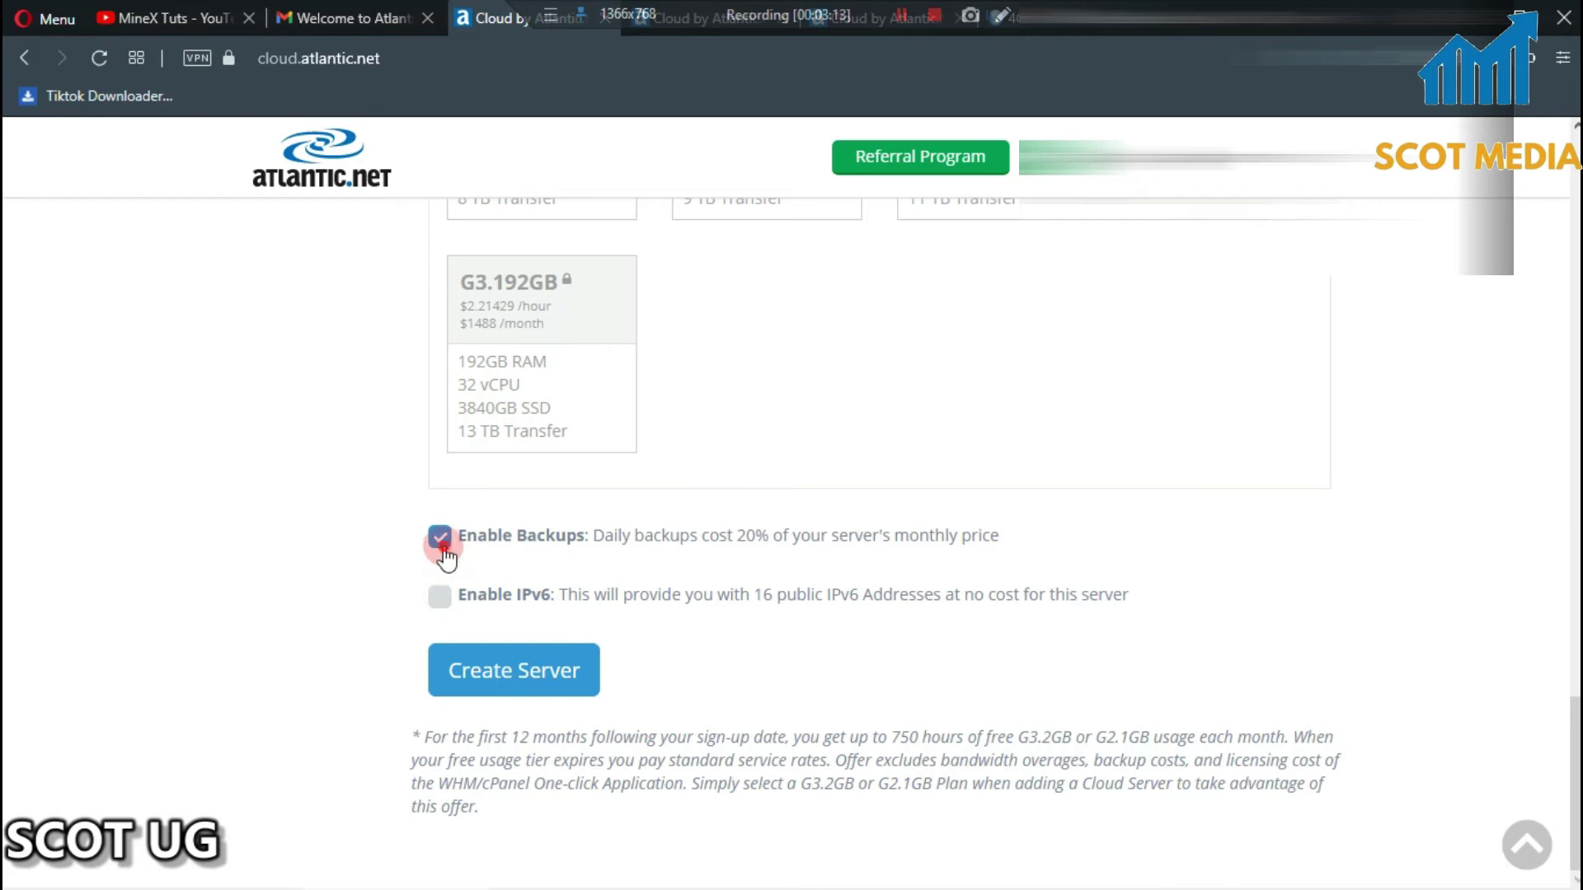
pyautogui.click(442, 544)
pyautogui.moveTo(614, 536); pyautogui.dragTo(863, 536)
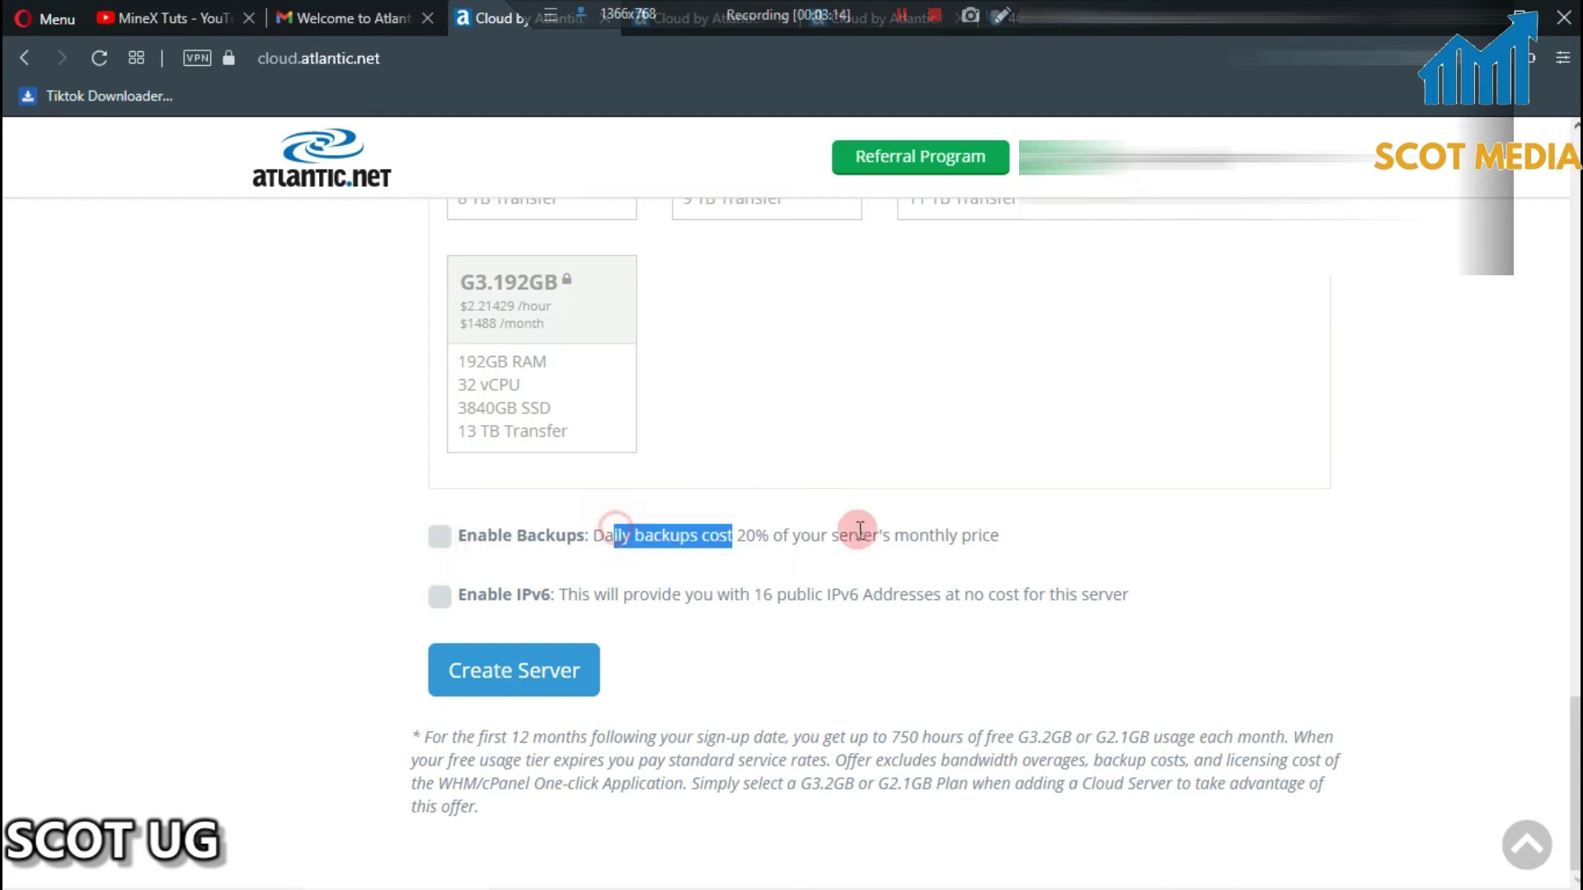
pyautogui.click(1166, 554)
pyautogui.click(821, 560)
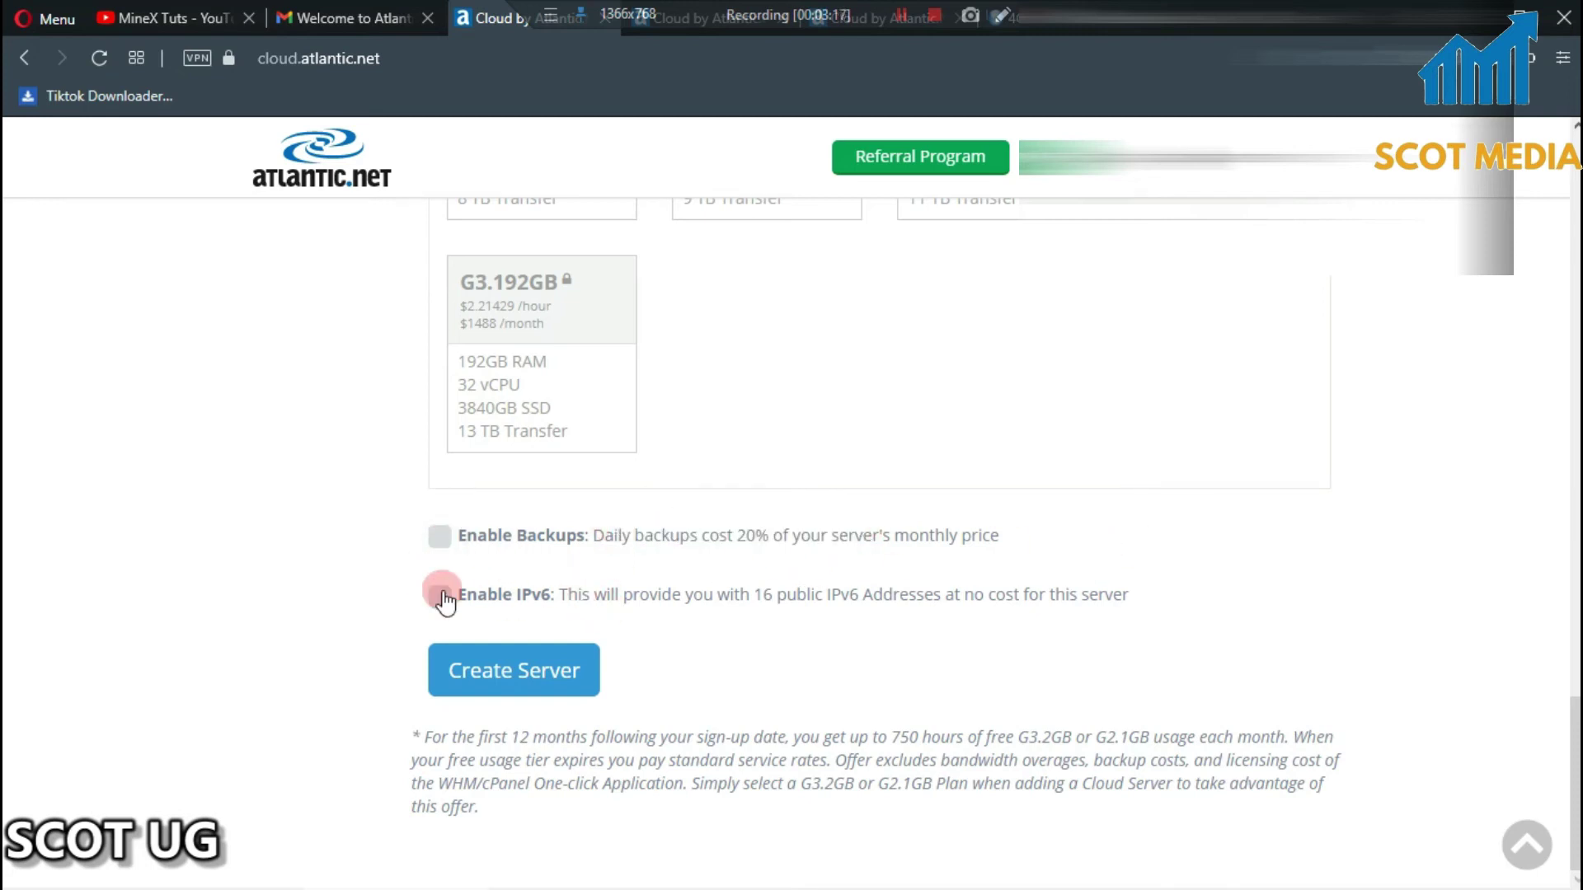
pyautogui.click(439, 595)
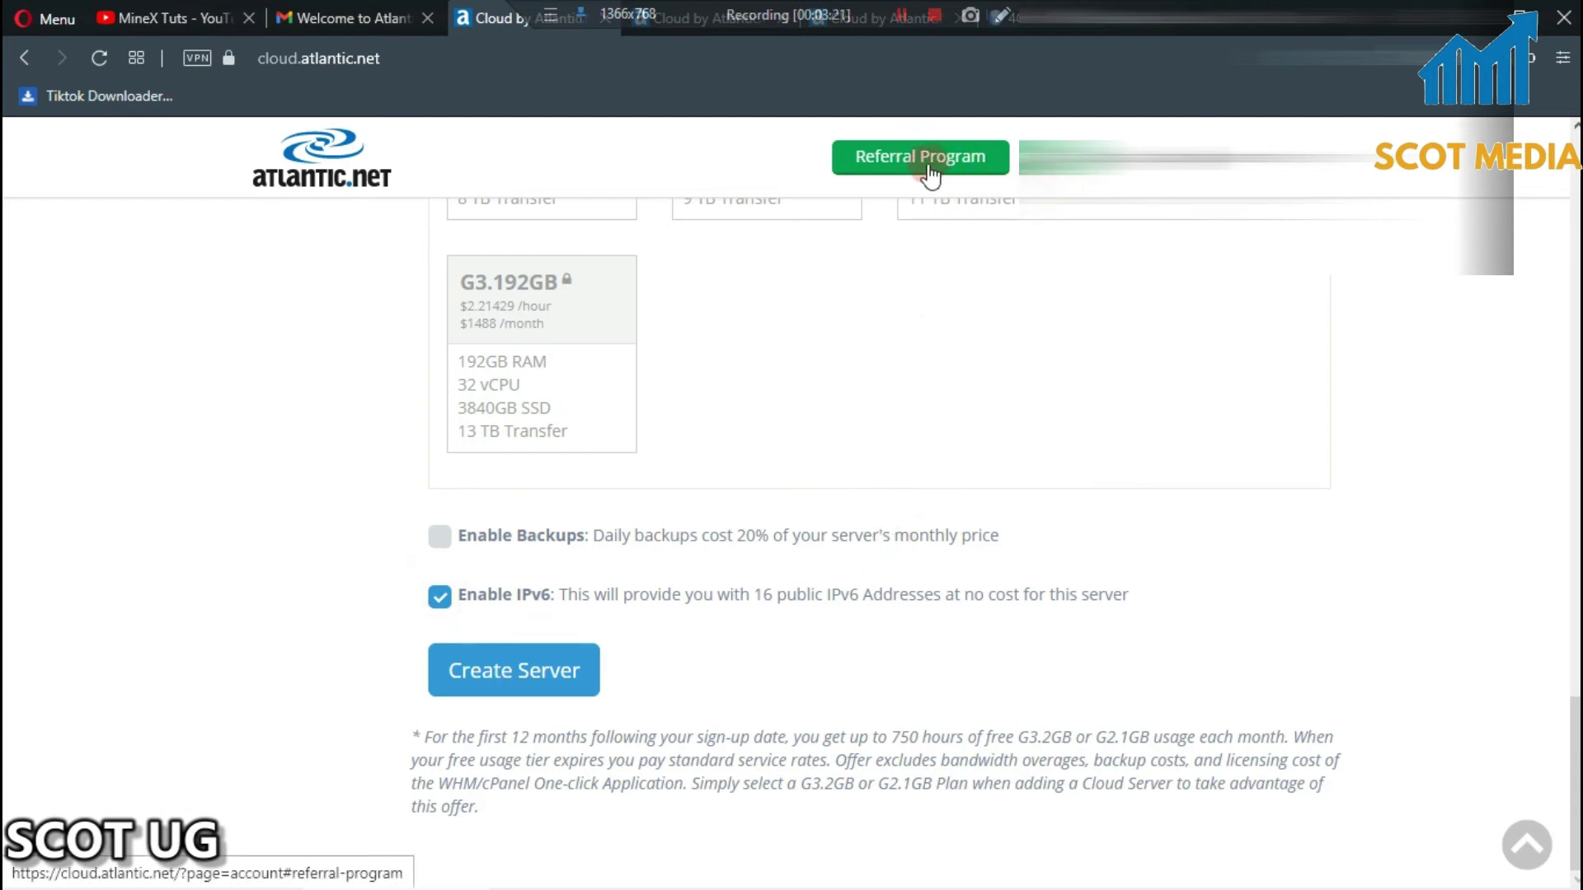
pyautogui.click(569, 686)
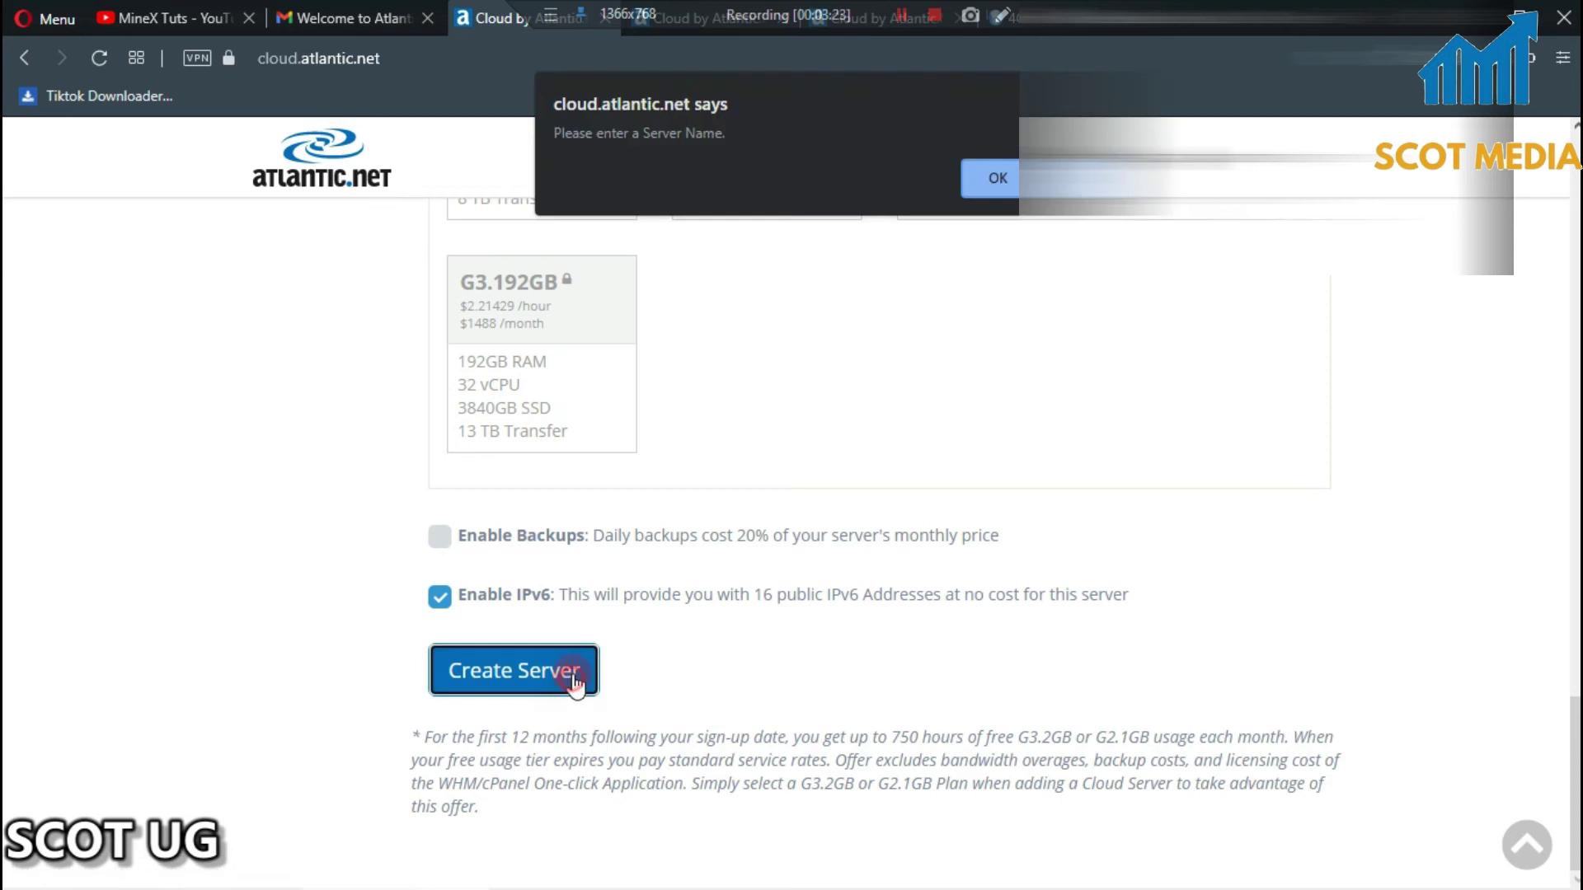
# Dismiss the missing-name alert and enter SCOTUG as the server name.
pyautogui.click(1002, 183)
pyautogui.scroll(6, 977, 376)
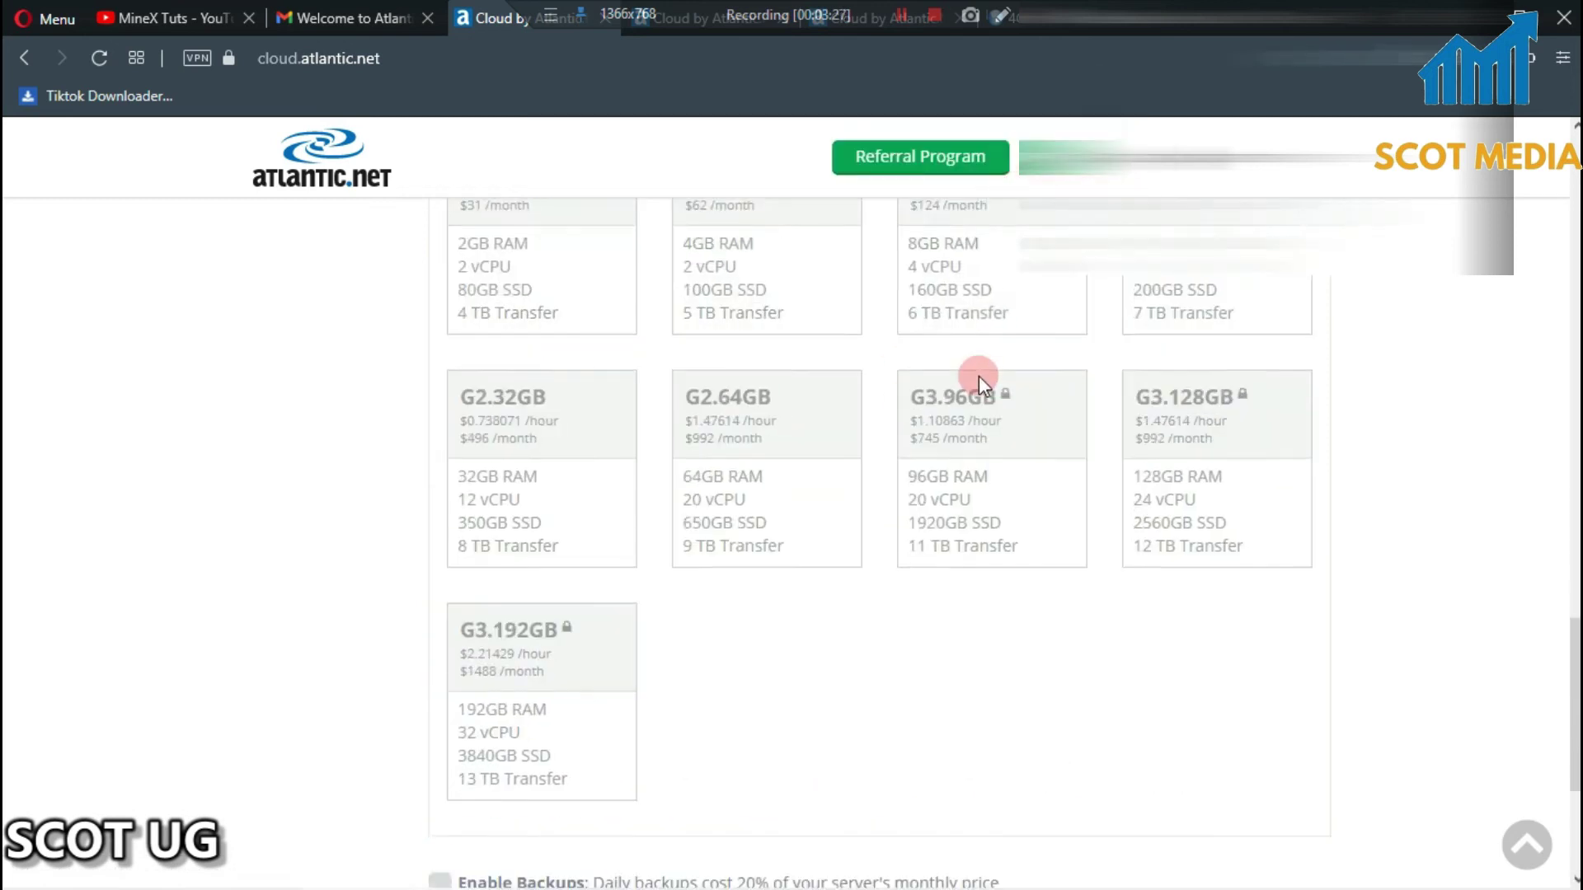
pyautogui.scroll(5, 978, 376)
pyautogui.scroll(5, 978, 376)
pyautogui.scroll(5, 978, 376)
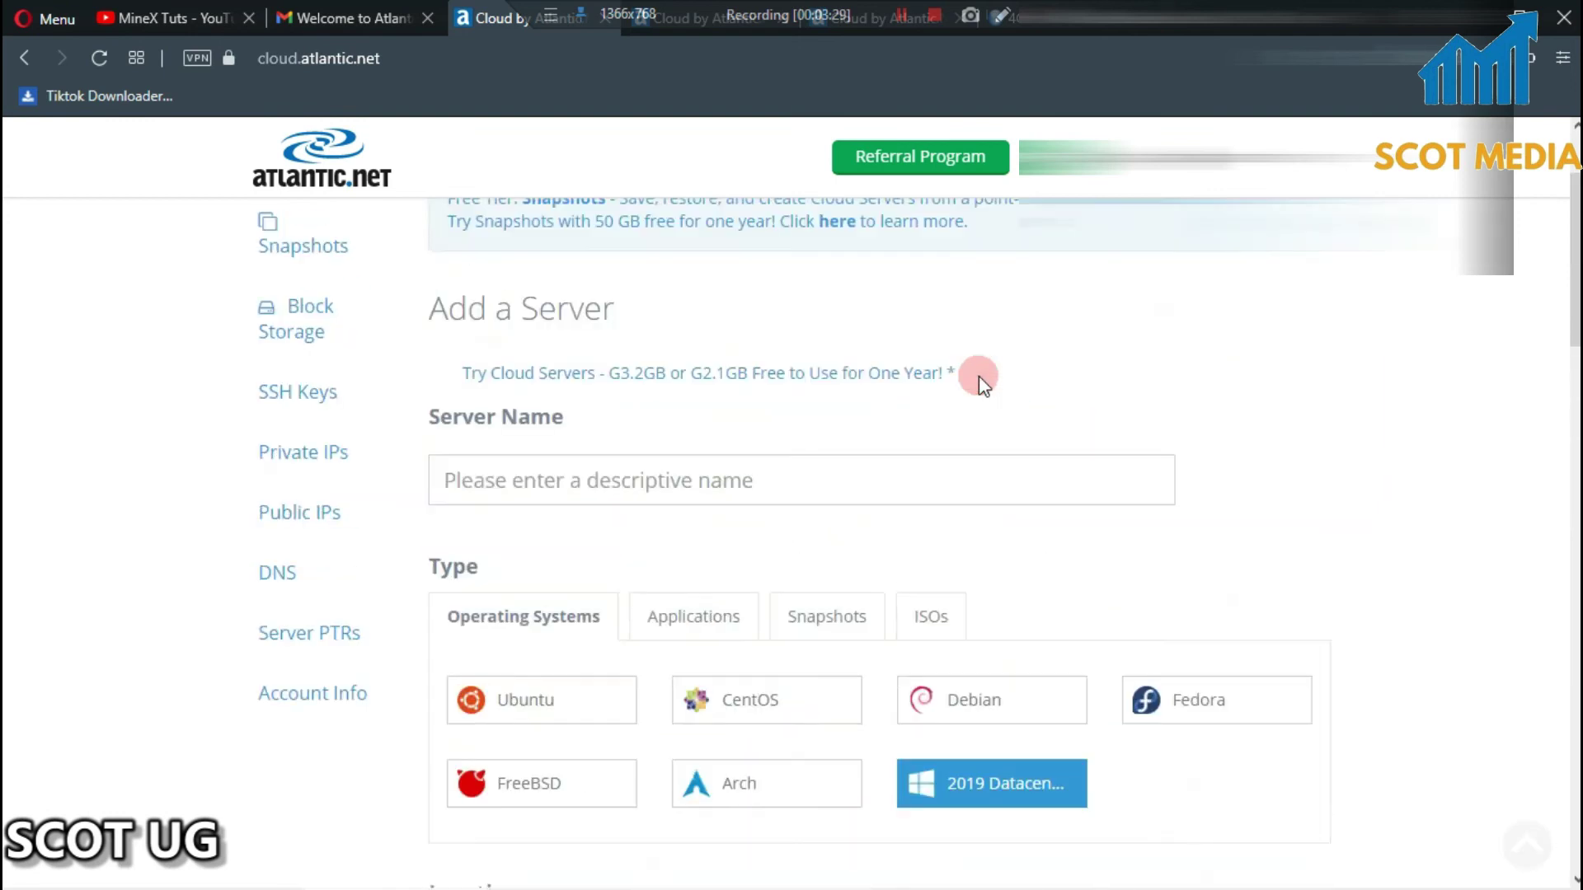
pyautogui.click(736, 488)
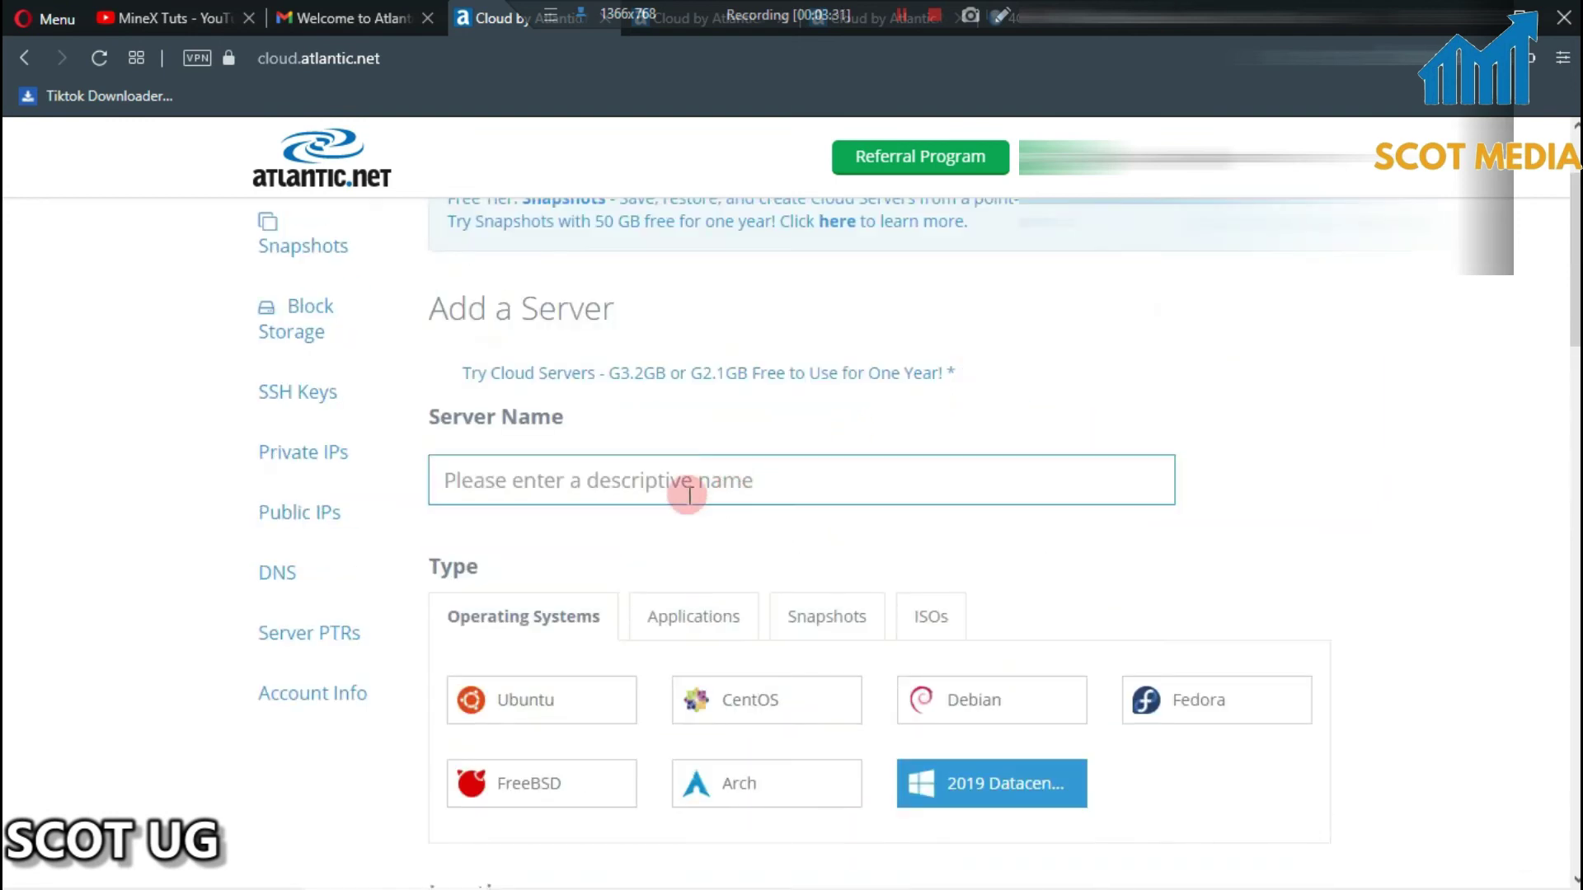
pyautogui.write('sc')
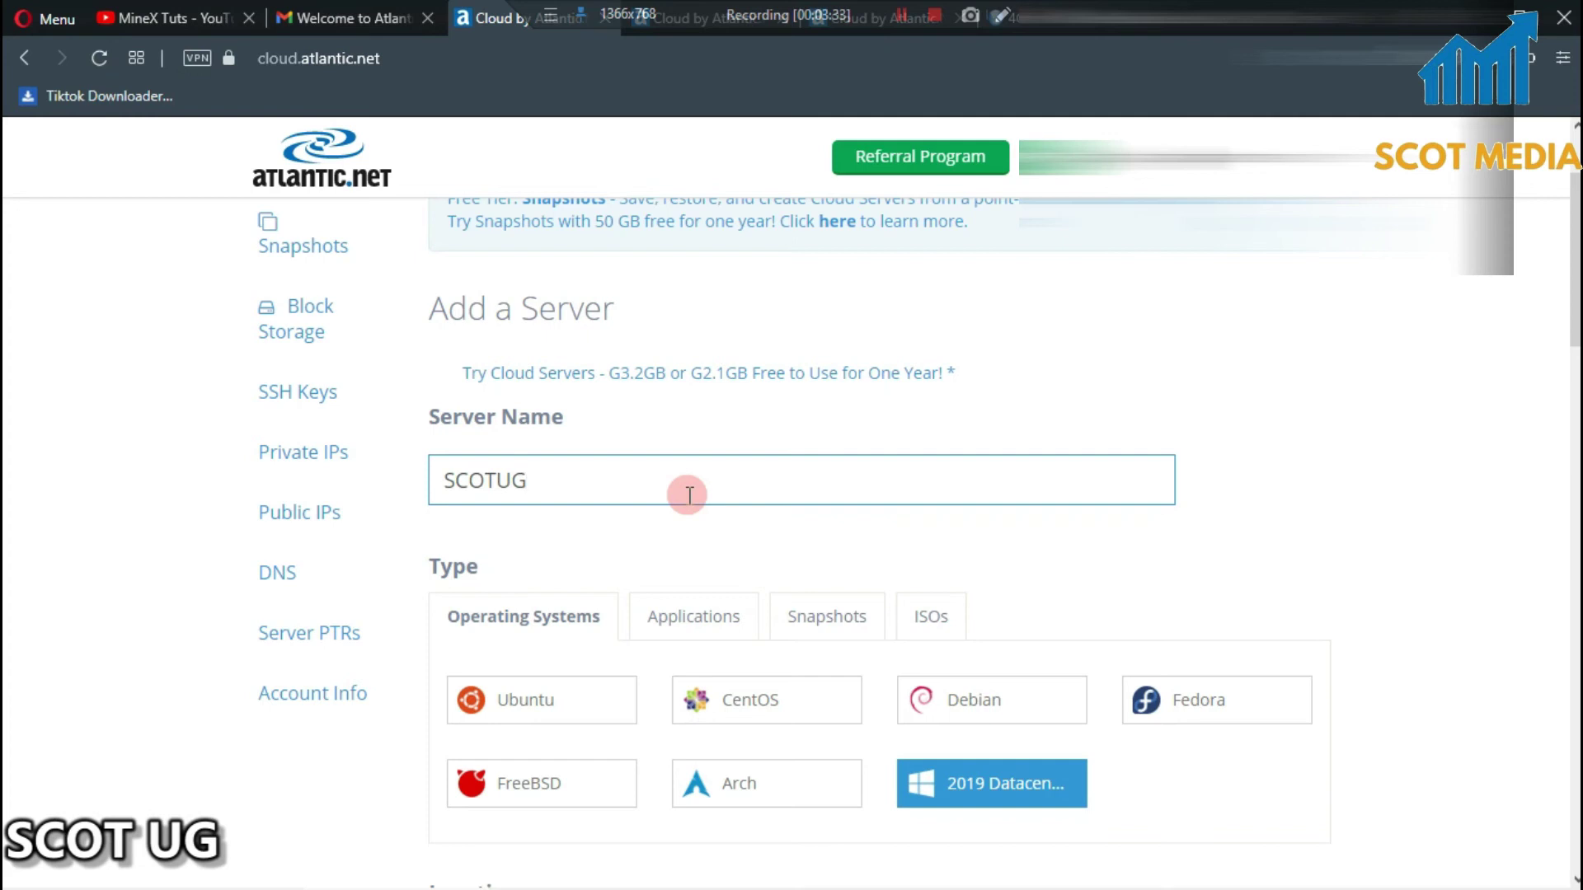
pyautogui.click(1352, 489)
# Submit the SCOTUG server for creation with Create Server.
pyautogui.scroll(-1, 1229, 474)
pyautogui.scroll(-5, 1072, 454)
pyautogui.scroll(-4, 915, 437)
pyautogui.scroll(-3, 882, 445)
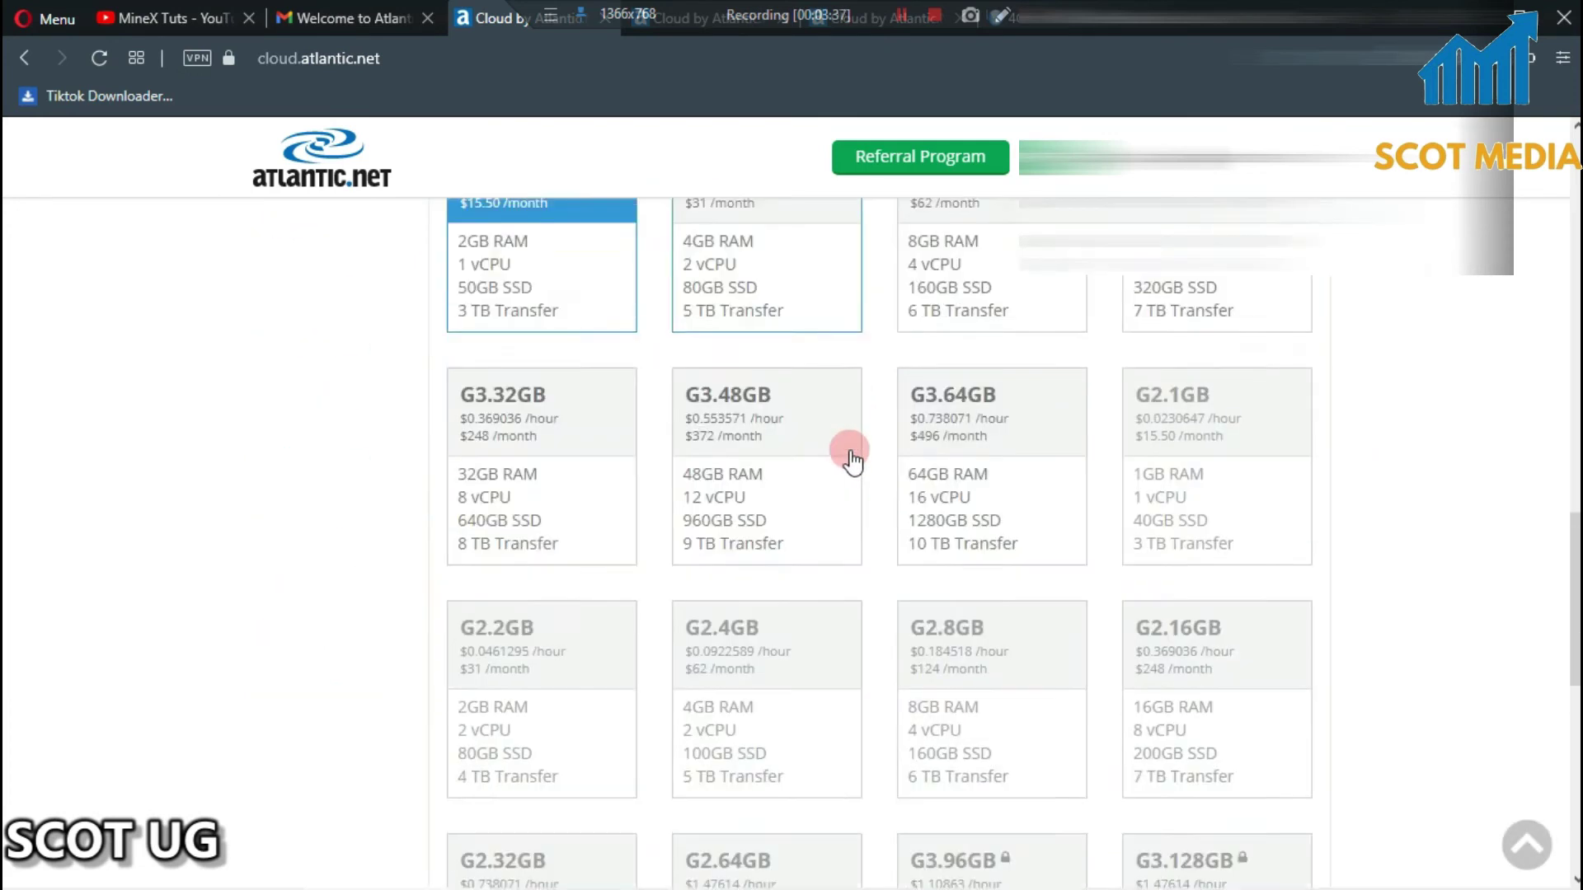
pyautogui.scroll(-5, 767, 449)
pyautogui.scroll(-3, 685, 446)
pyautogui.click(495, 672)
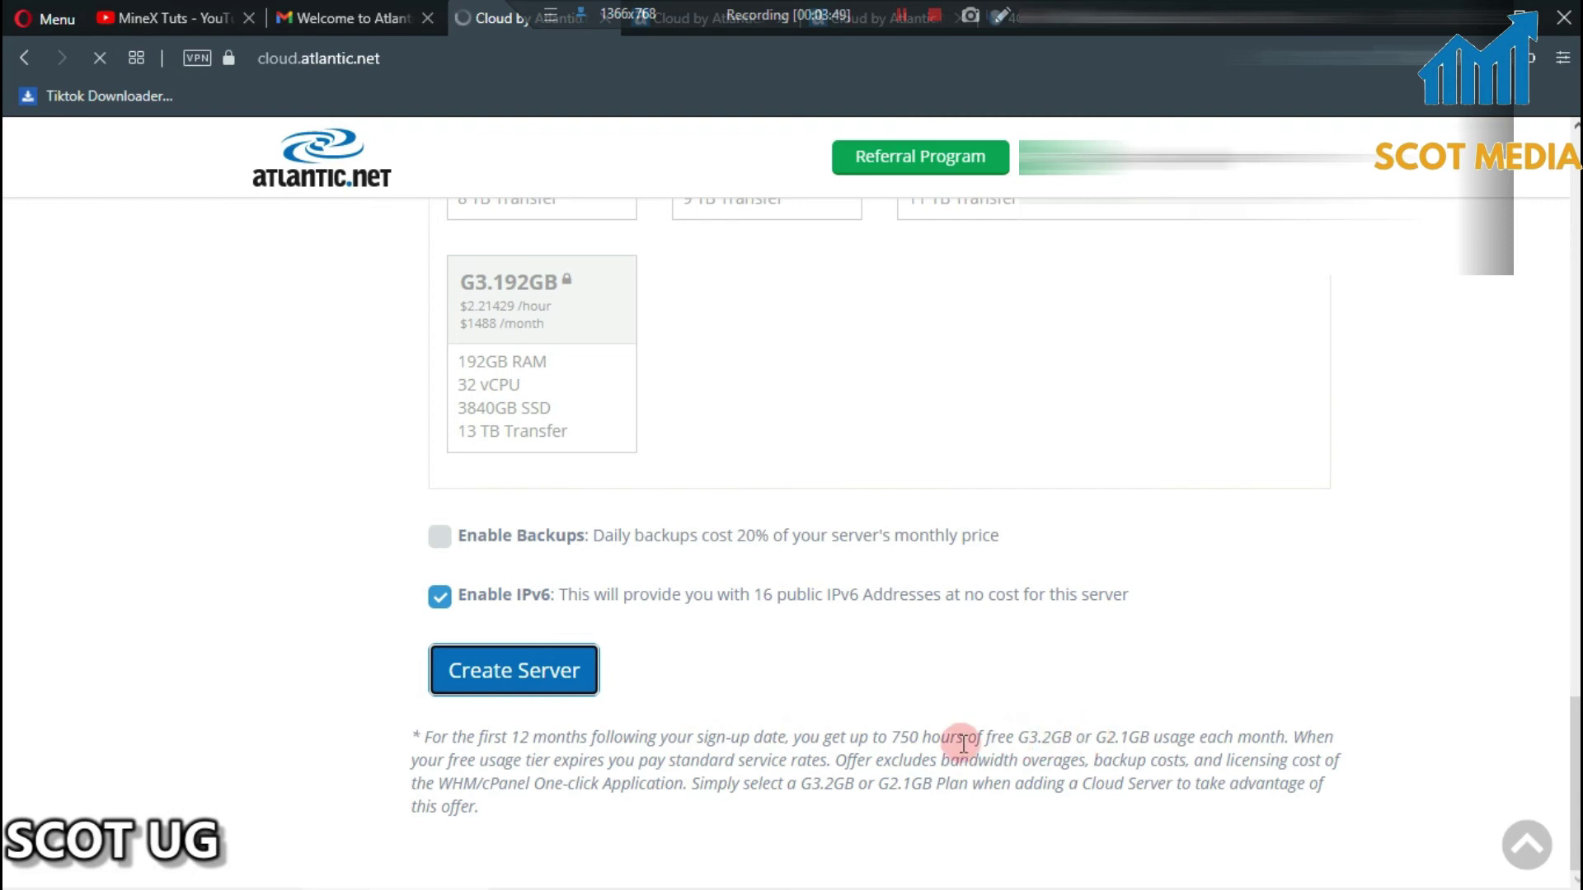
# Scroll the new SCOTUG server page to the green provisioning notice.
pyautogui.scroll(-3, 850, 462)
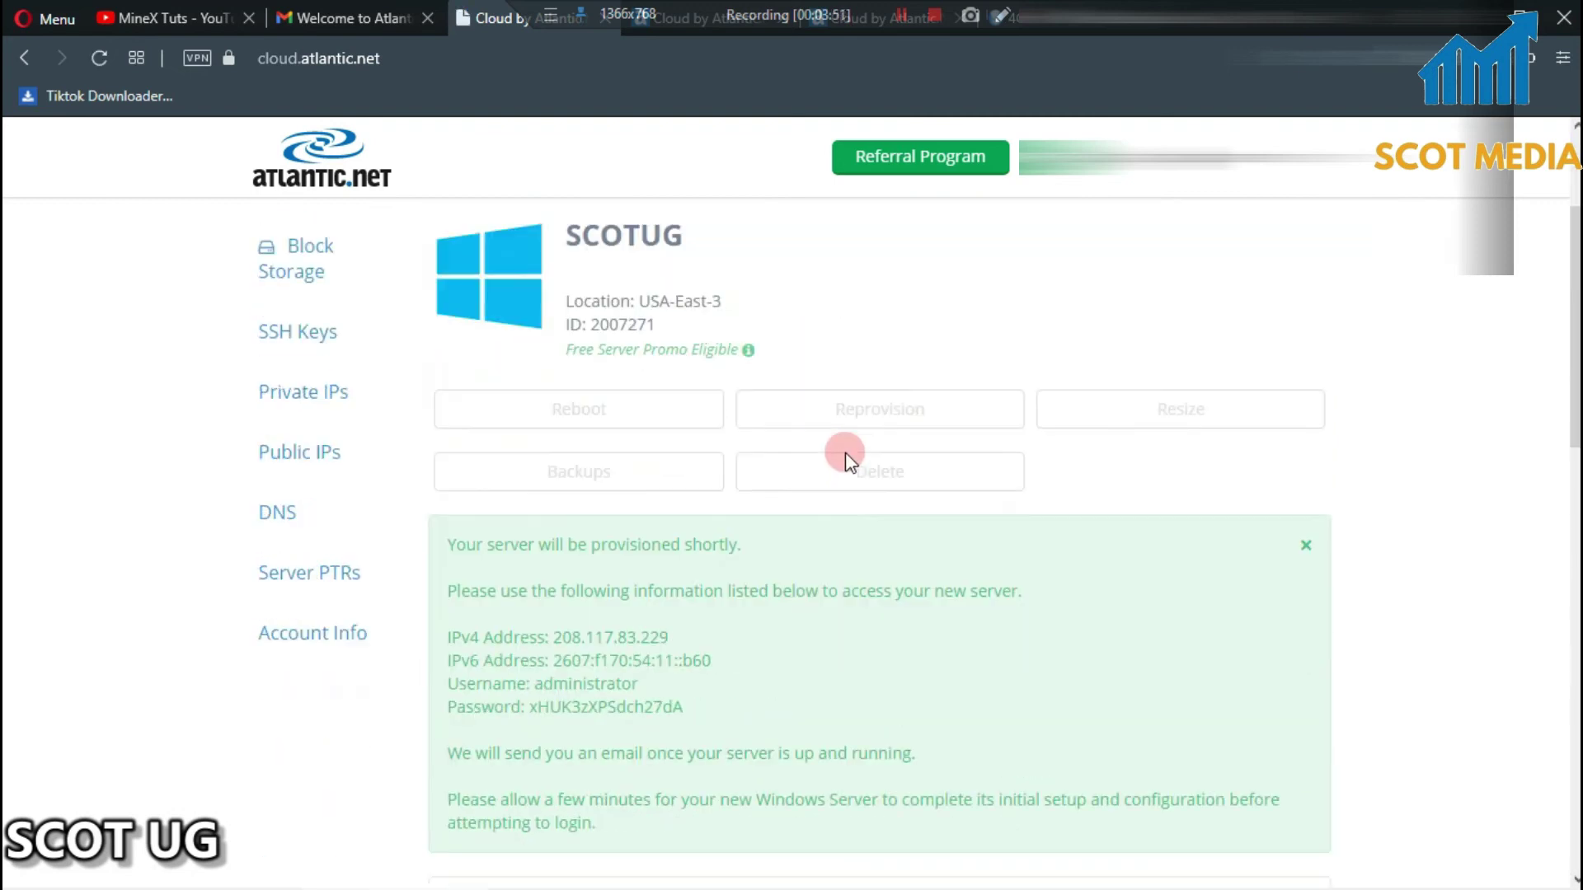
pyautogui.scroll(-5, 849, 462)
pyautogui.scroll(-5, 849, 462)
pyautogui.scroll(-3, 850, 462)
pyautogui.scroll(3, 850, 461)
pyautogui.scroll(2, 849, 462)
pyautogui.scroll(5, 849, 462)
pyautogui.scroll(4, 850, 460)
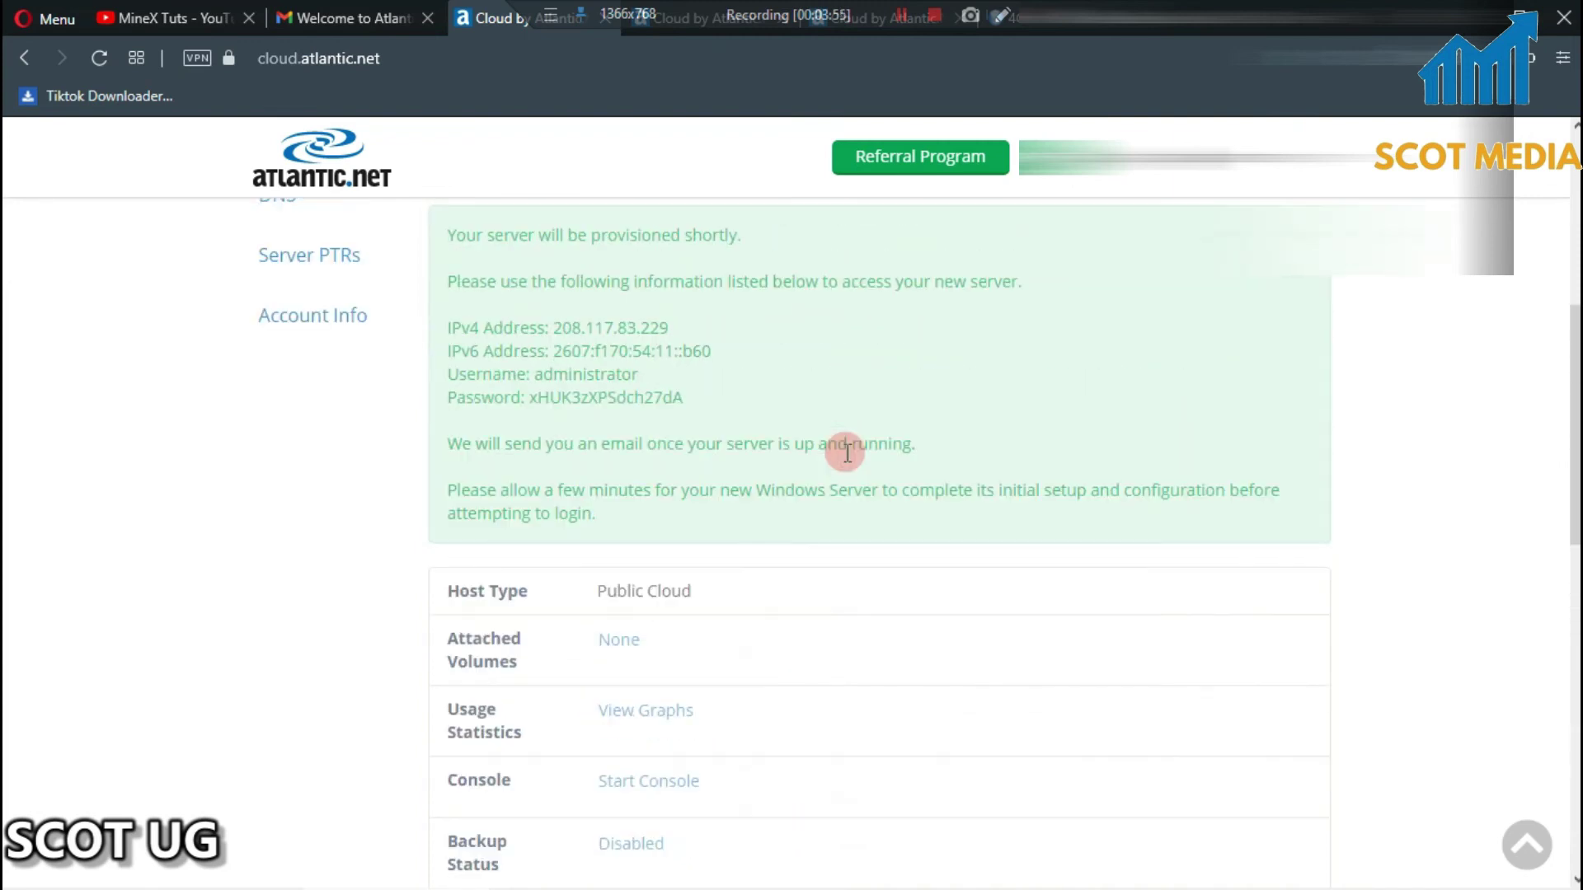
pyautogui.scroll(3, 847, 453)
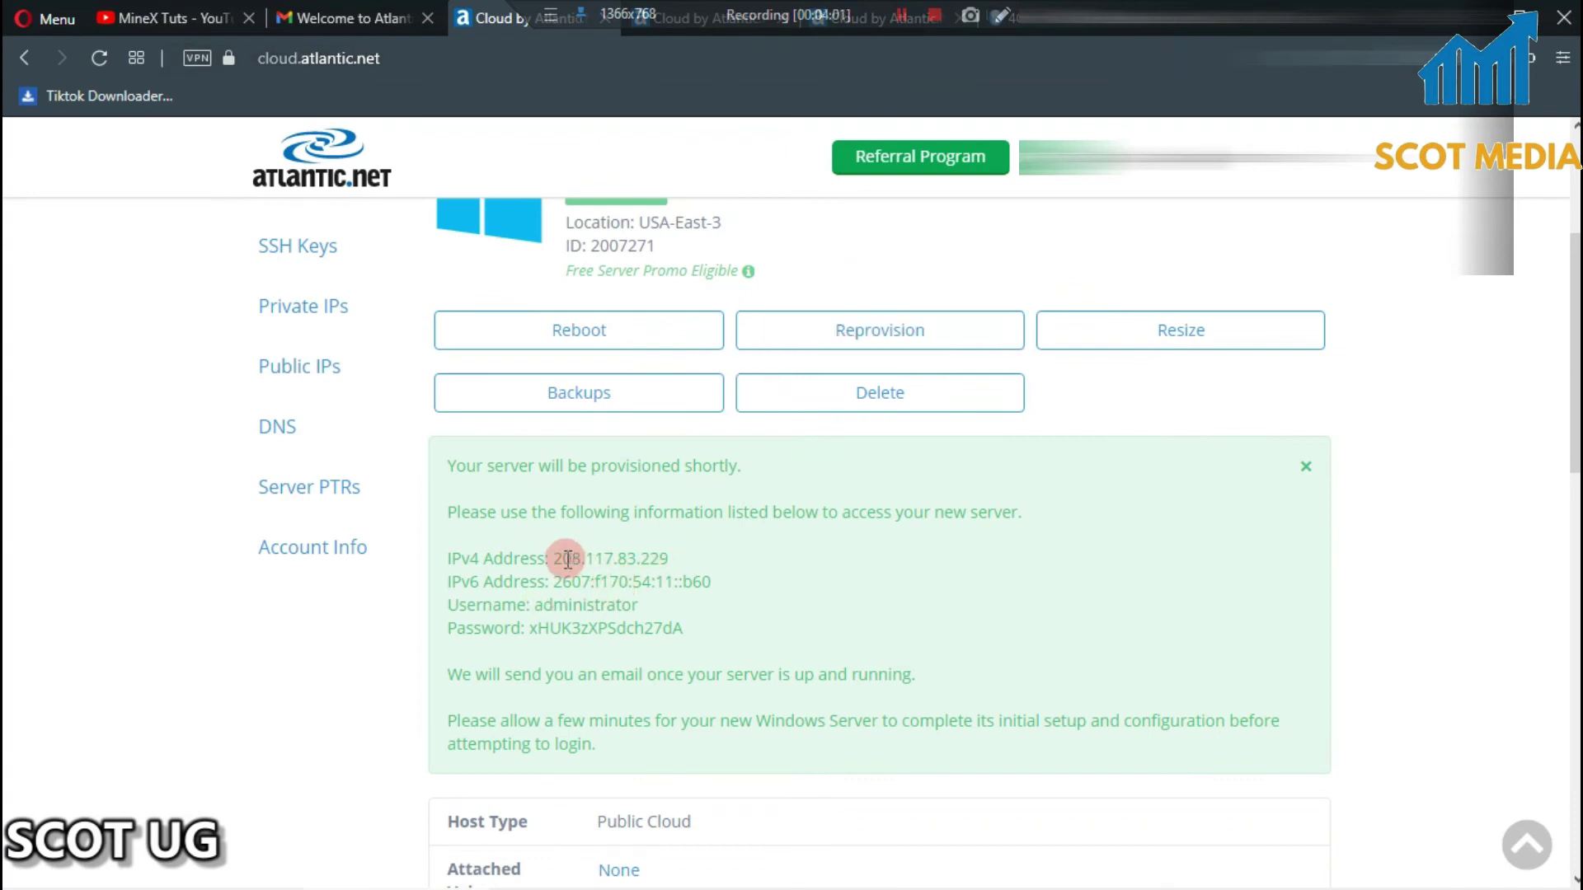
# Highlight the server's IPv4 address, IPv6 address and administrator password.
pyautogui.moveTo(562, 559); pyautogui.dragTo(708, 558)
pyautogui.click(805, 600)
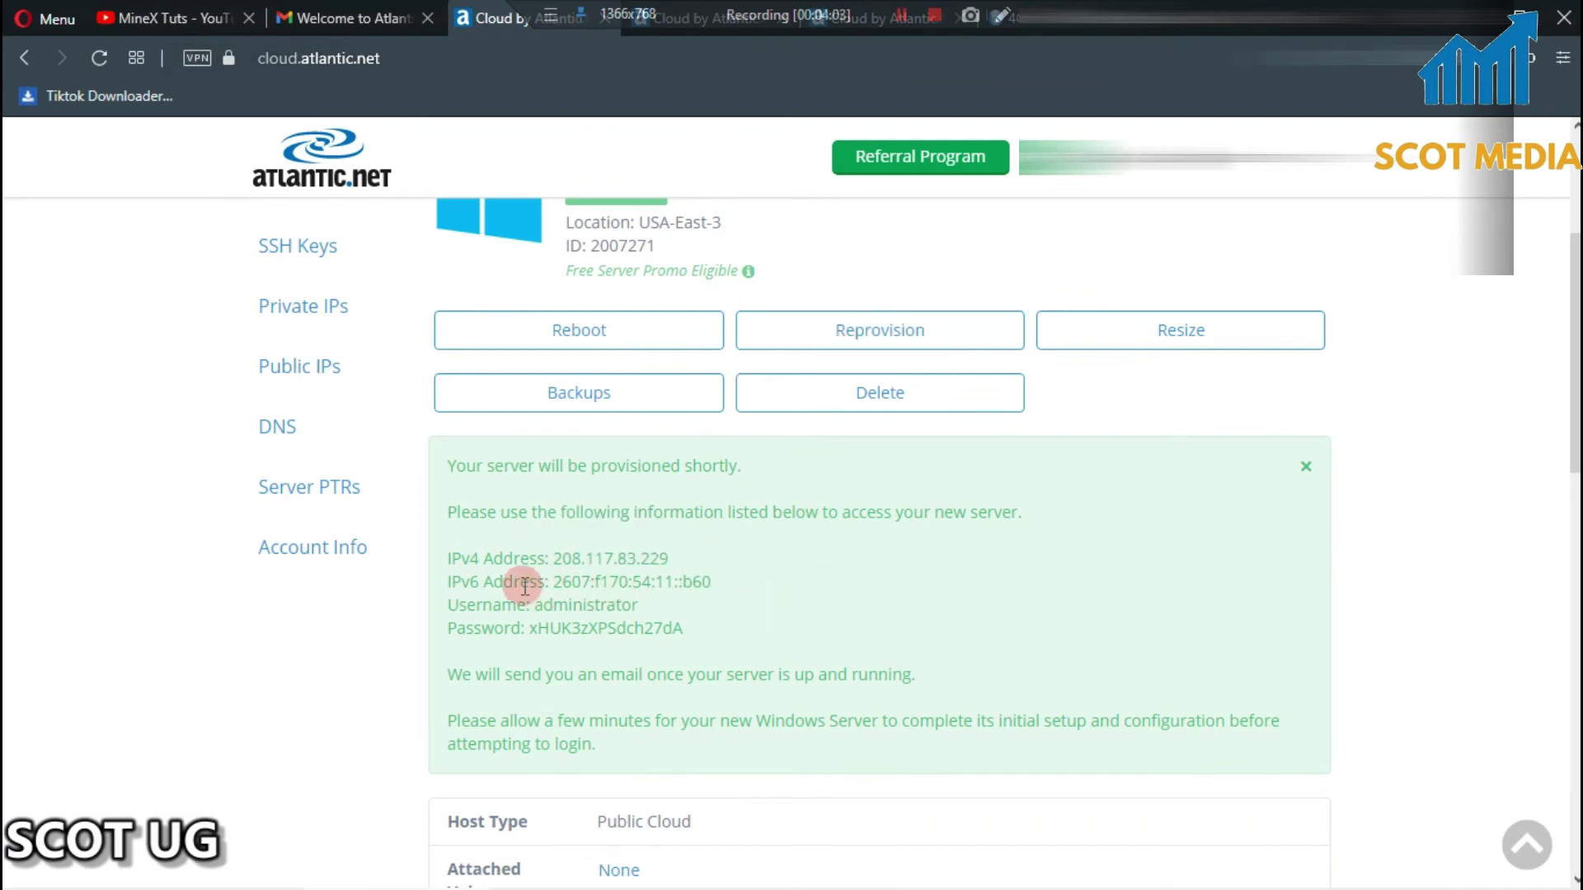
pyautogui.moveTo(519, 582); pyautogui.dragTo(589, 581)
pyautogui.click(1060, 609)
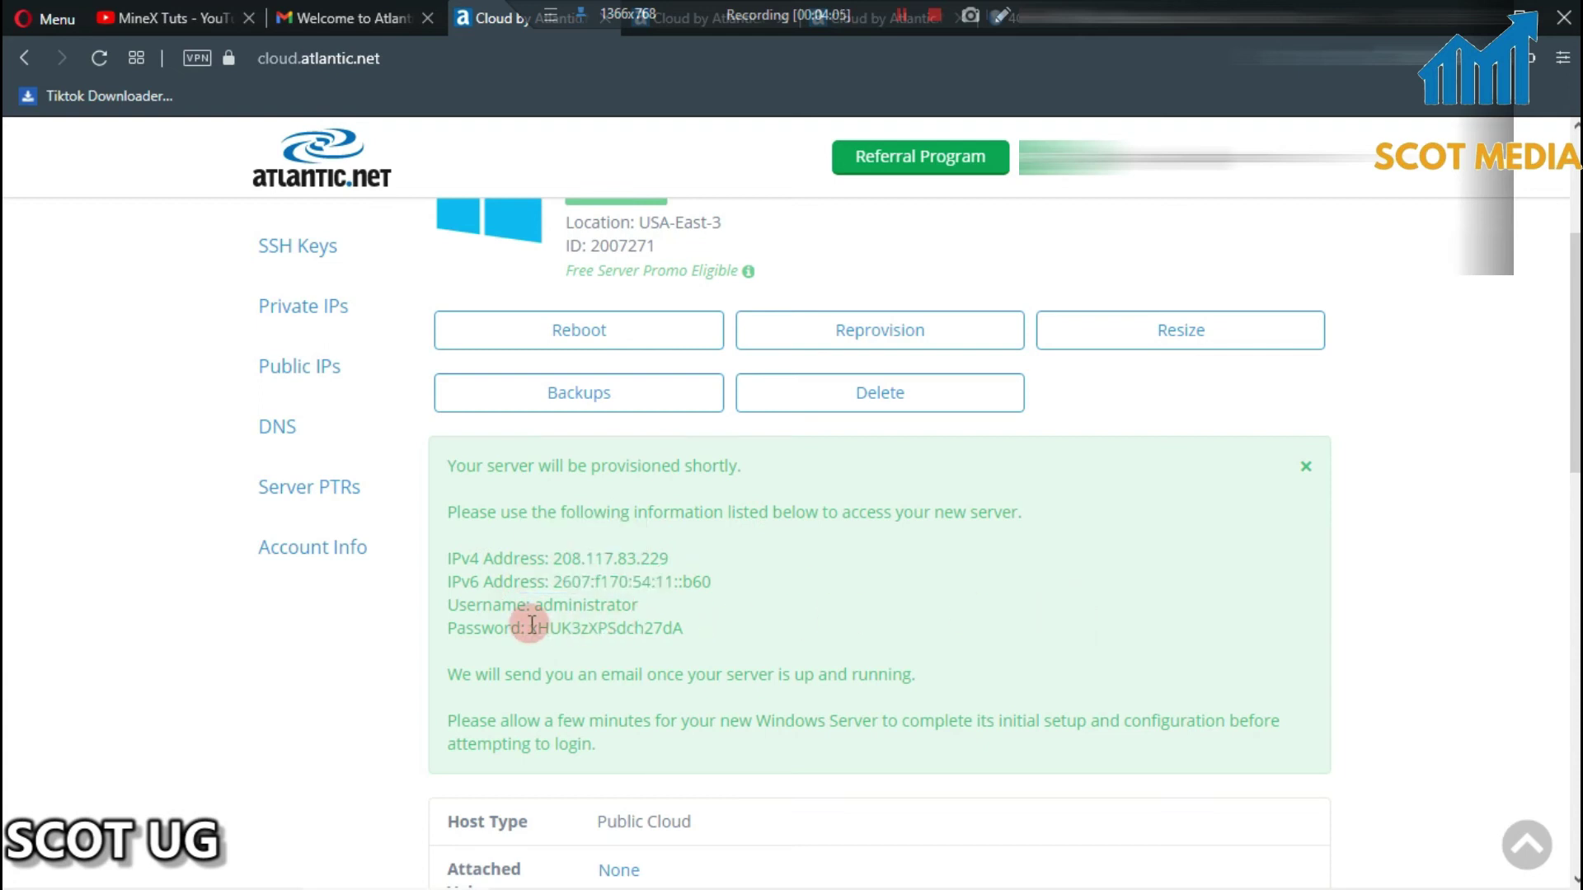
pyautogui.moveTo(528, 628); pyautogui.dragTo(898, 630)
pyautogui.click(899, 631)
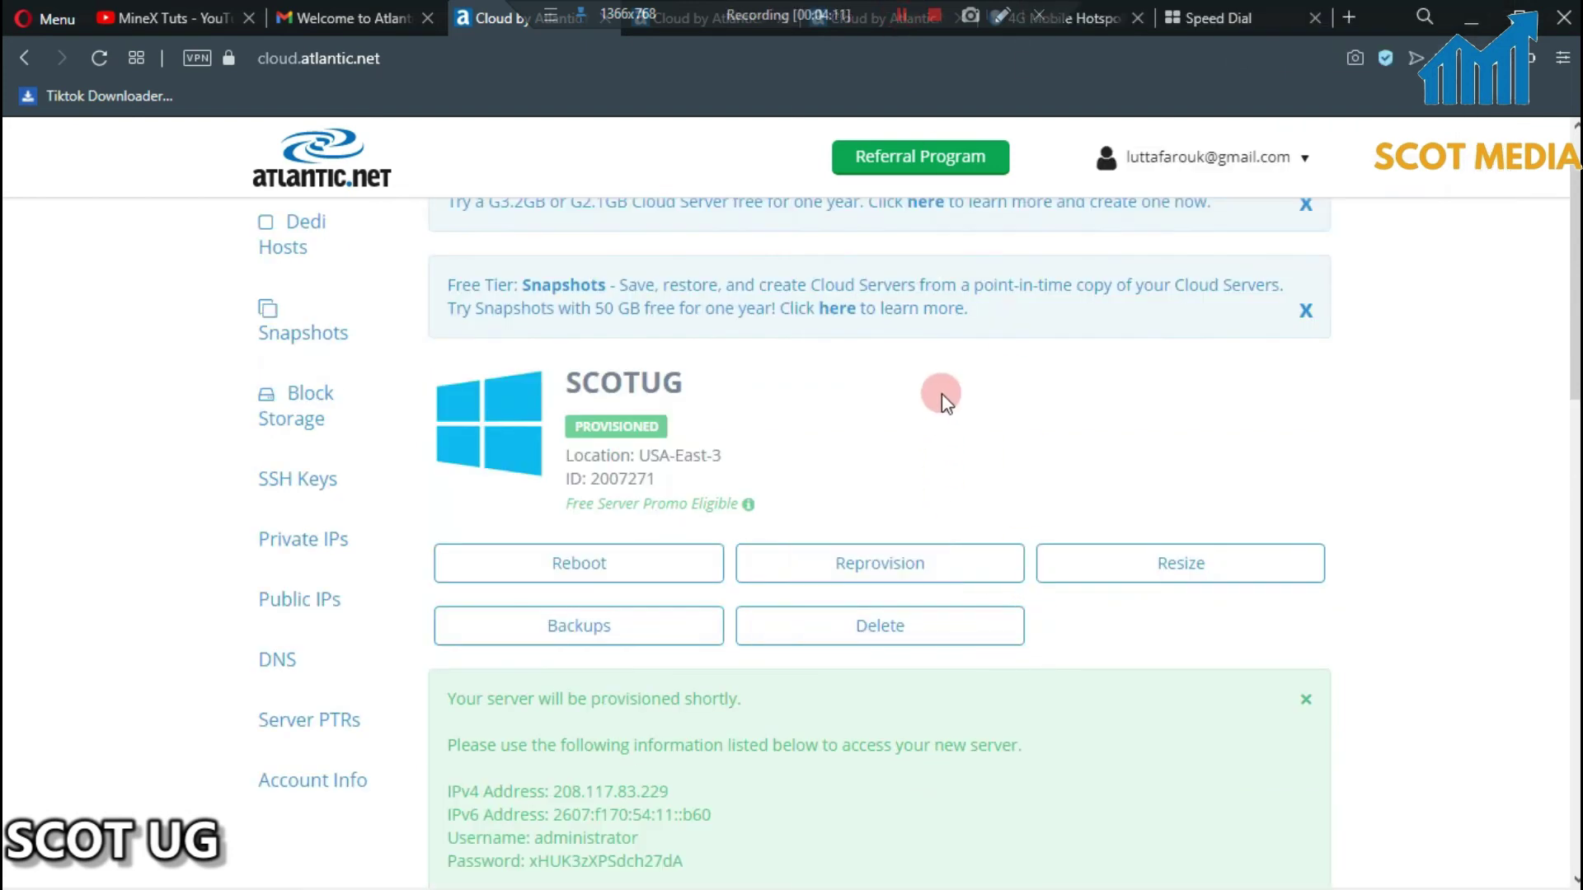
# Review Account Settings and the Referral Program, then return to the Servers list showing SCOTUG Provisioned.
pyautogui.click(919, 158)
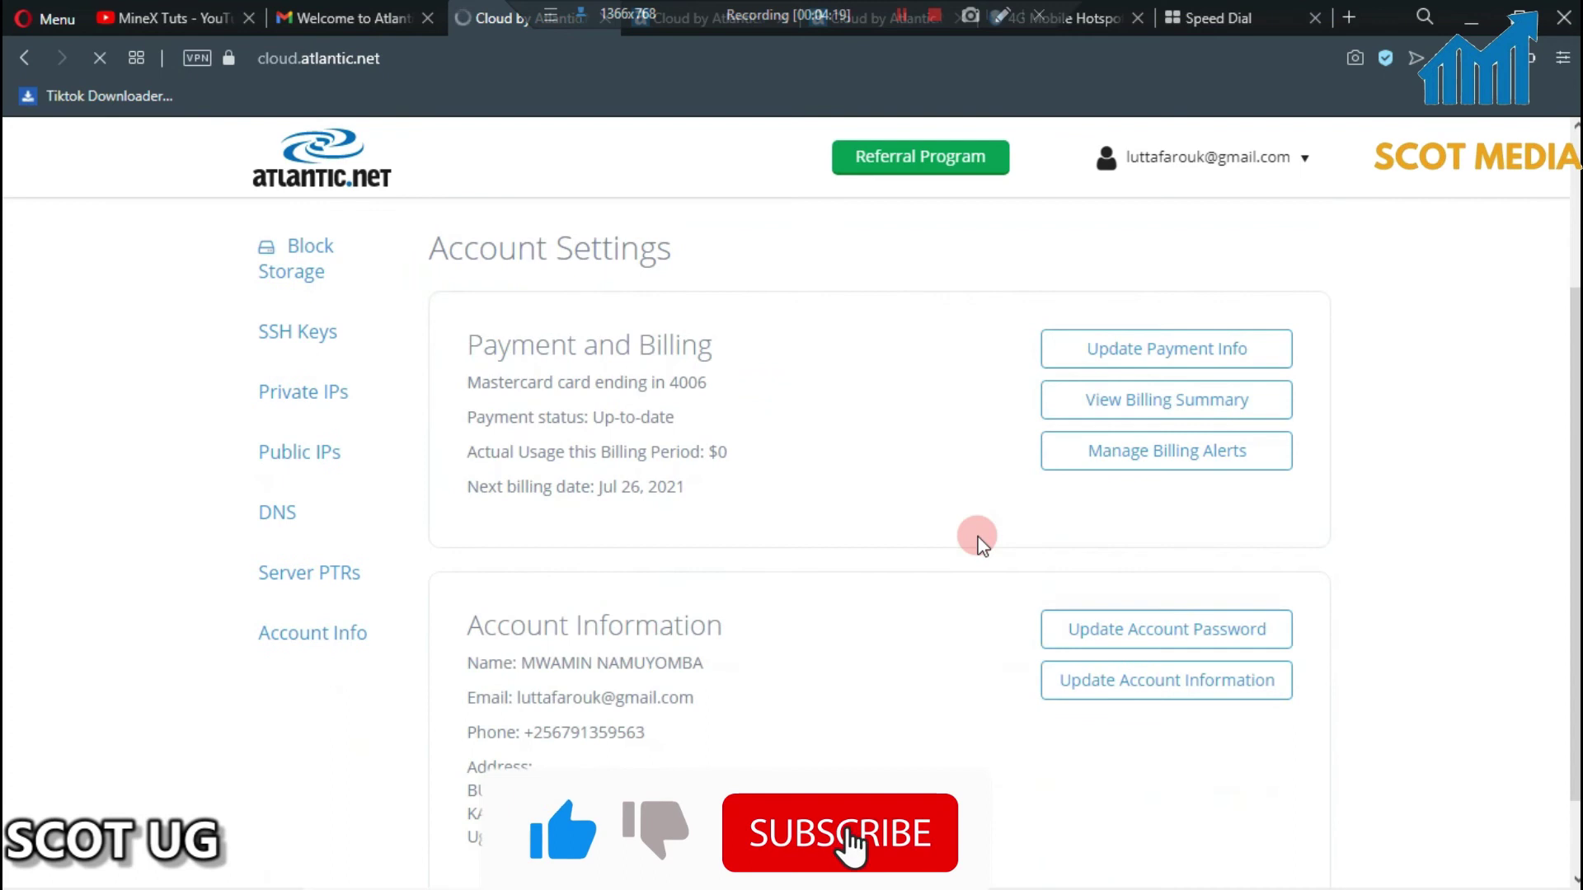
pyautogui.scroll(-3, 978, 540)
pyautogui.scroll(-3, 978, 540)
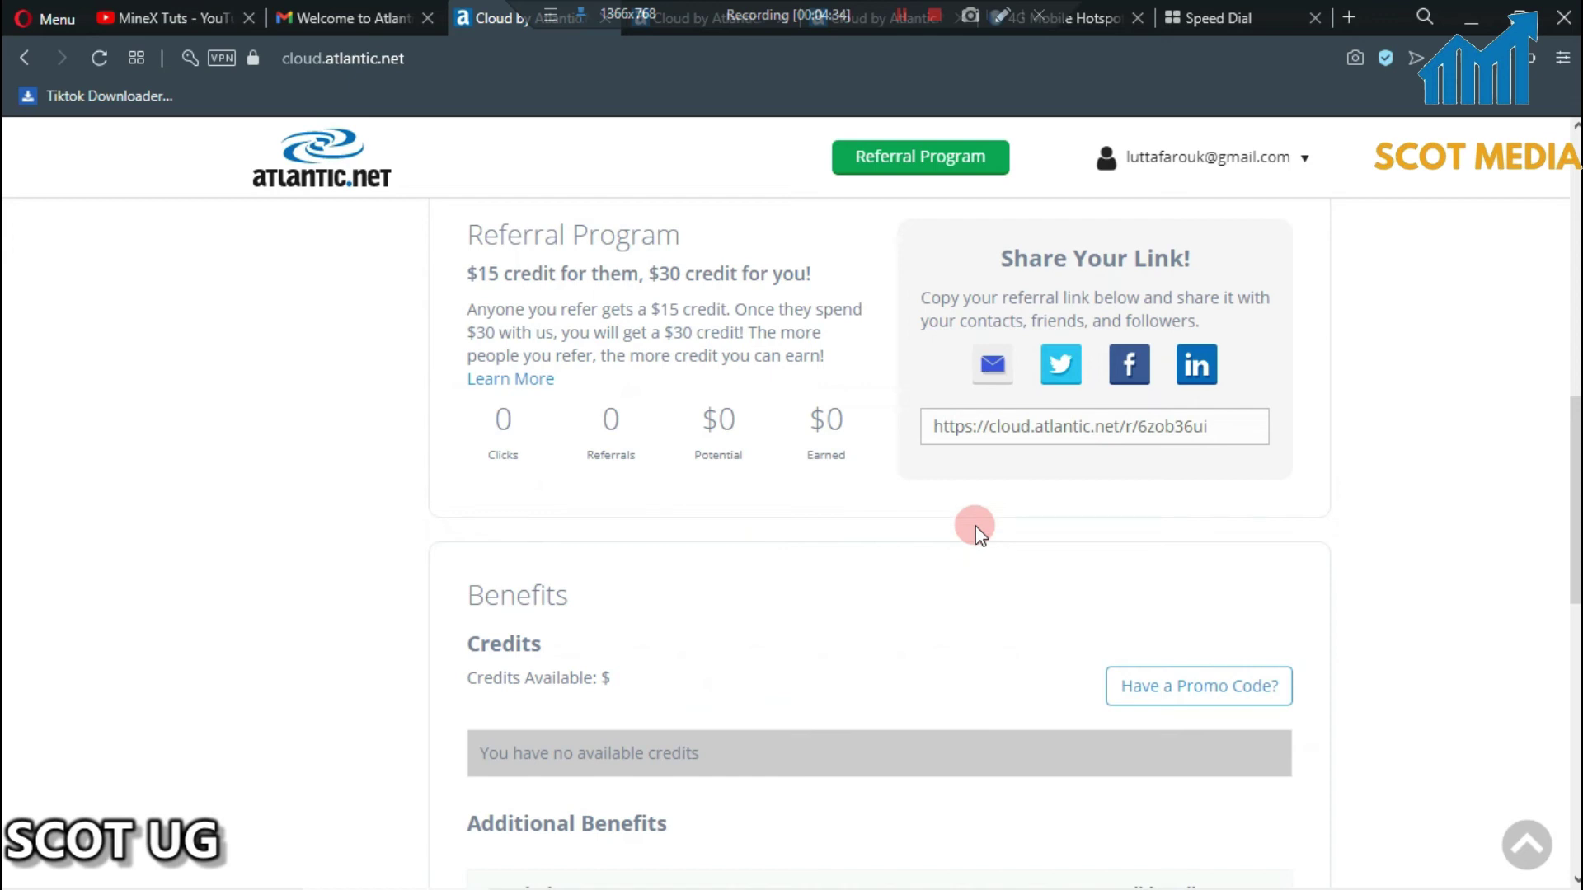
pyautogui.click(908, 11)
pyautogui.scroll(-1, 614, 446)
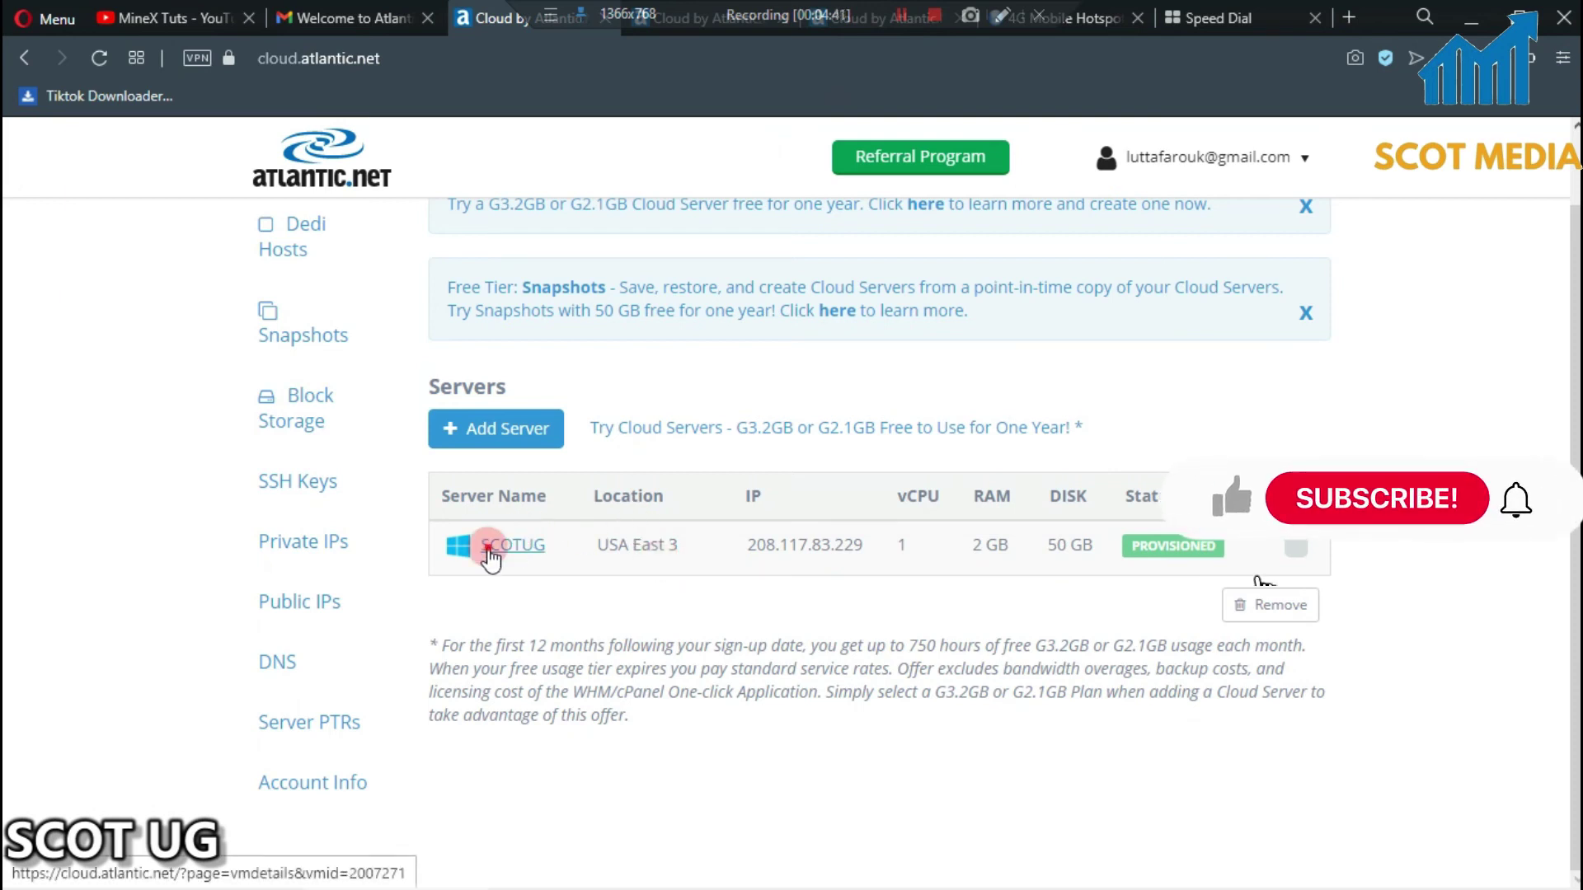
# View SCOTUG's details page: Provisioned in USA-East-3, ID 2007271.
pyautogui.click(503, 545)
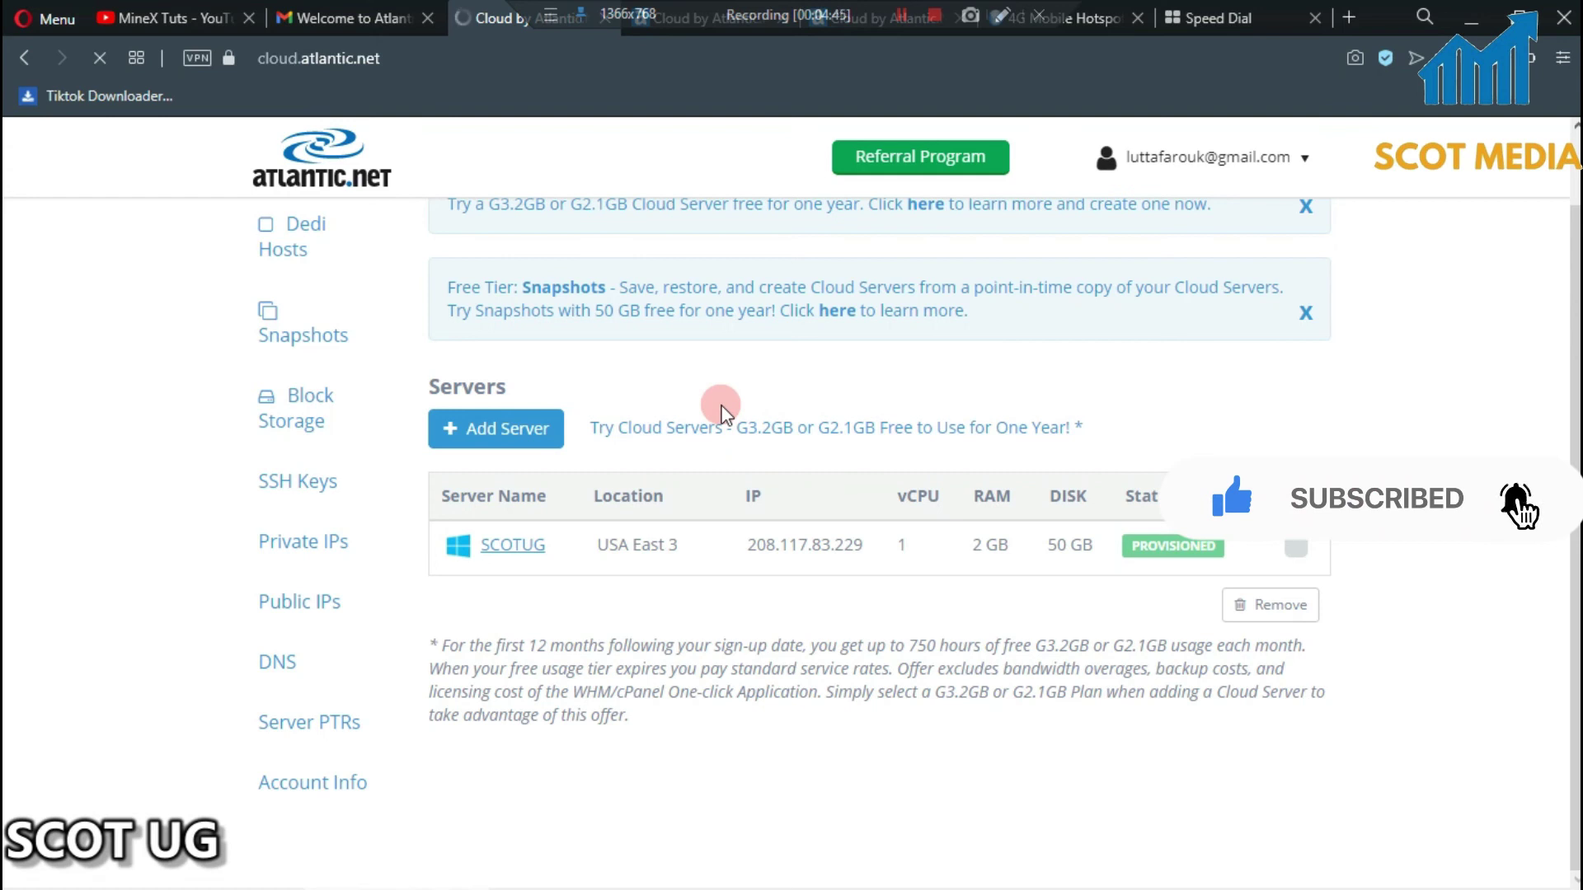
pyautogui.scroll(-3, 717, 417)
pyautogui.scroll(-3, 718, 420)
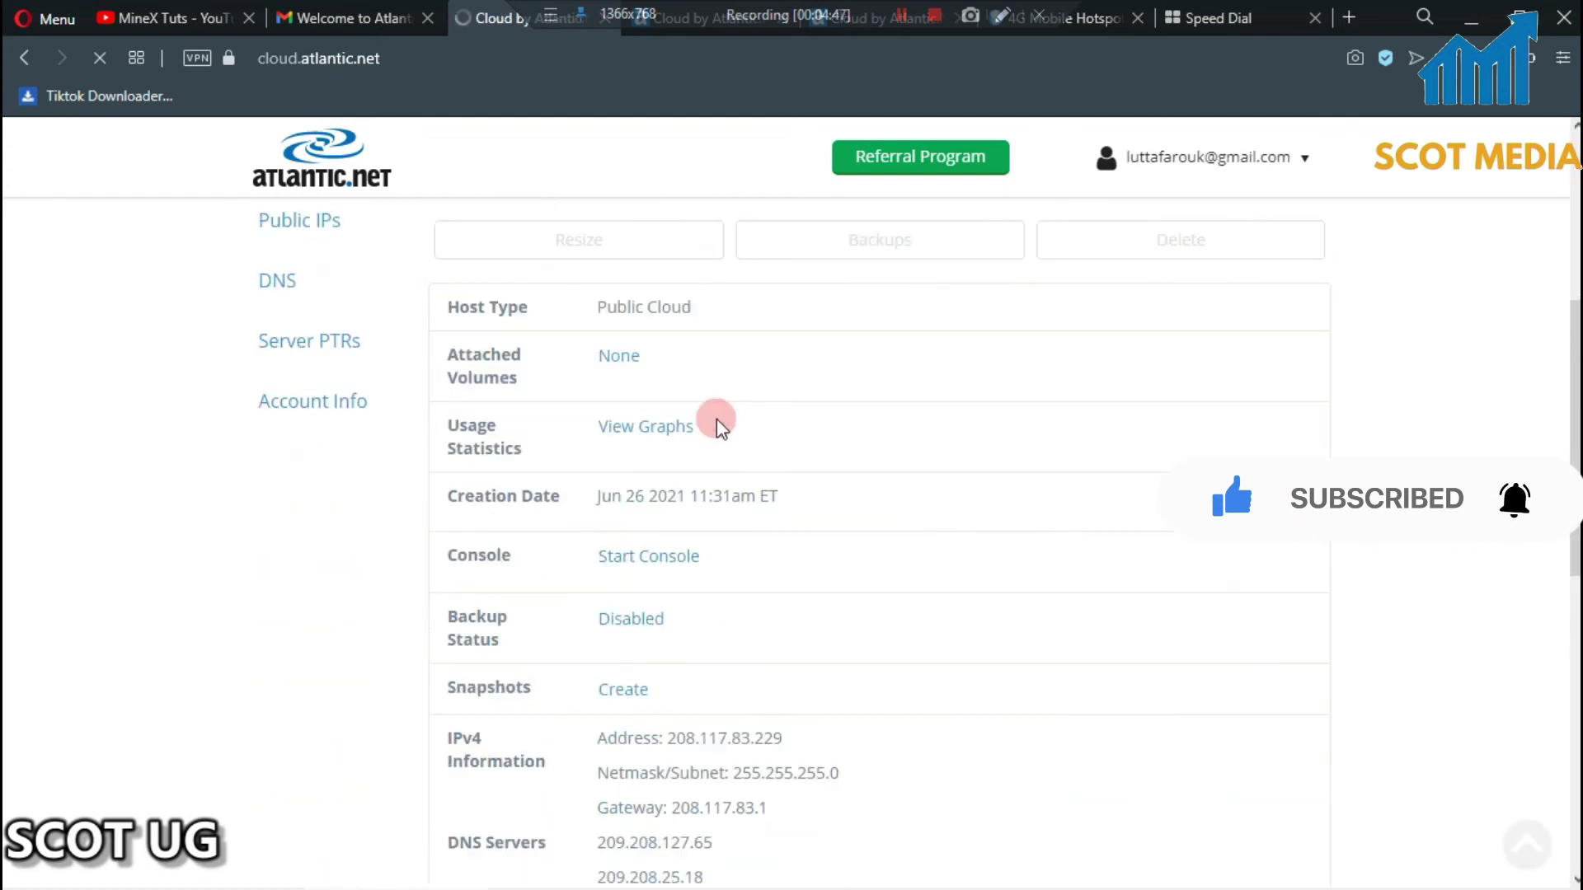
pyautogui.scroll(-4, 717, 420)
pyautogui.scroll(7, 717, 420)
pyautogui.scroll(2, 717, 418)
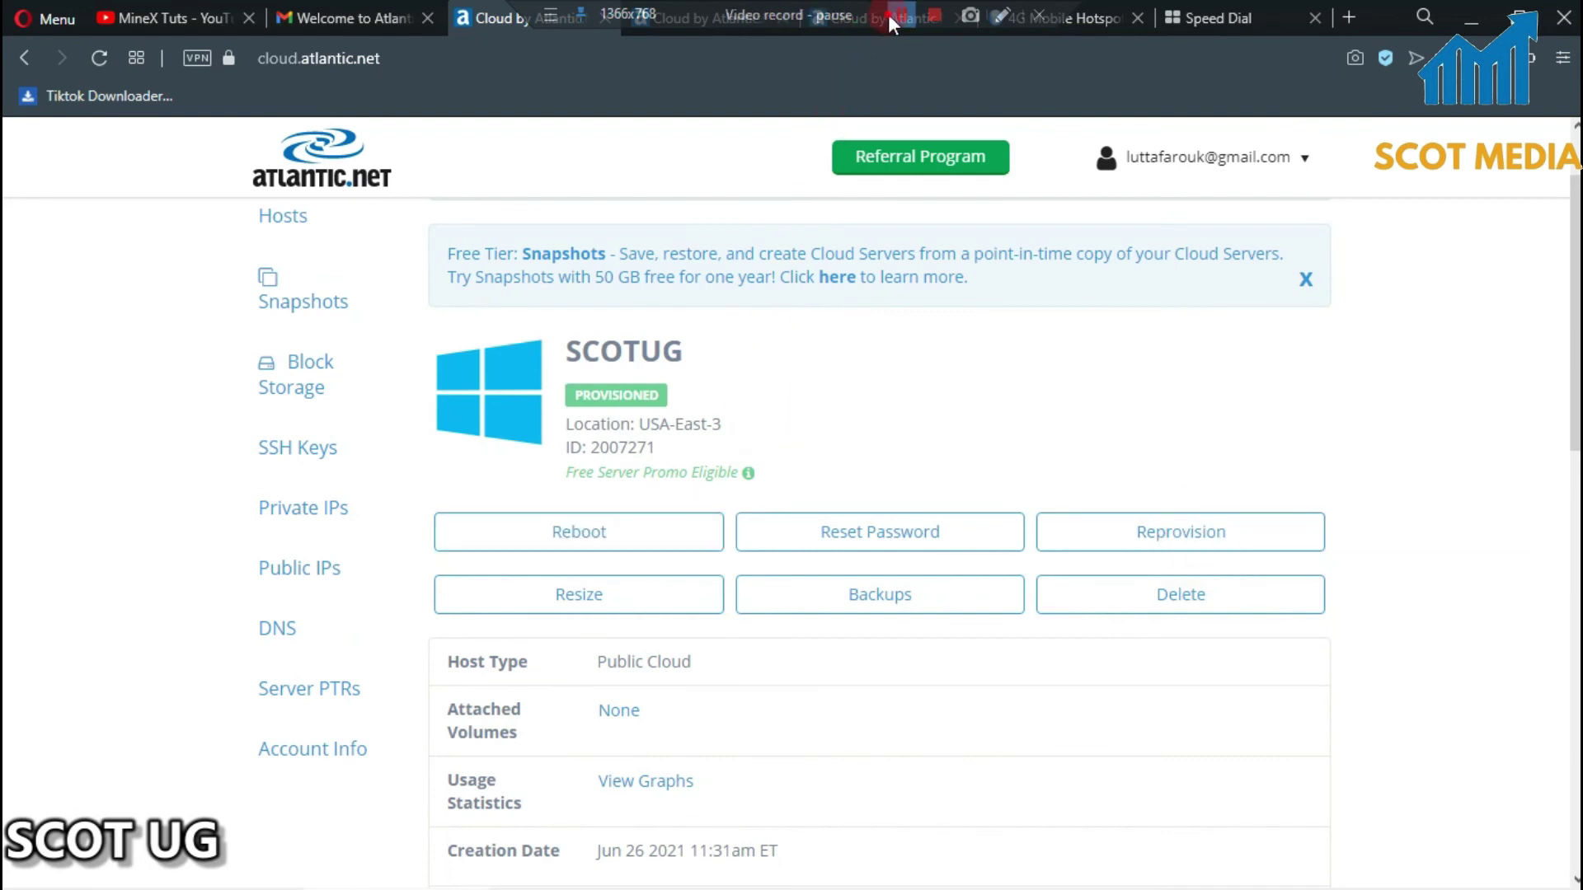
# Copy the IPv4 address 208.117.83.229 from the SCOTUG email and bring up Remote Desktop Connection.
pyautogui.hotkey('ctrl', 'Tab')
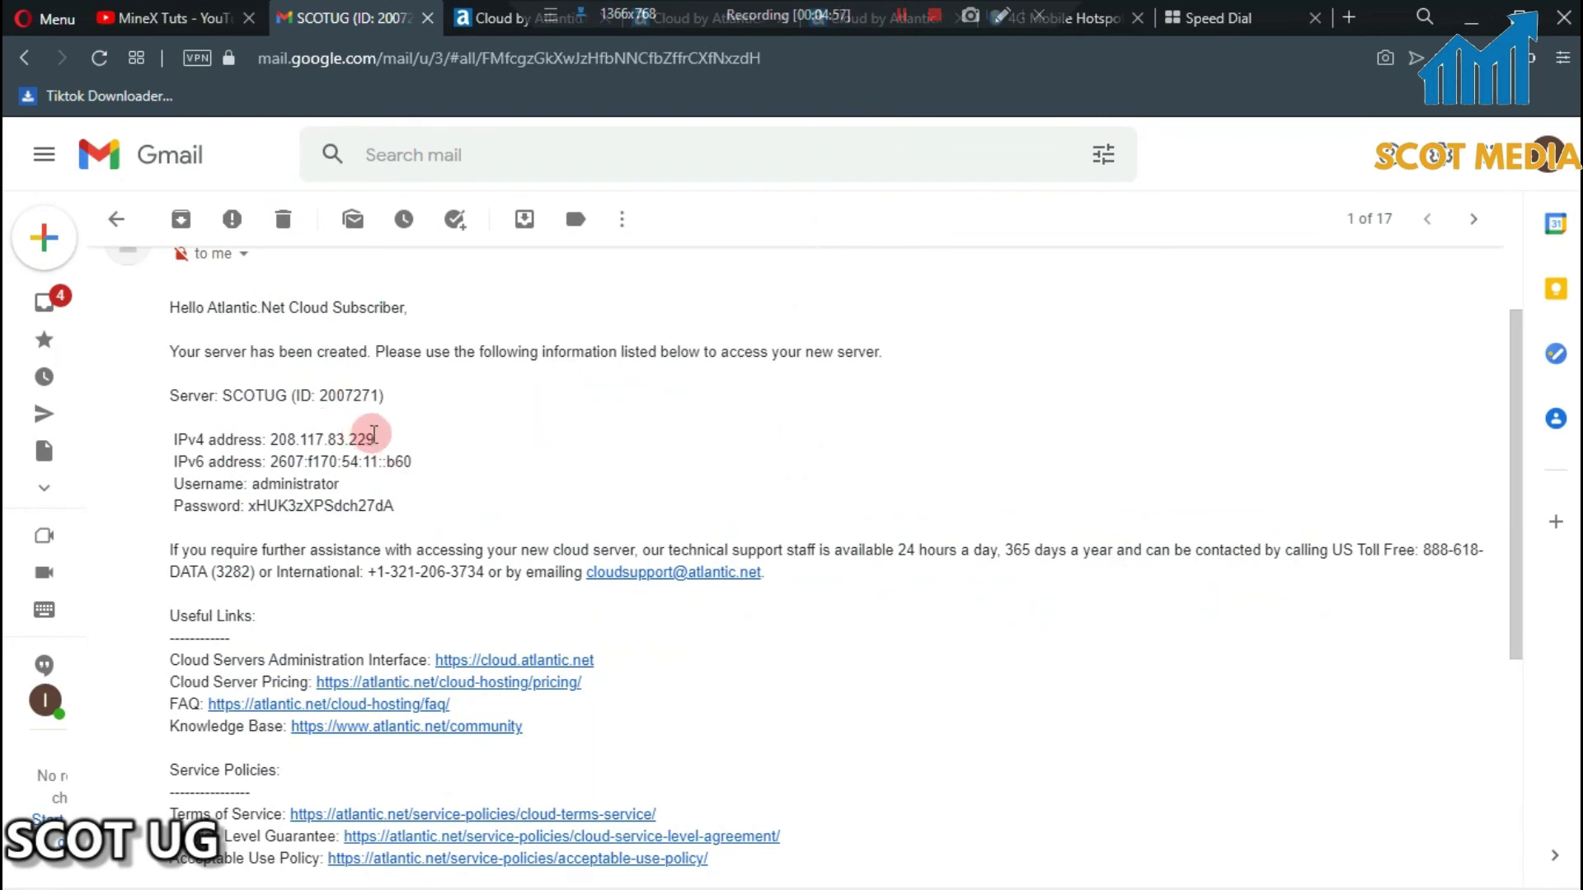
pyautogui.moveTo(373, 434); pyautogui.dragTo(269, 440)
pyautogui.rightClick(307, 449)
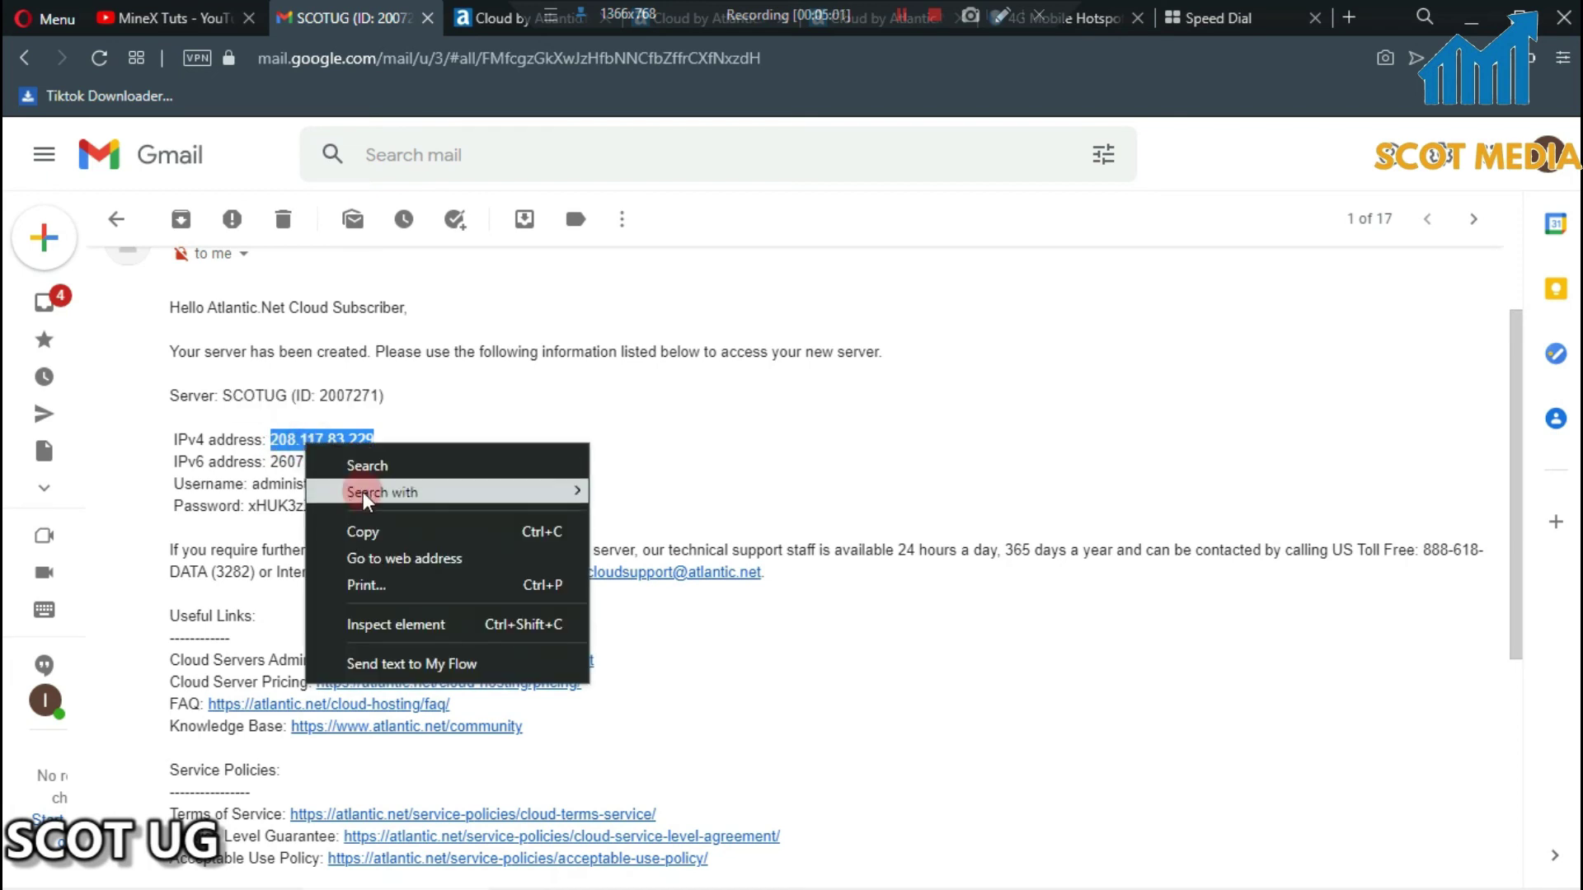
pyautogui.click(375, 532)
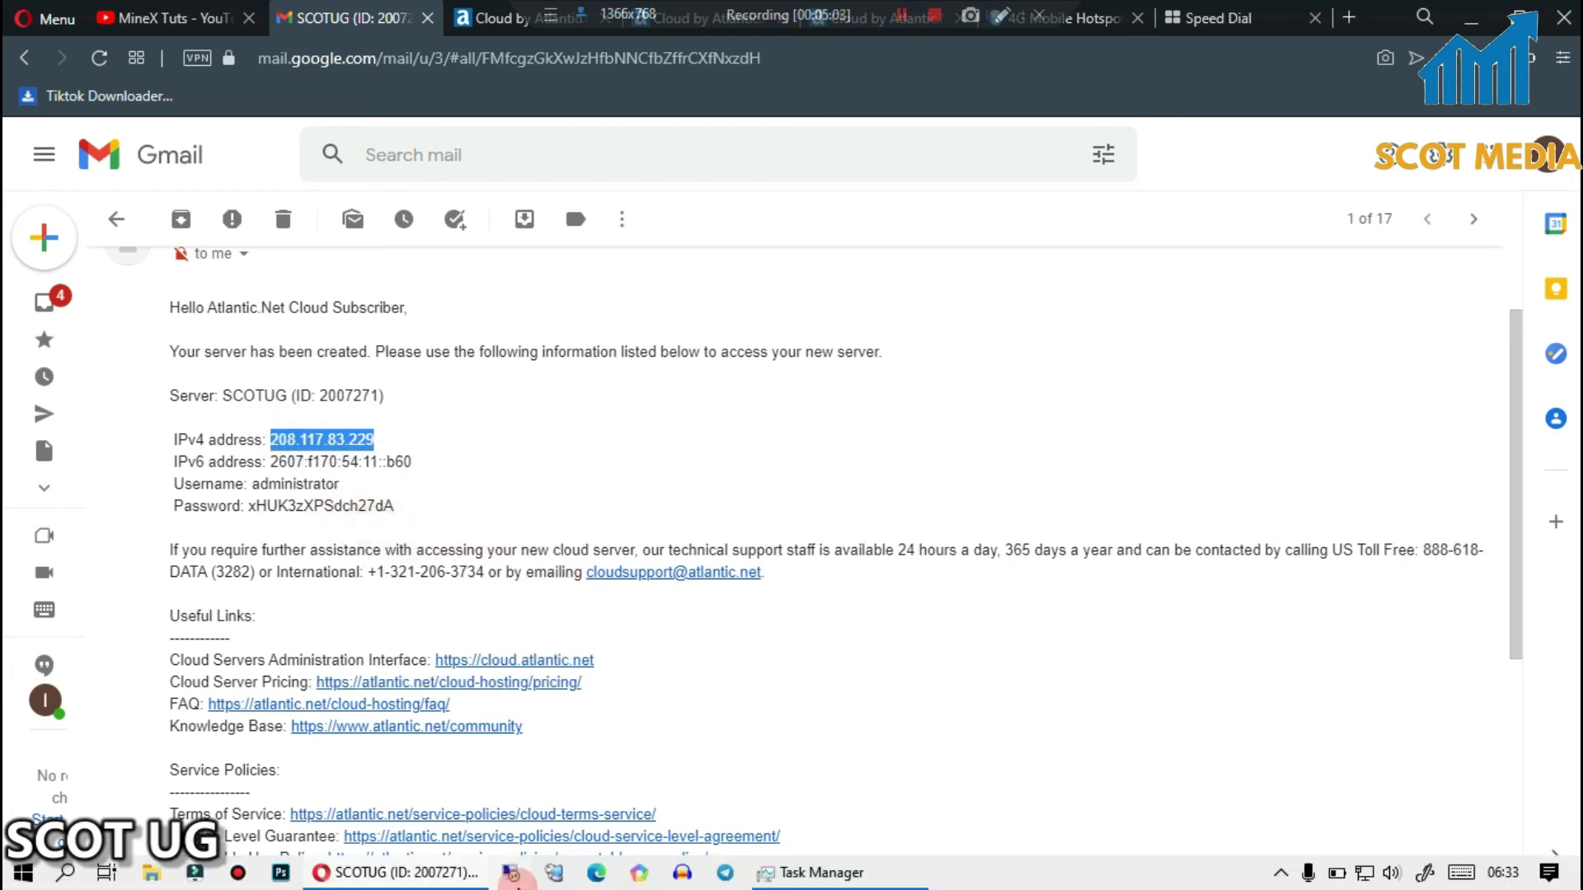
pyautogui.click(518, 876)
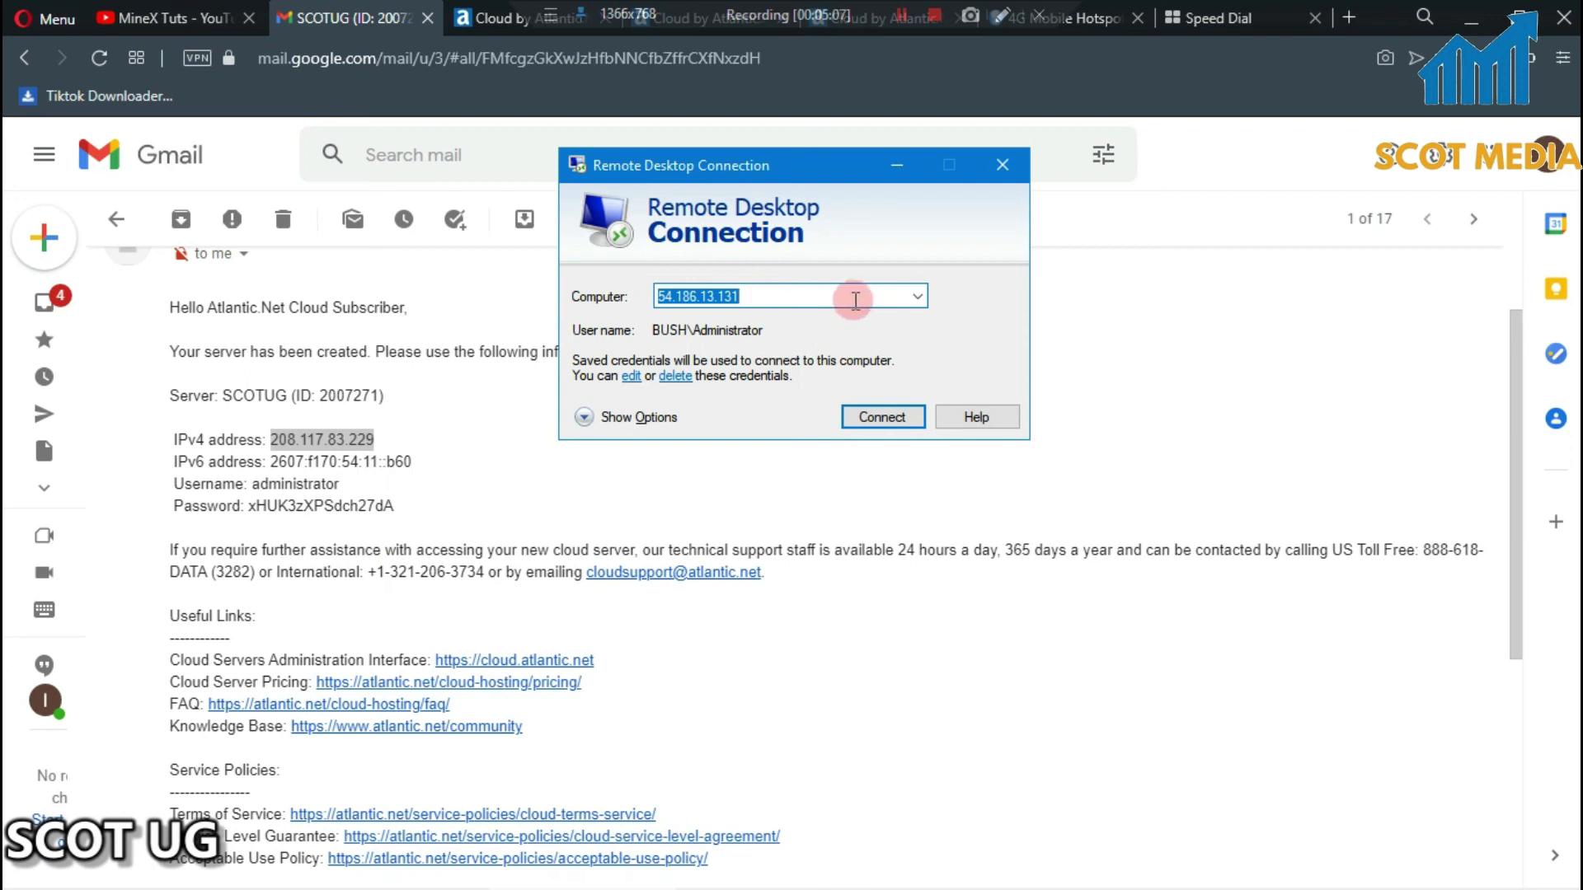
# Connect to 208.117.83.229 as administrator with Allow me to save credentials ticked.
pyautogui.hotkey('ctrl', 'v')
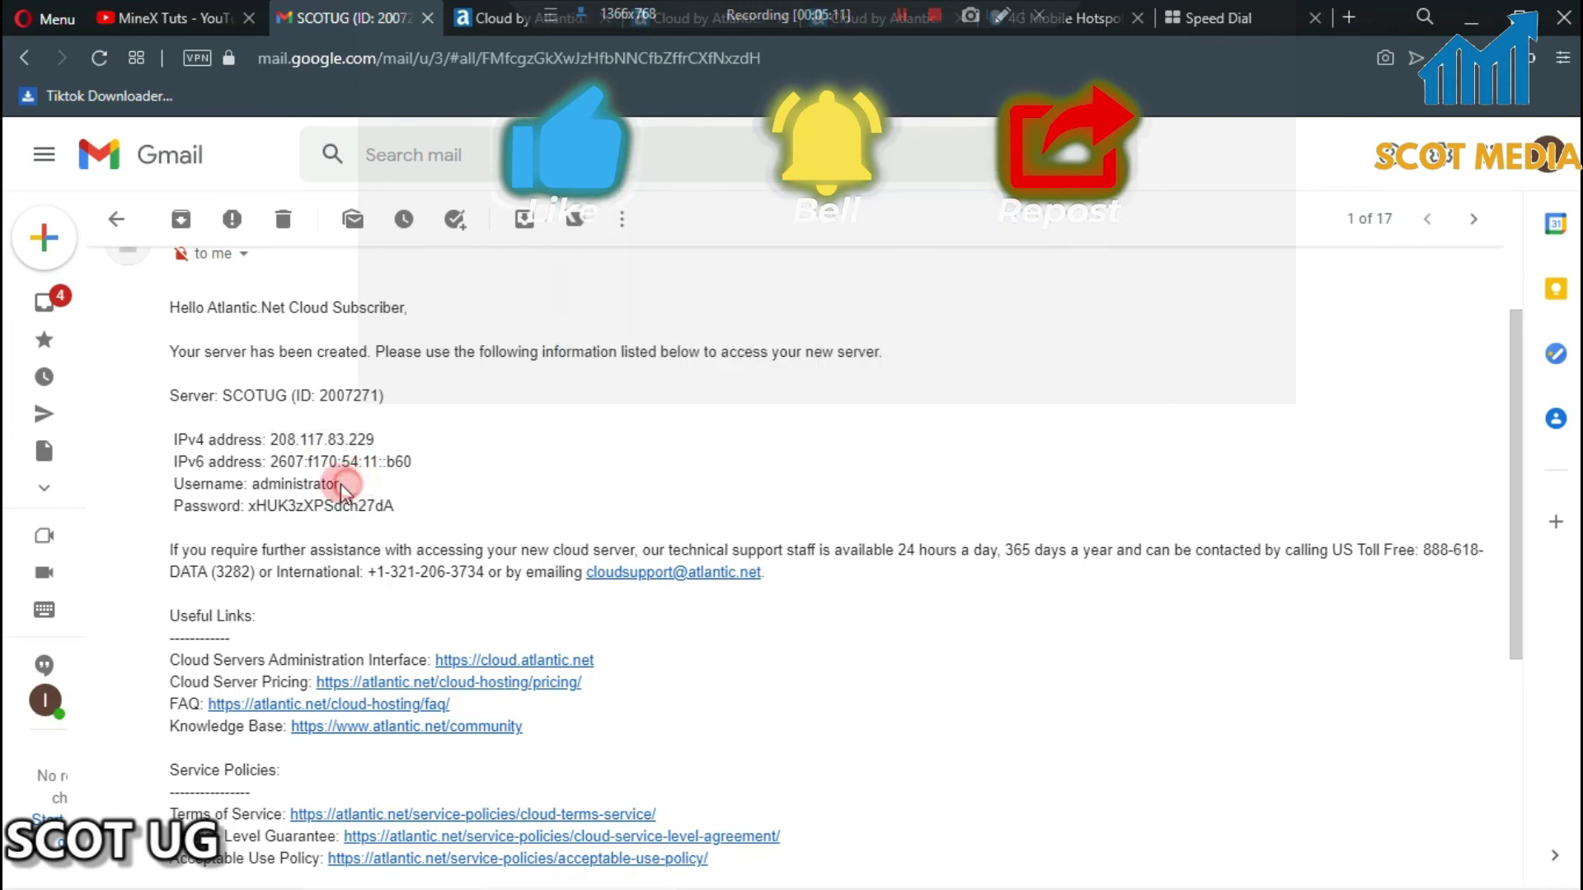
pyautogui.moveTo(336, 484); pyautogui.dragTo(250, 484)
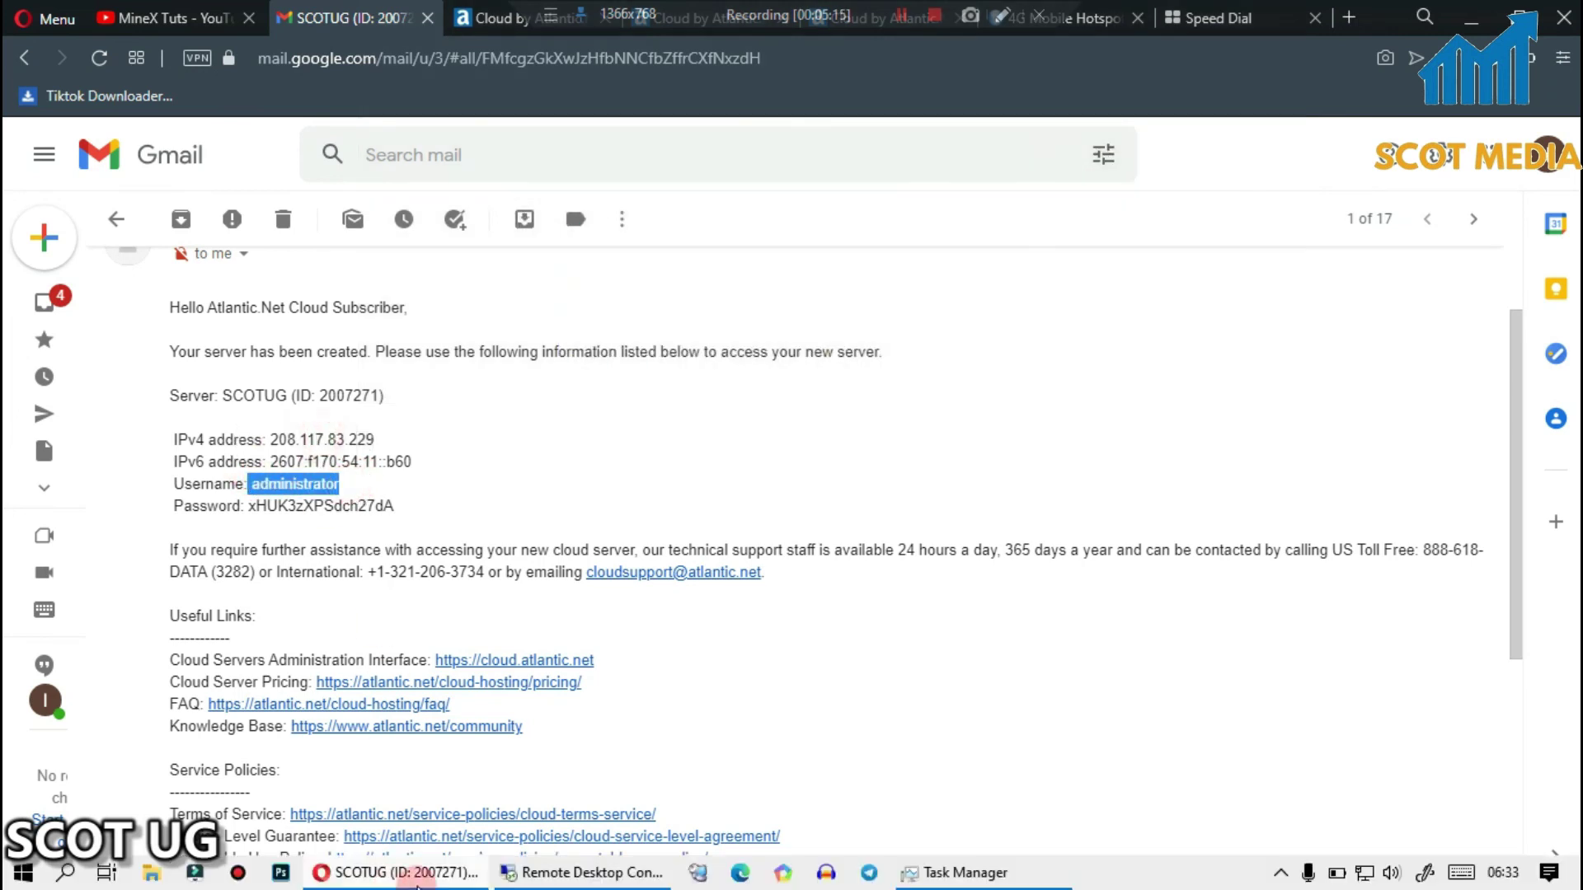
pyautogui.click(537, 872)
pyautogui.click(651, 422)
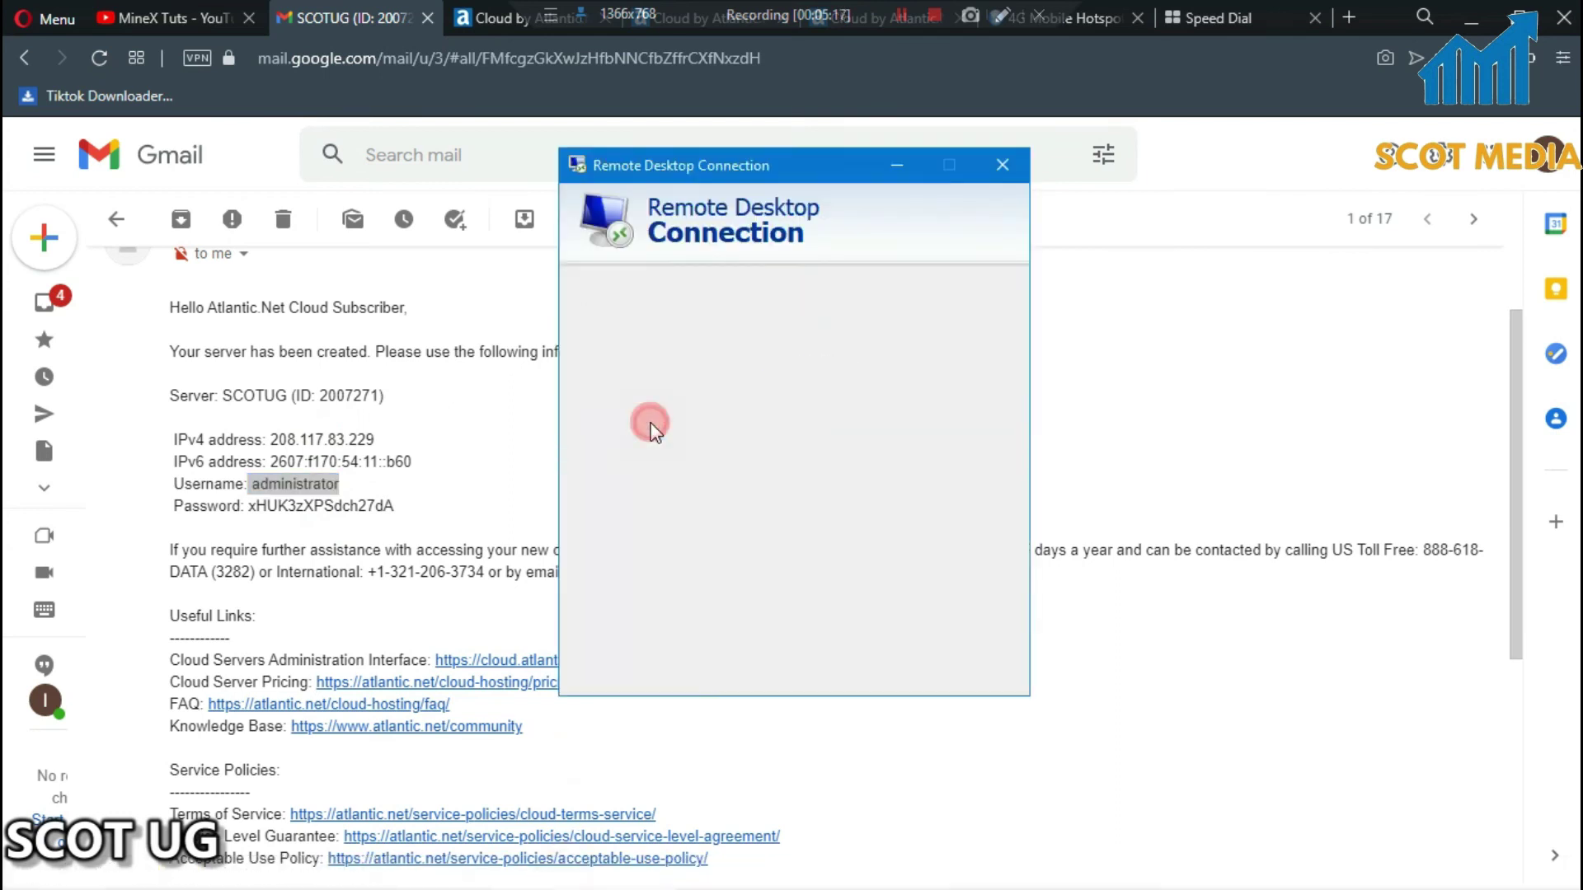
pyautogui.click(770, 416)
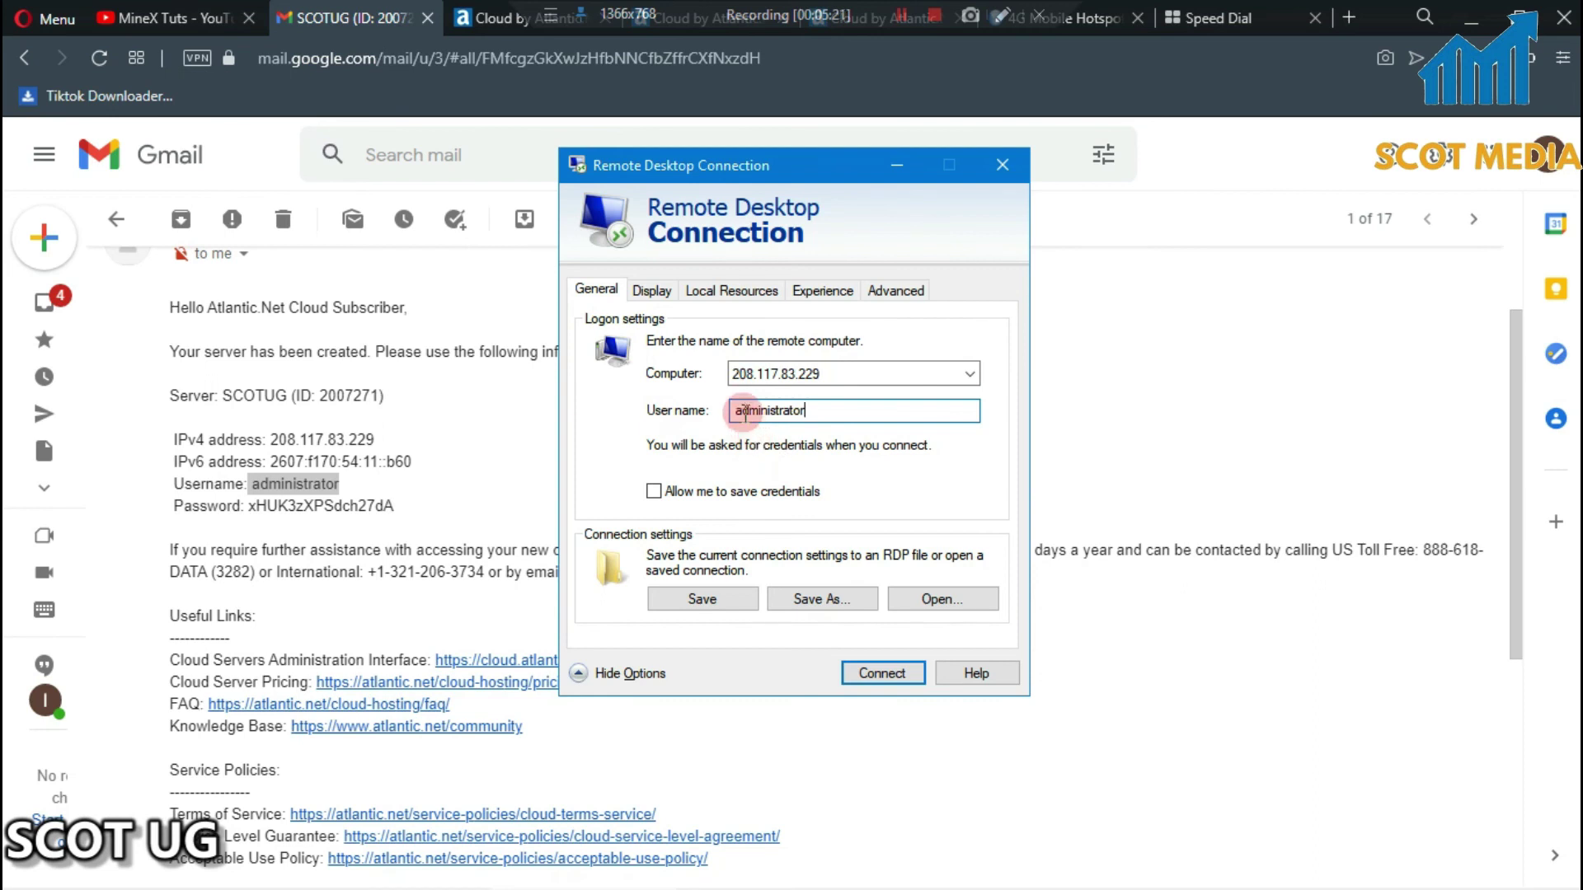
pyautogui.click(733, 410)
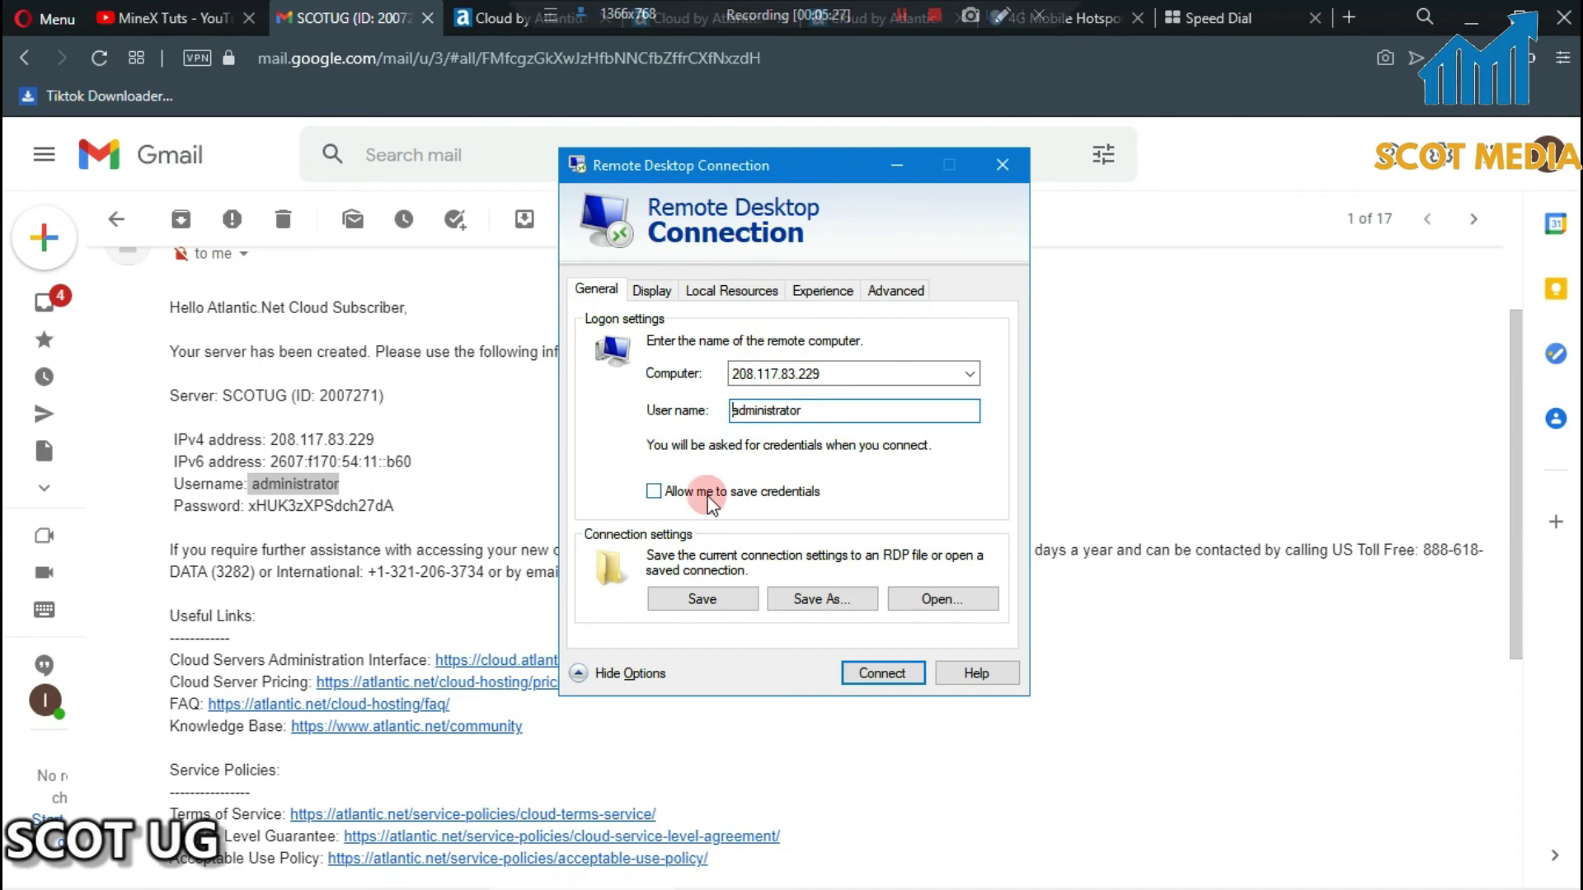
pyautogui.click(653, 491)
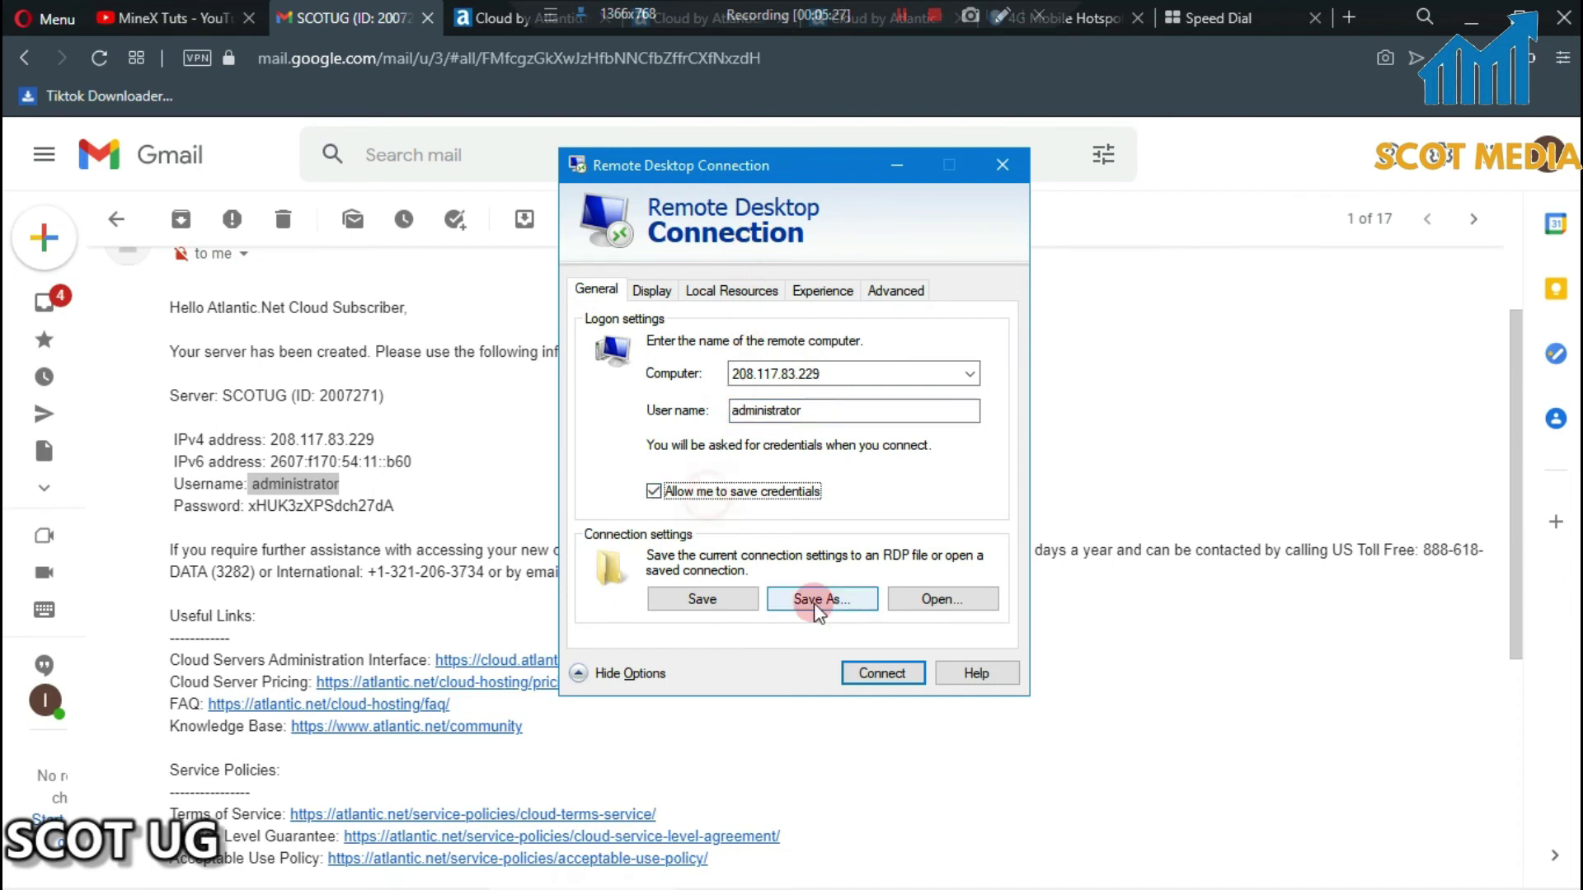
pyautogui.click(890, 670)
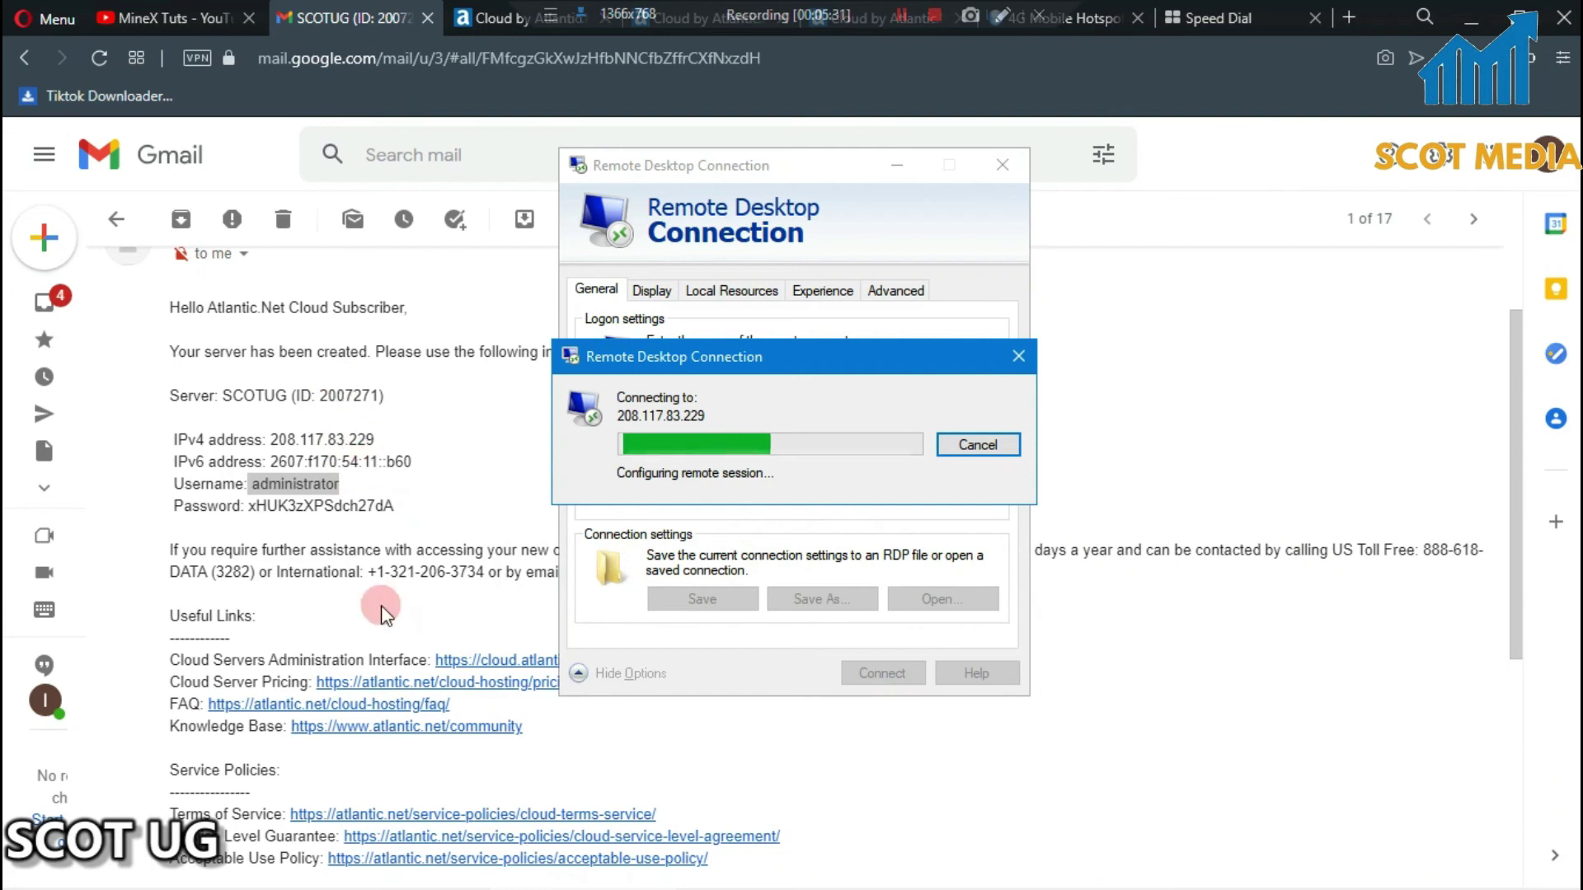
pyautogui.click(402, 518)
# Sign in with the password copied from the email and permanently accept the server's certificate.
pyautogui.moveTo(402, 509); pyautogui.dragTo(248, 506)
pyautogui.rightClick(310, 512)
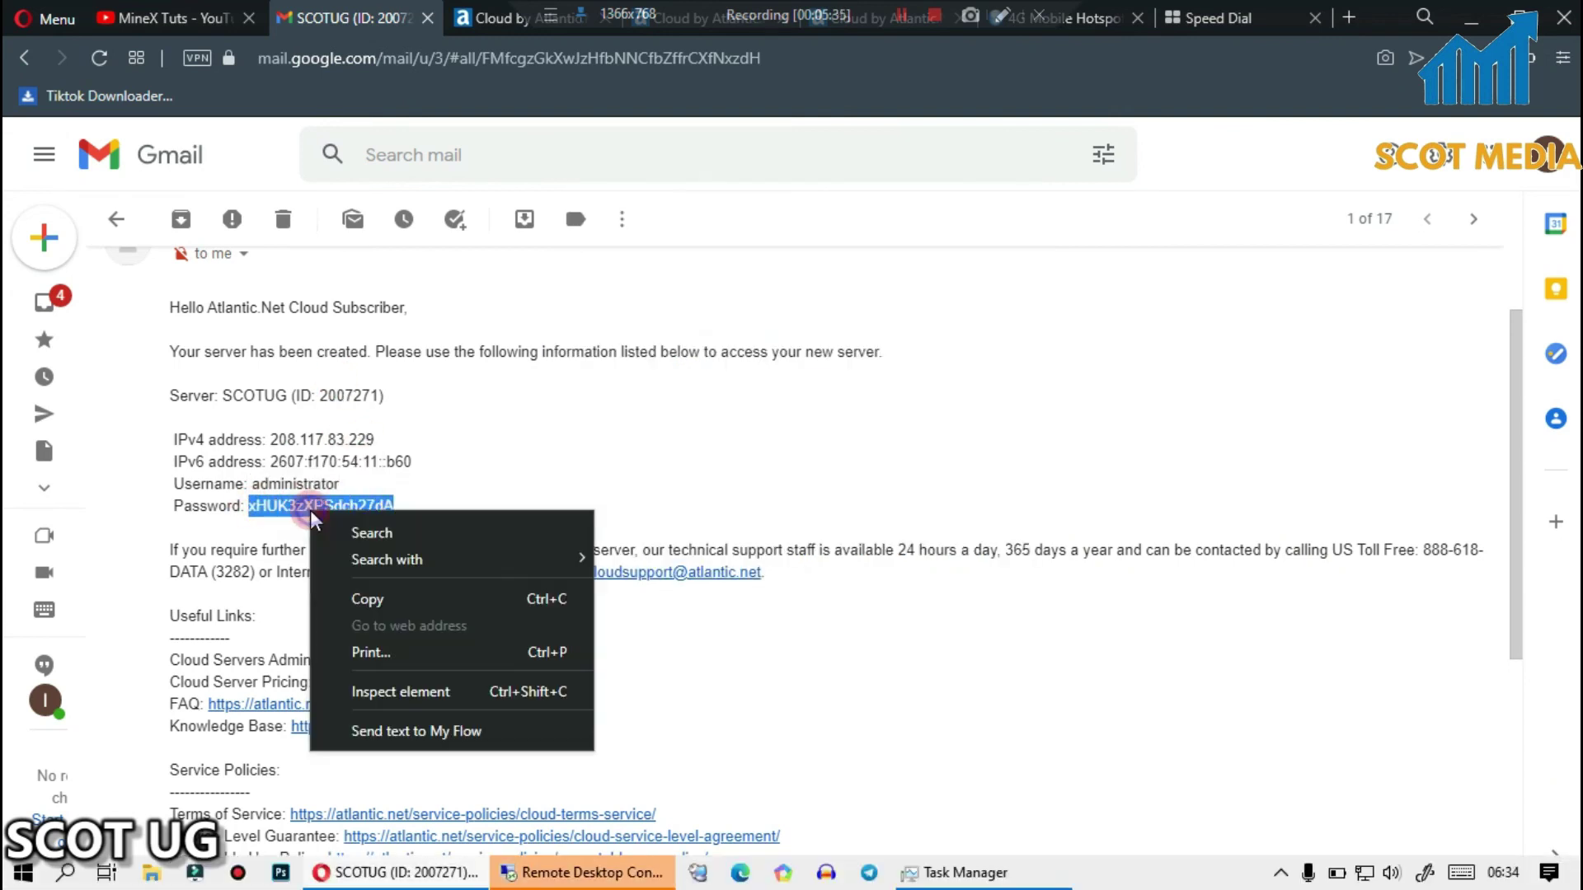
pyautogui.click(383, 605)
pyautogui.click(566, 881)
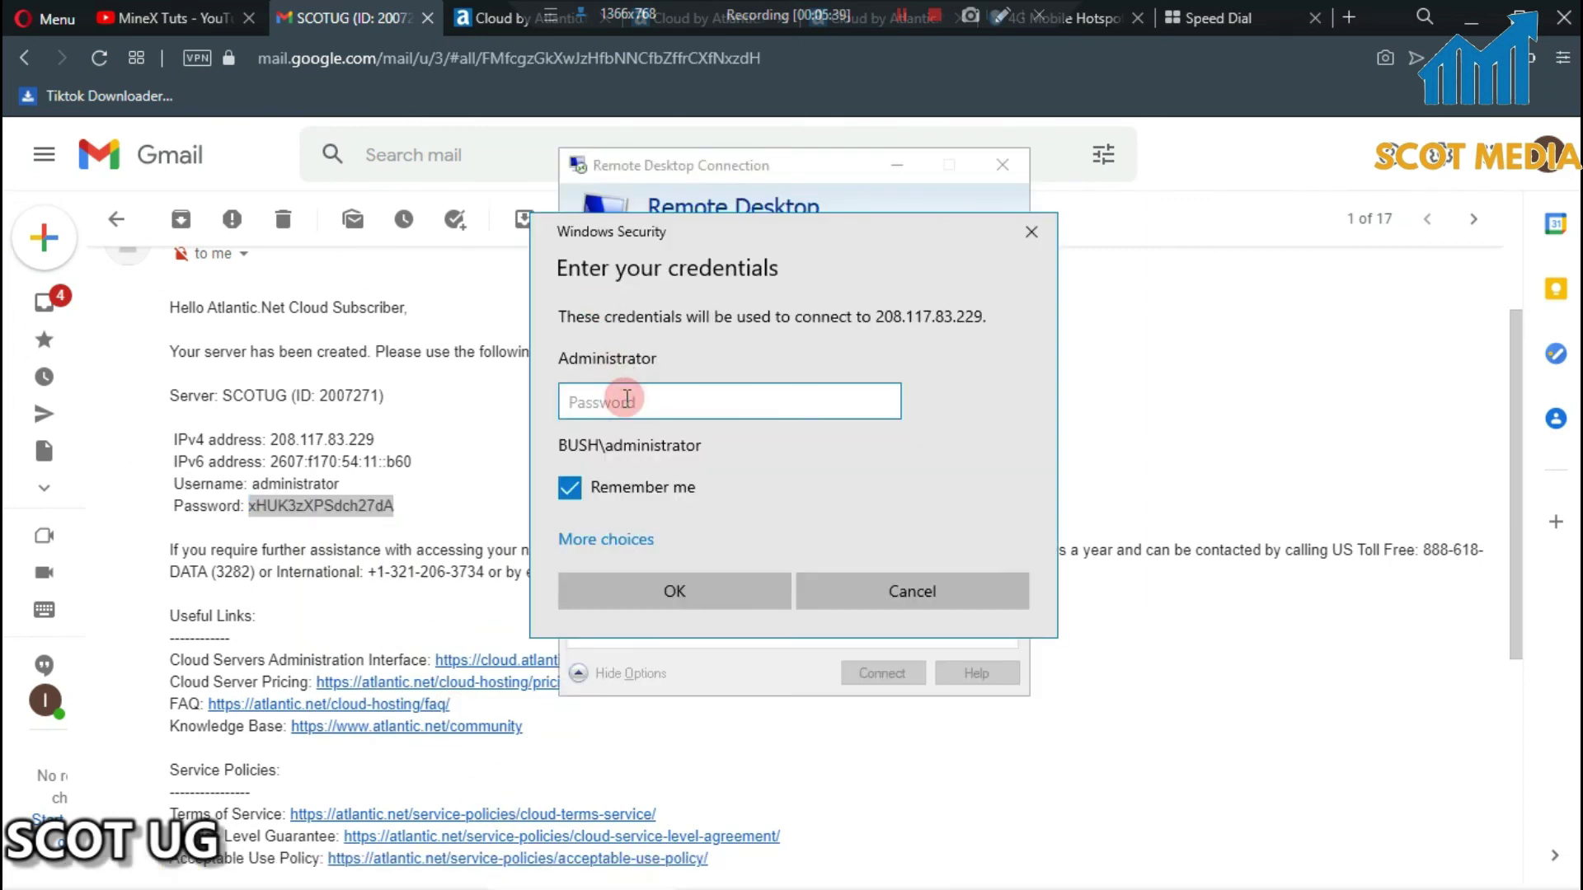
pyautogui.hotkey('ctrl', 'v')
pyautogui.click(666, 617)
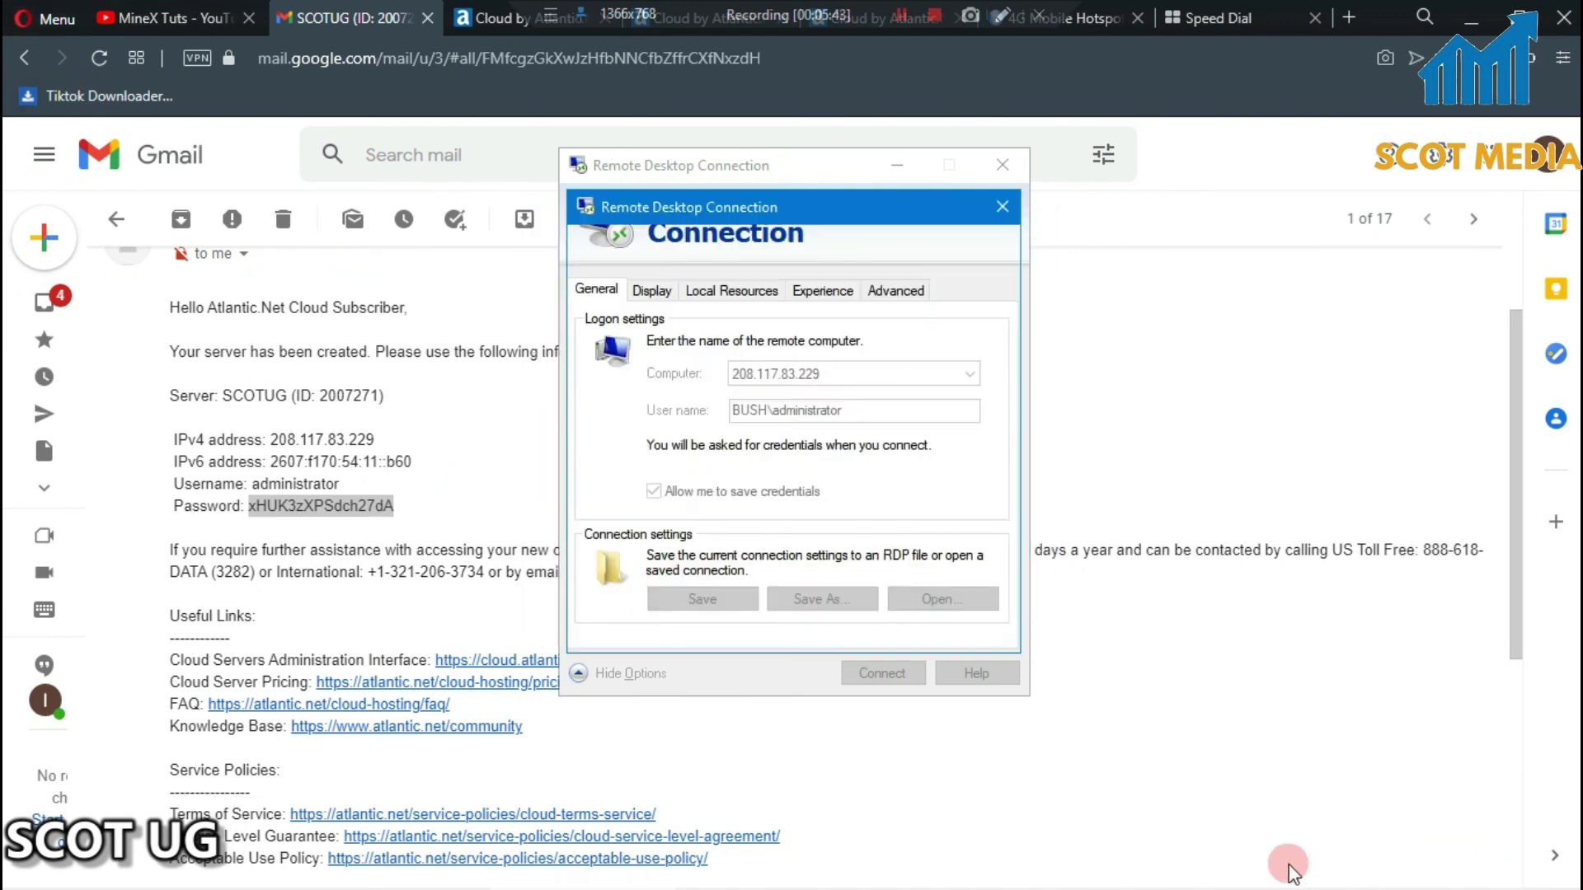
pyautogui.click(796, 584)
pyautogui.click(872, 624)
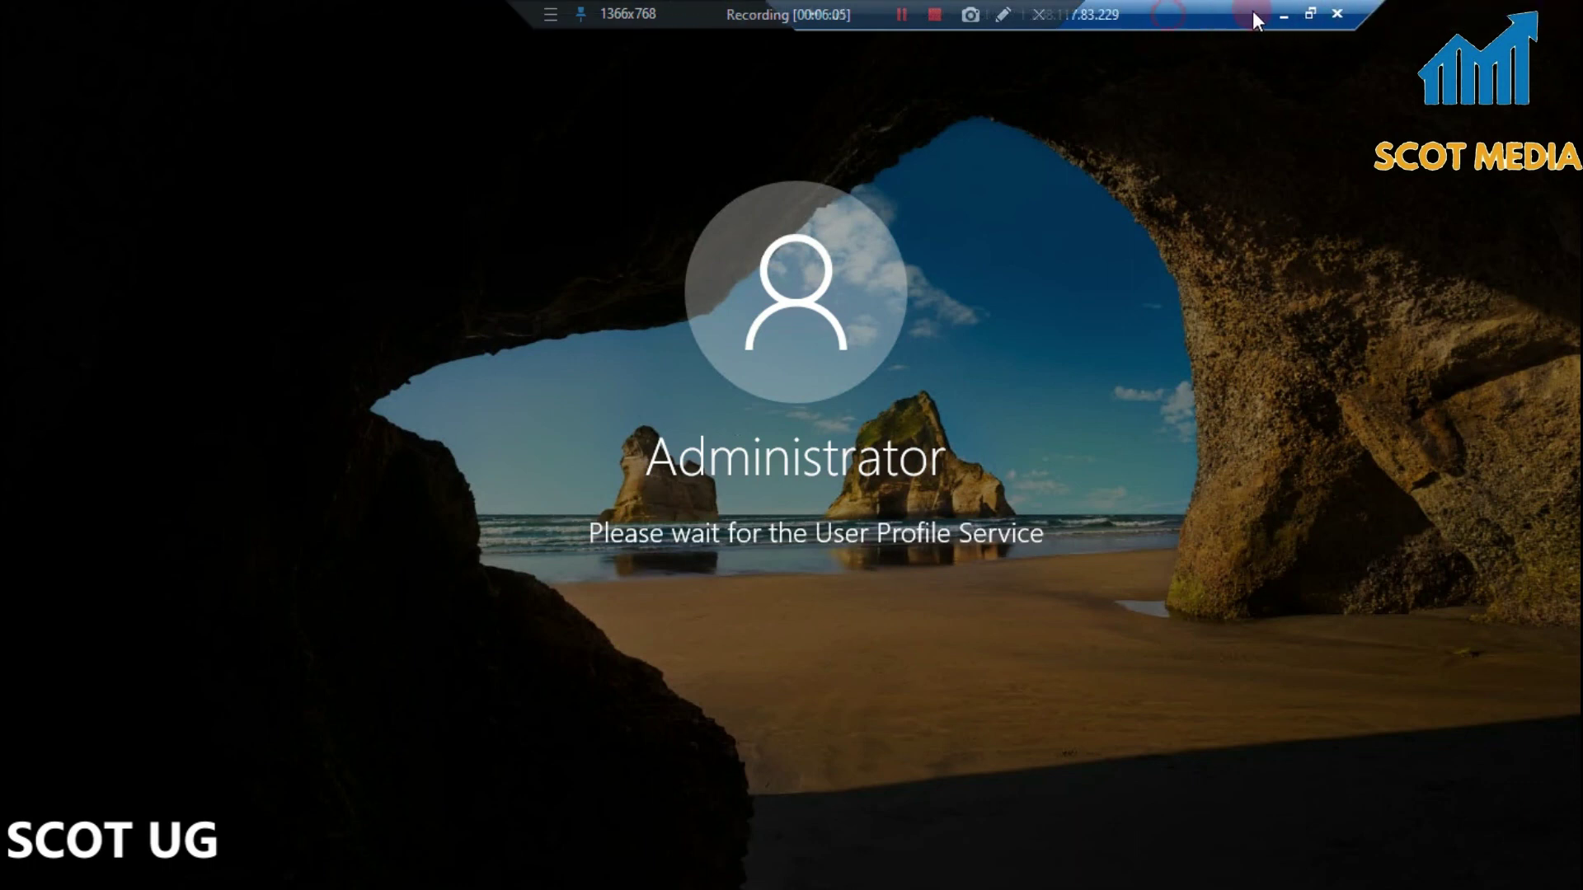
# Maximize the remote session to full screen and refresh the server's desktop.
pyautogui.click(1389, 15)
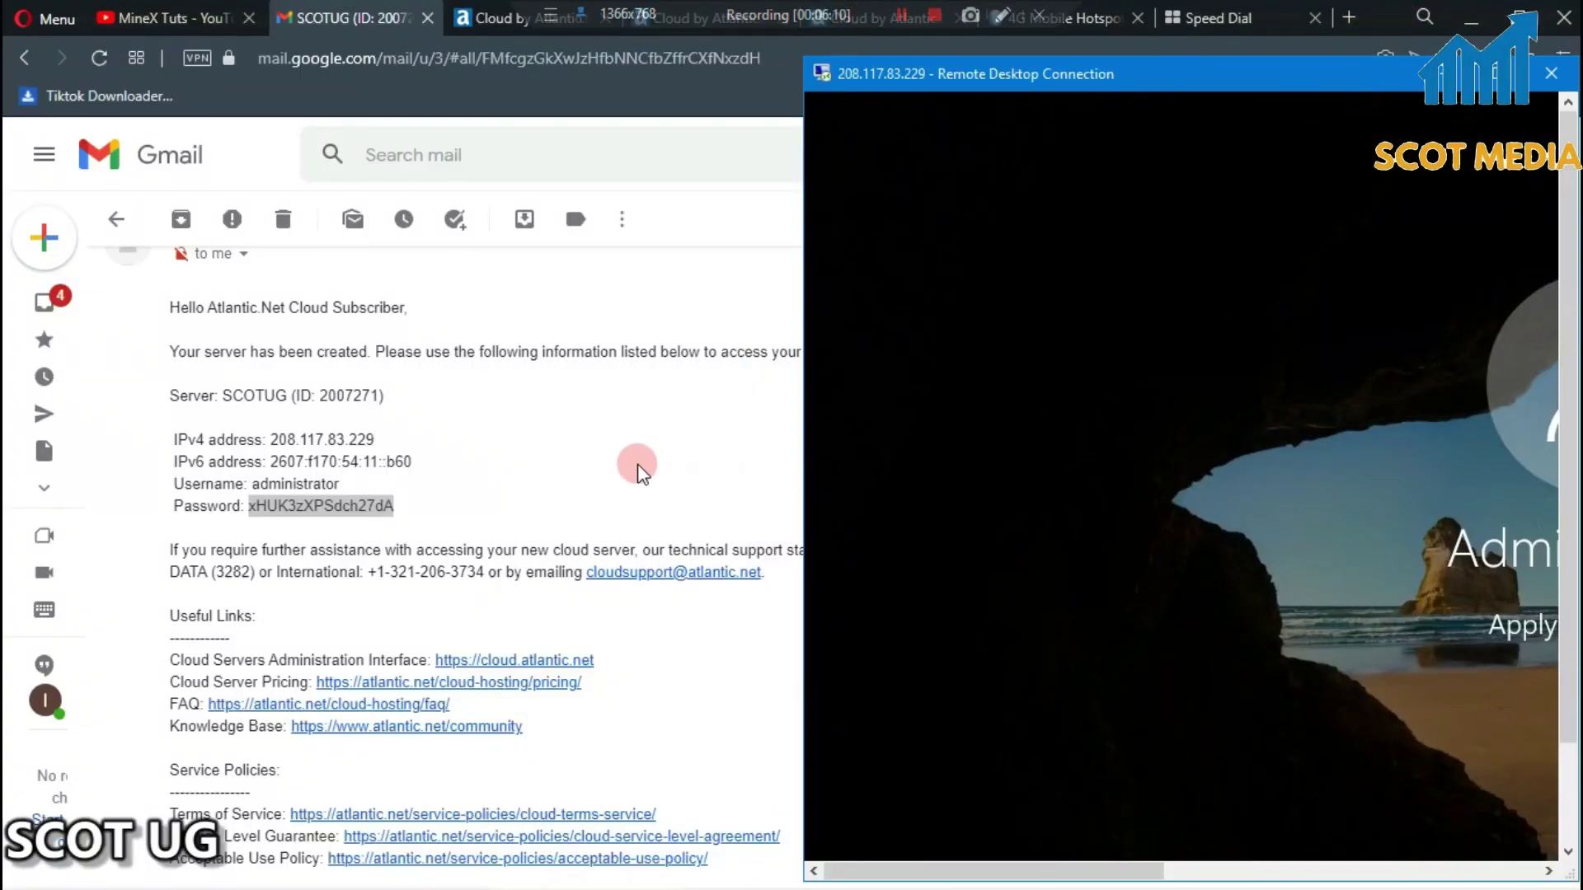
pyautogui.moveTo(903, 73); pyautogui.dragTo(904, 12)
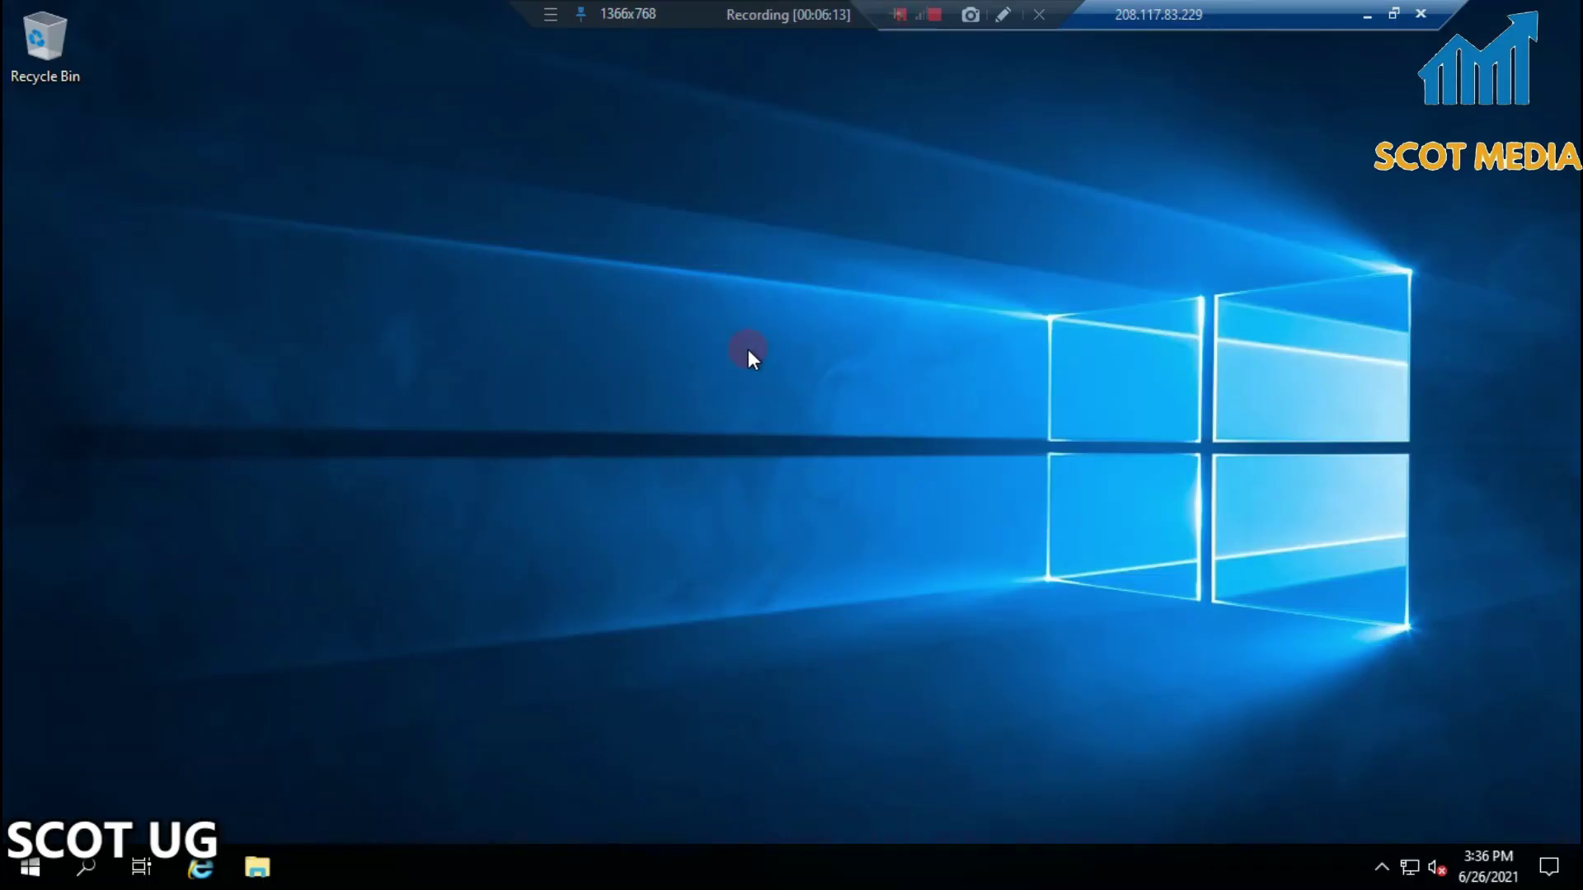
pyautogui.rightClick(425, 290)
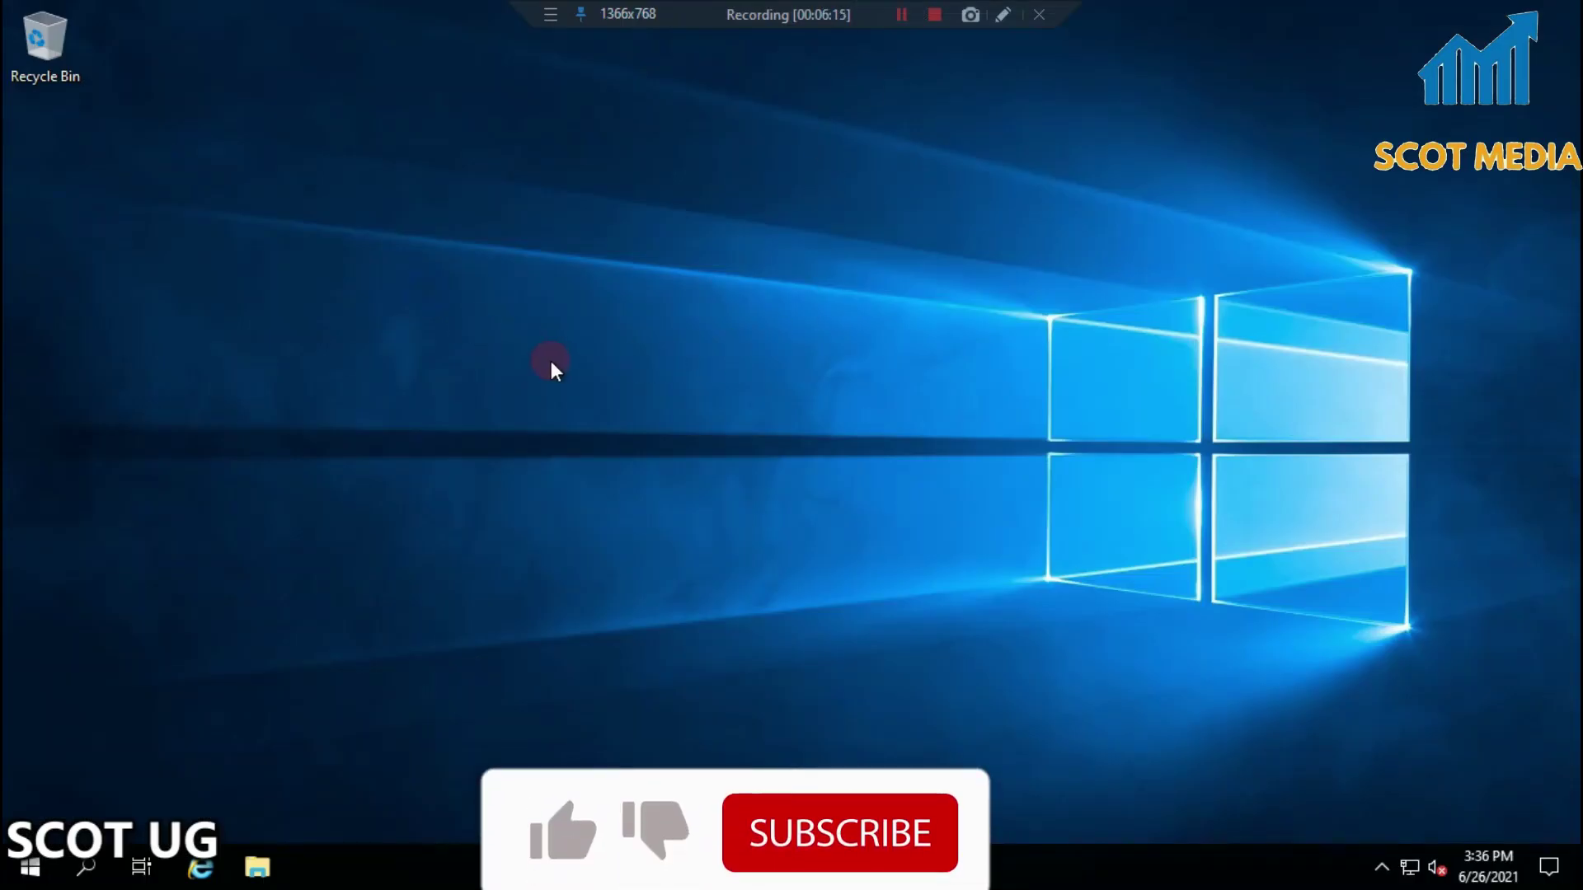
pyautogui.click(532, 358)
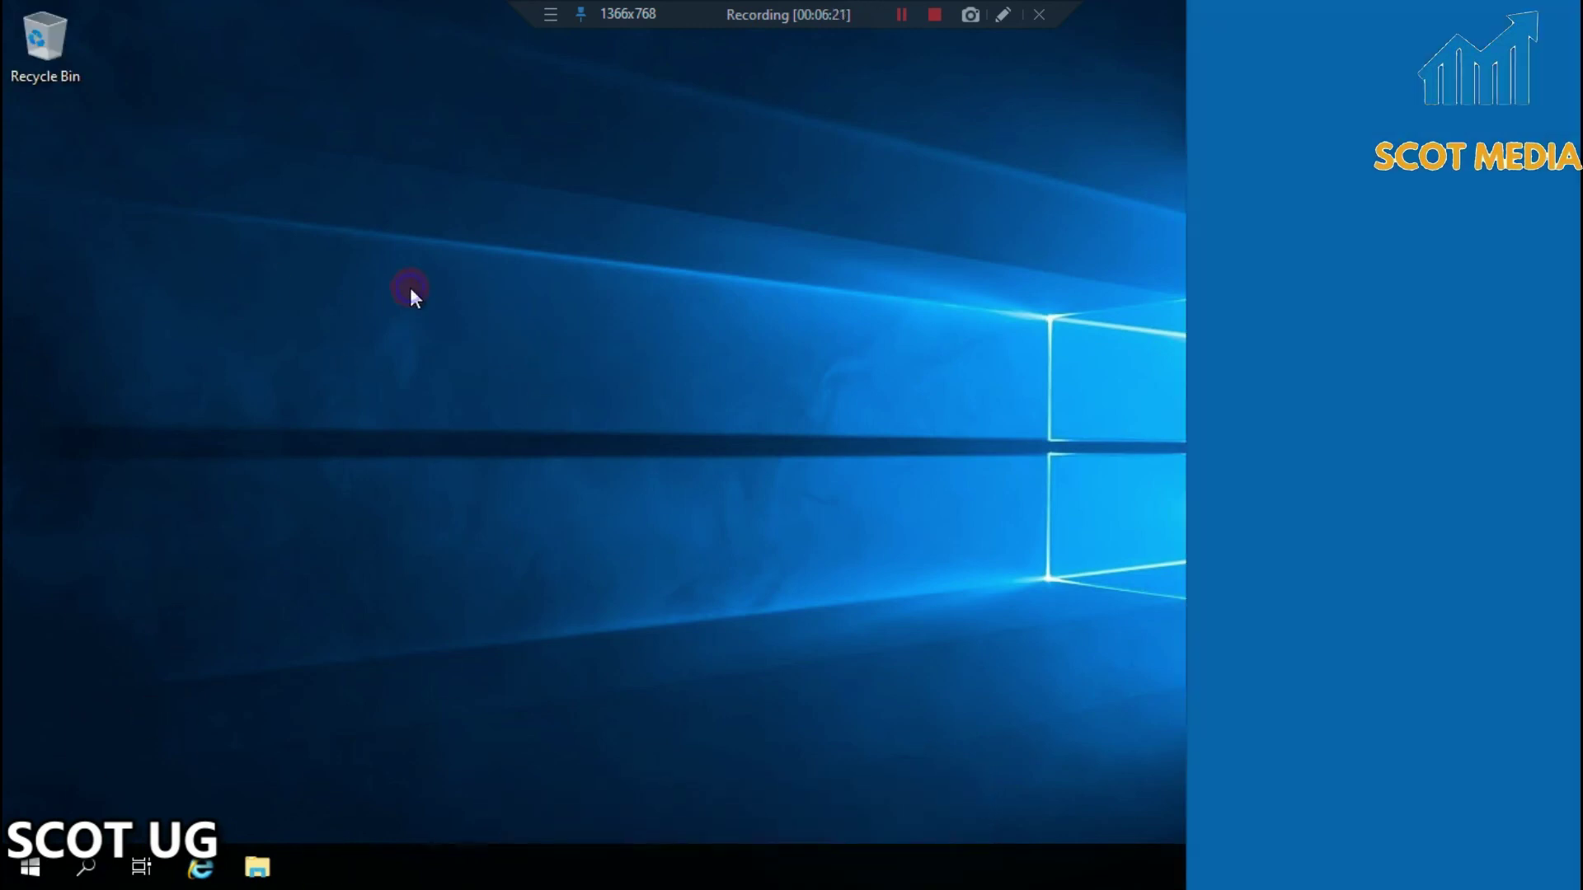
# Set the underwater swimmer photo as wallpaper through Personalize, then close Settings.
pyautogui.rightClick(438, 287)
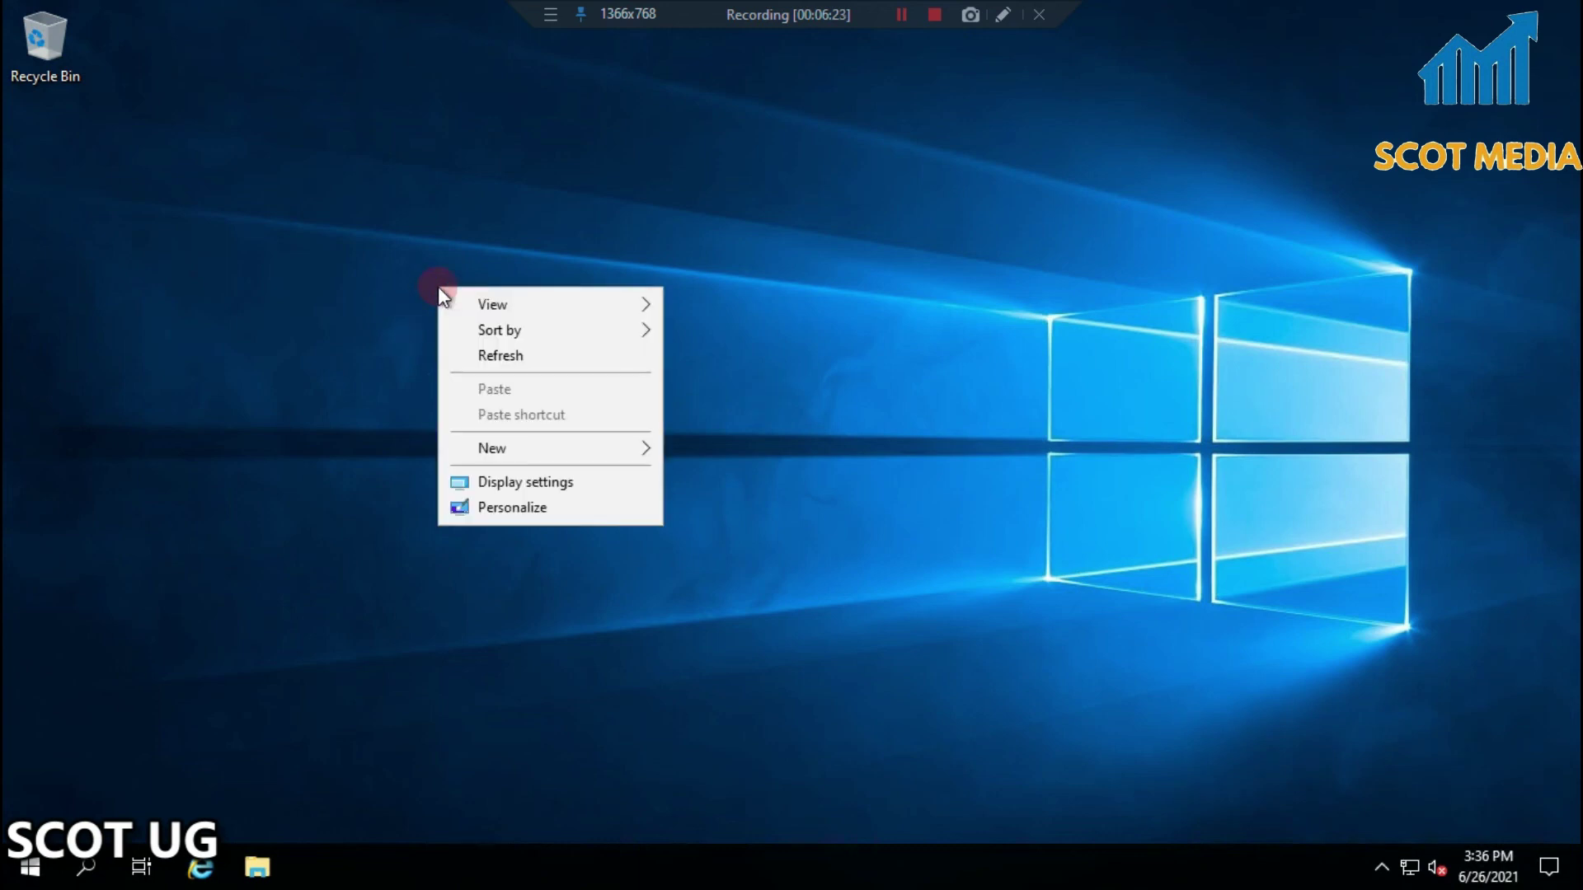
pyautogui.click(511, 505)
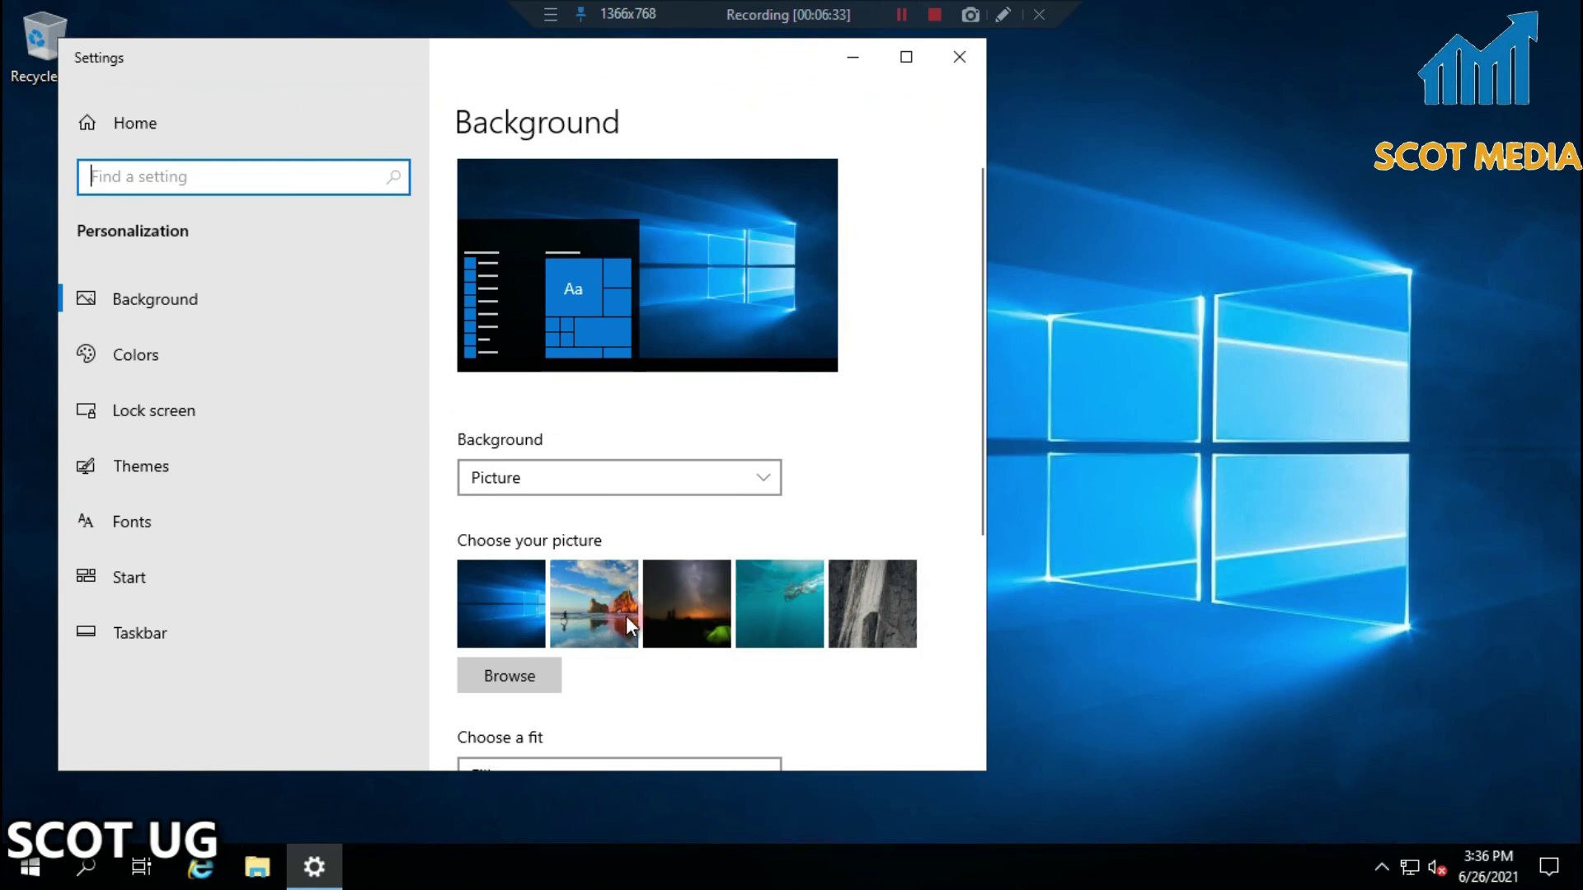
pyautogui.click(798, 617)
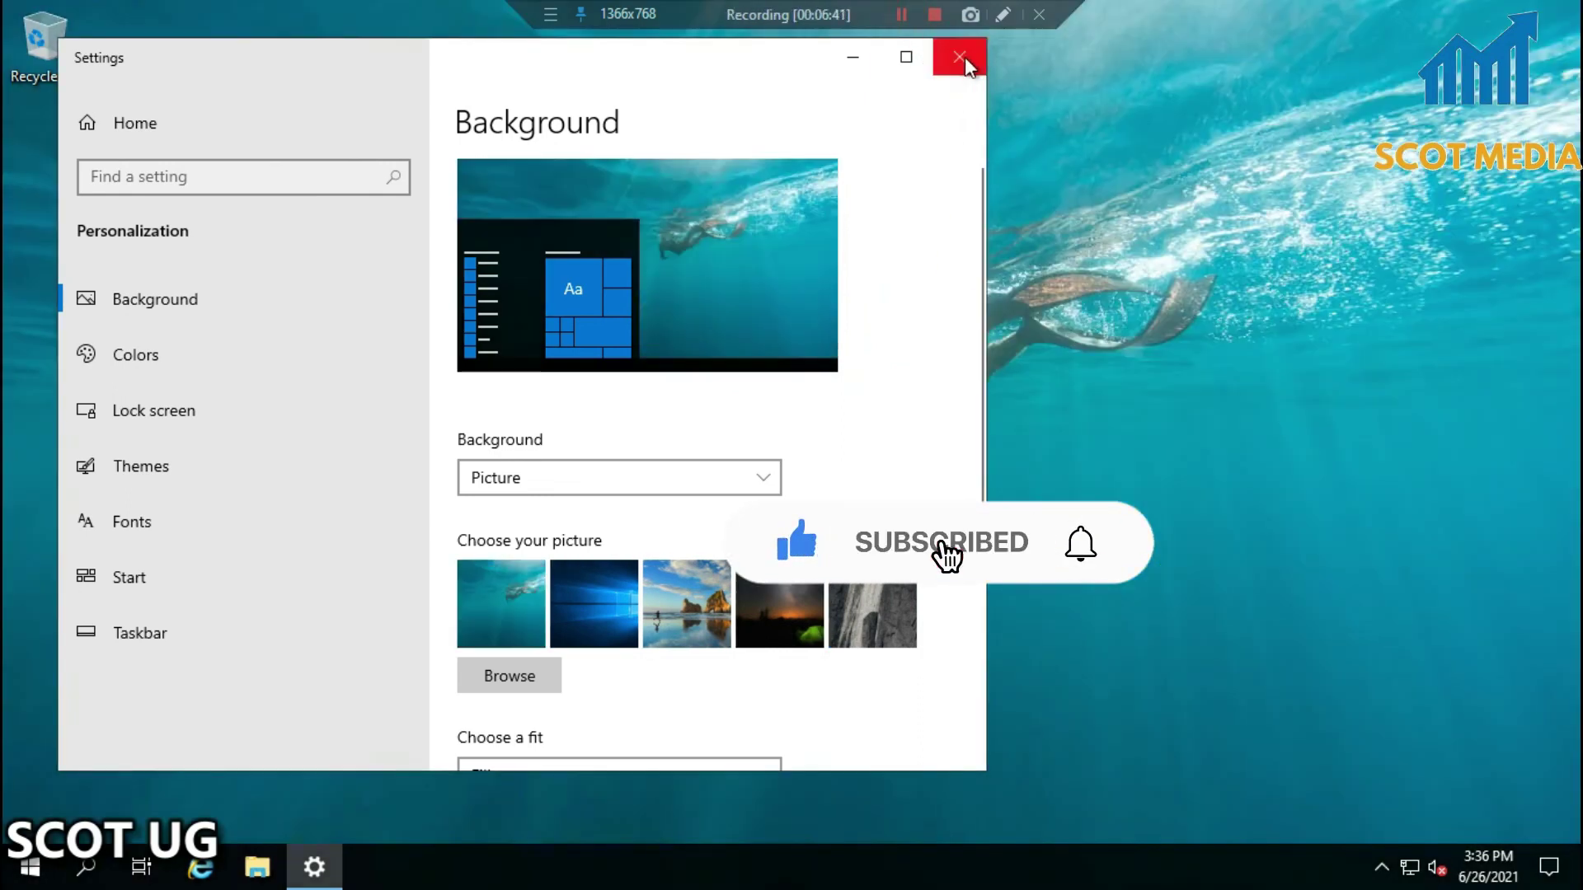
pyautogui.click(960, 57)
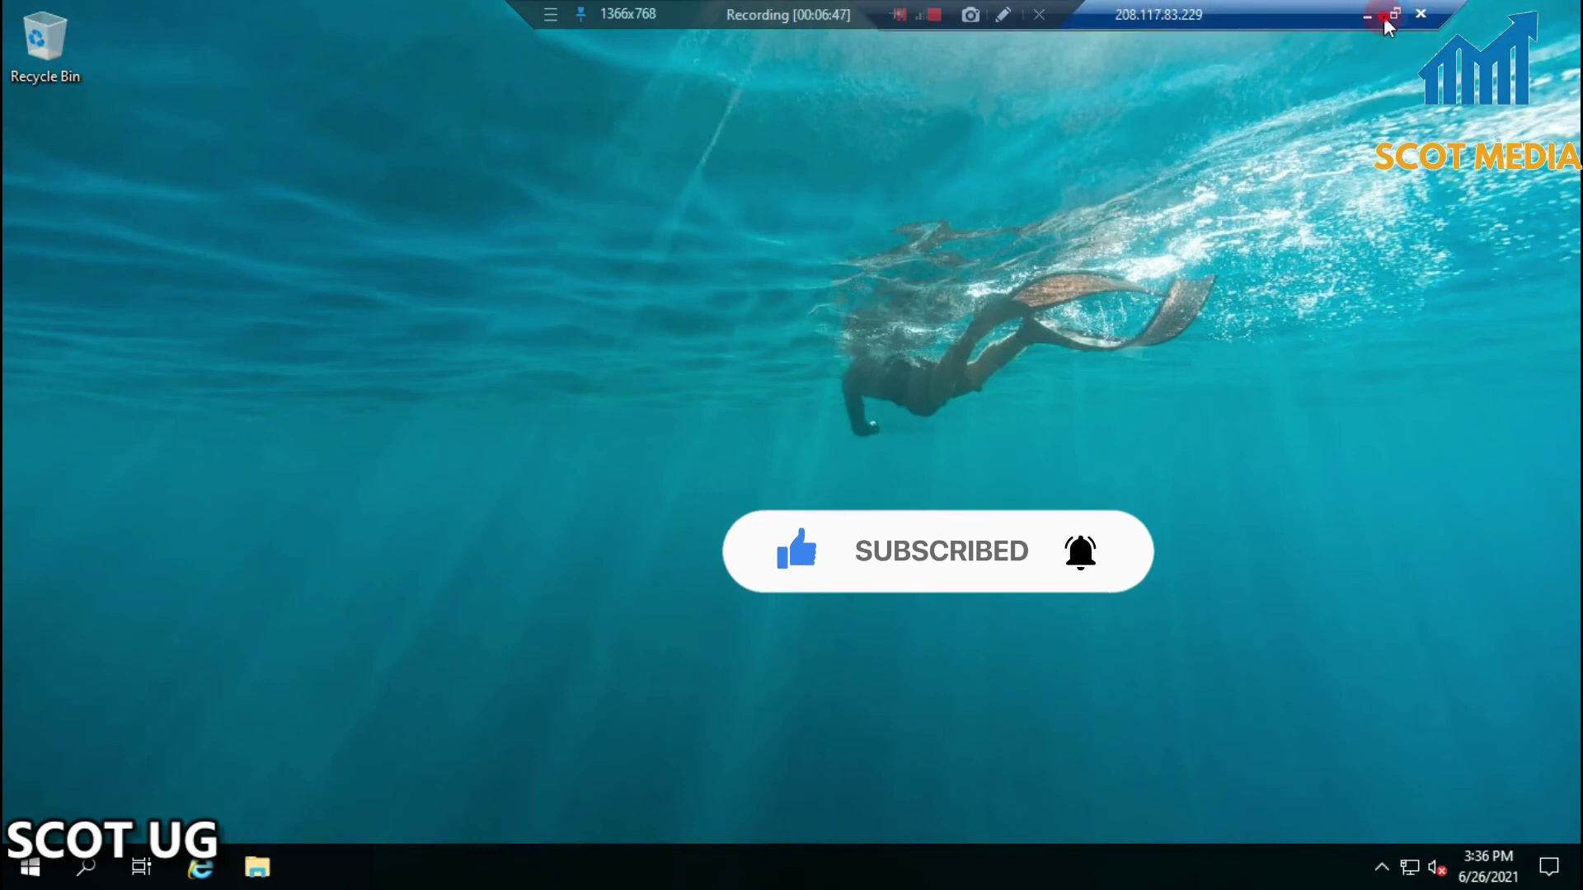
# Un-maximize the remote session and go back from the server email to Gmail's All Mail list.
pyautogui.click(1386, 16)
pyautogui.click(678, 295)
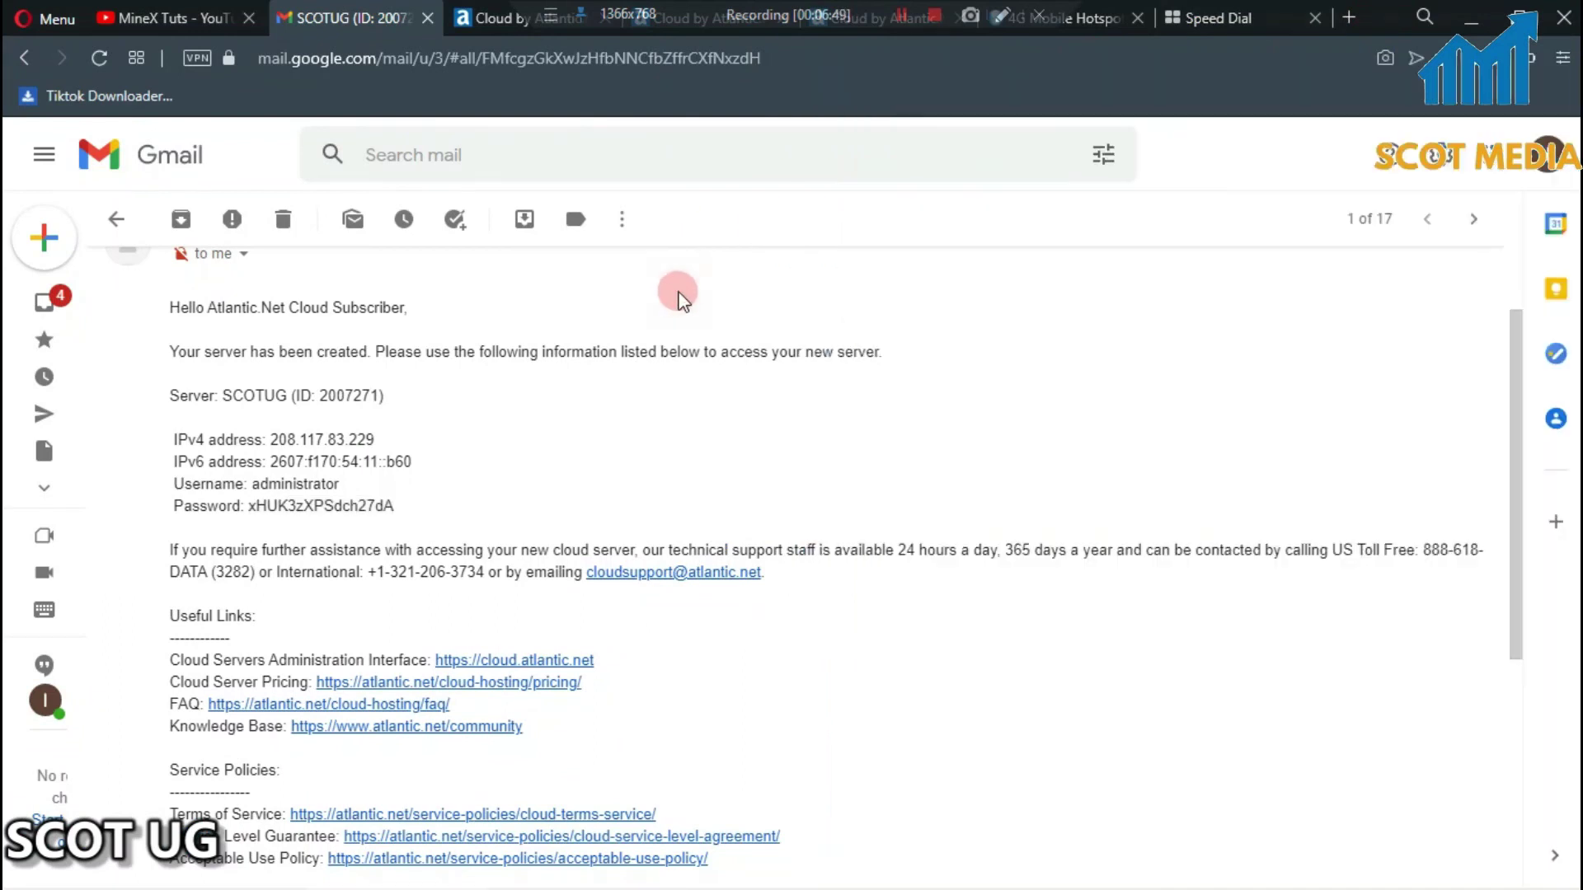
pyautogui.scroll(-3, 459, 487)
pyautogui.scroll(-1, 459, 486)
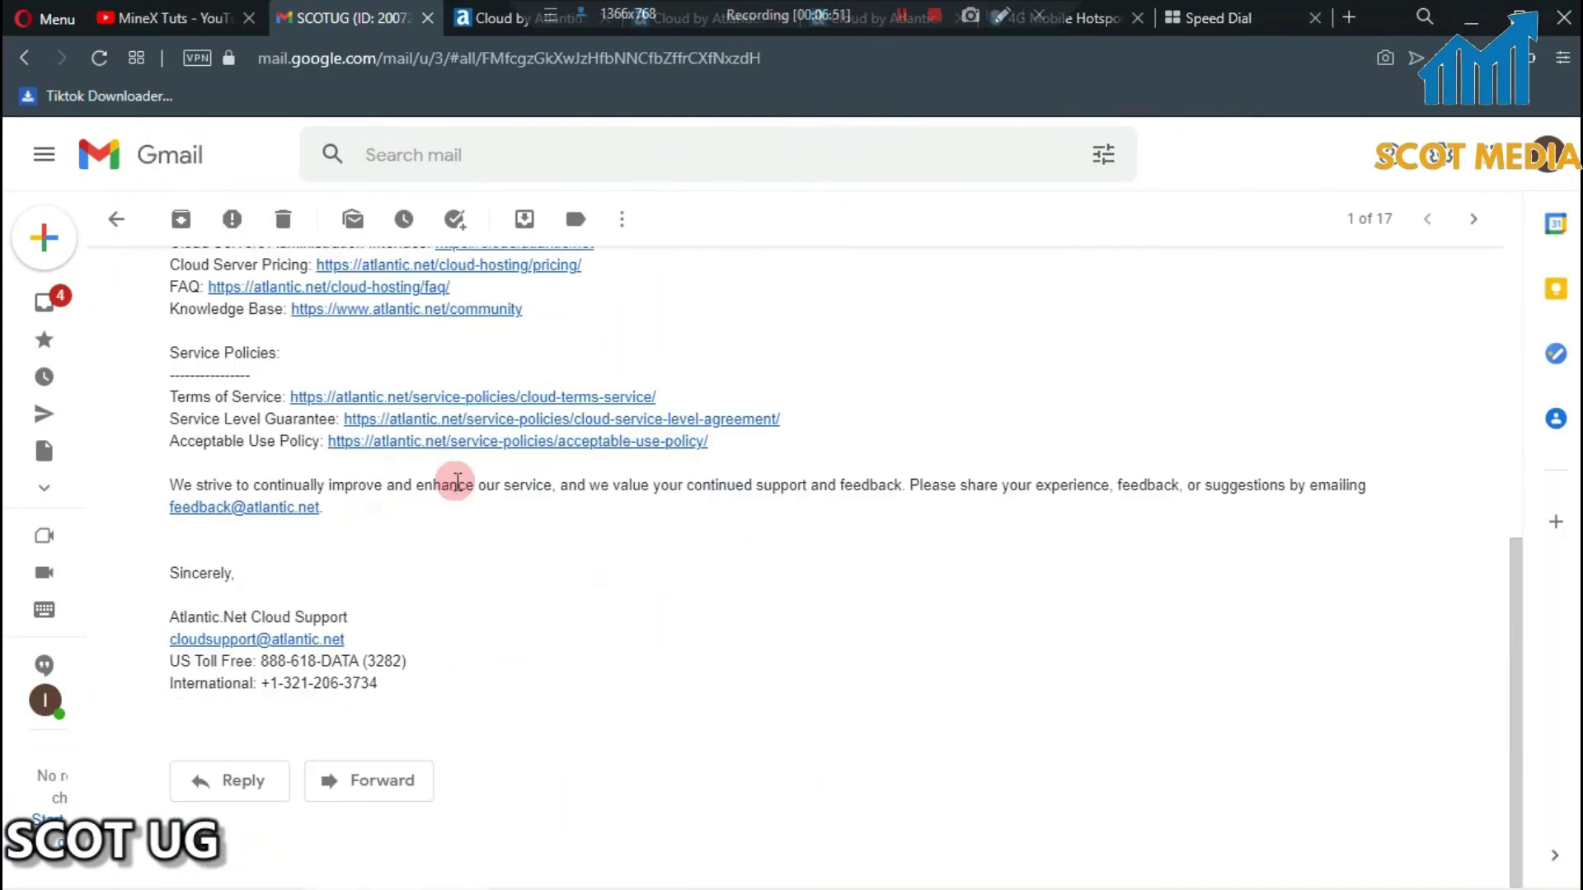
pyautogui.click(24, 56)
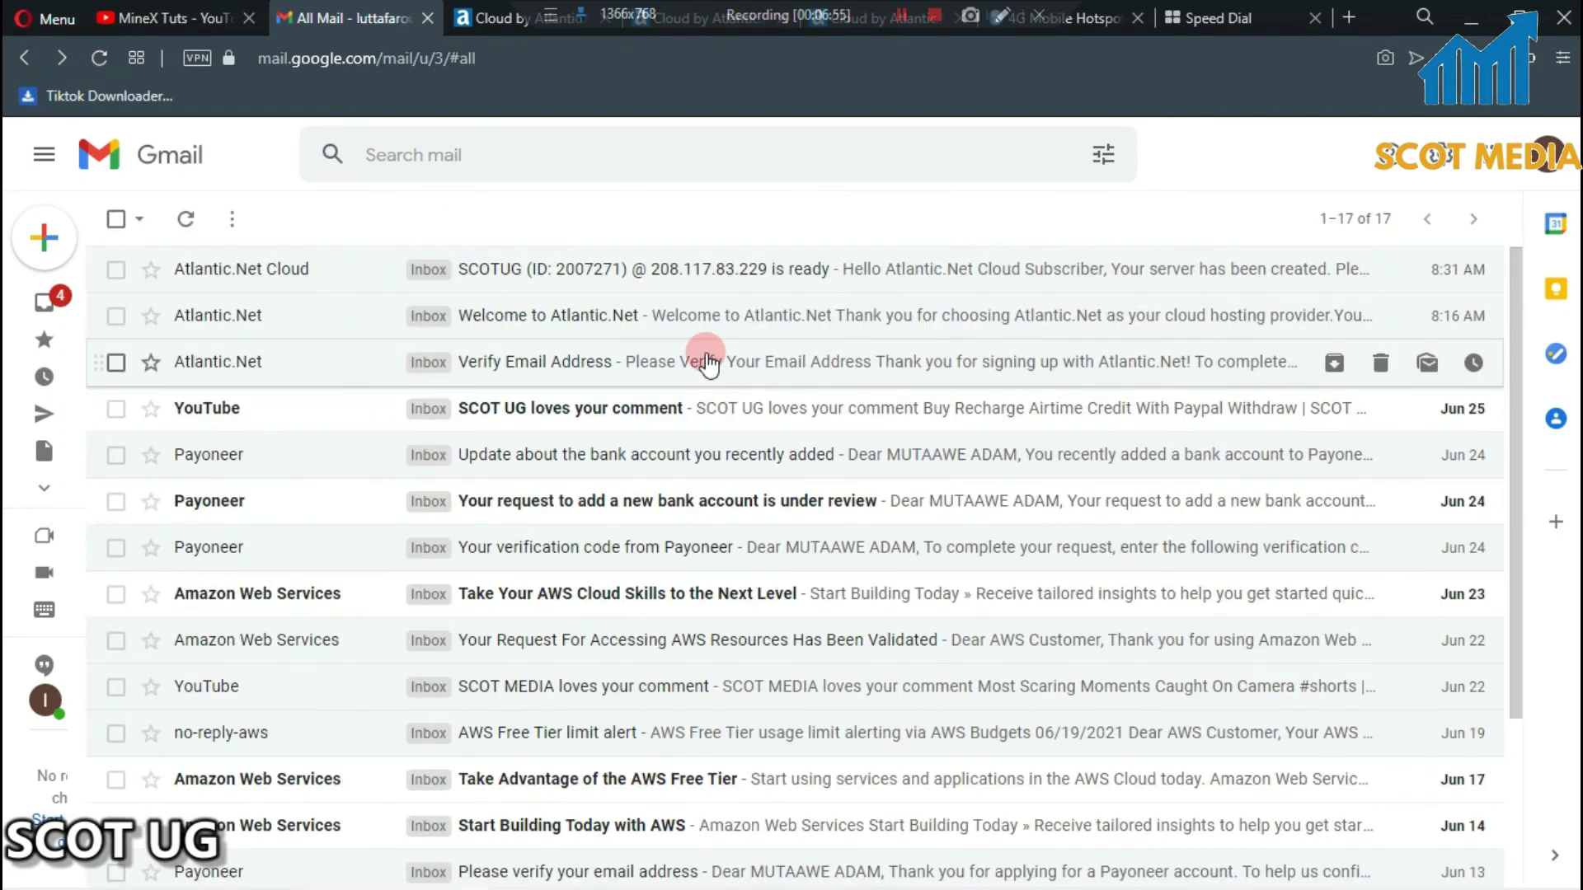